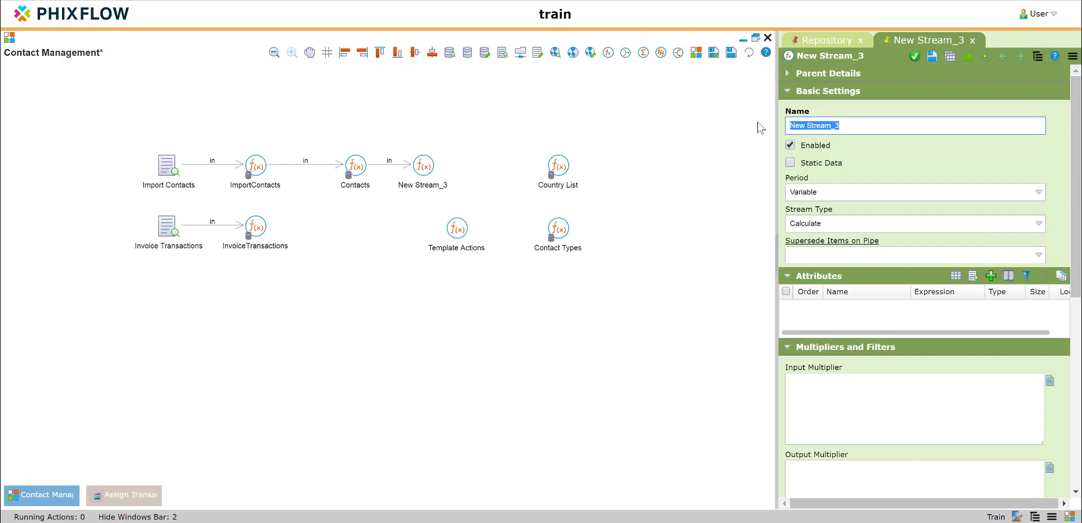
# Step: Name the new stream Invoices, set its period to Transactional, and save it
pyautogui.write('Invoices')
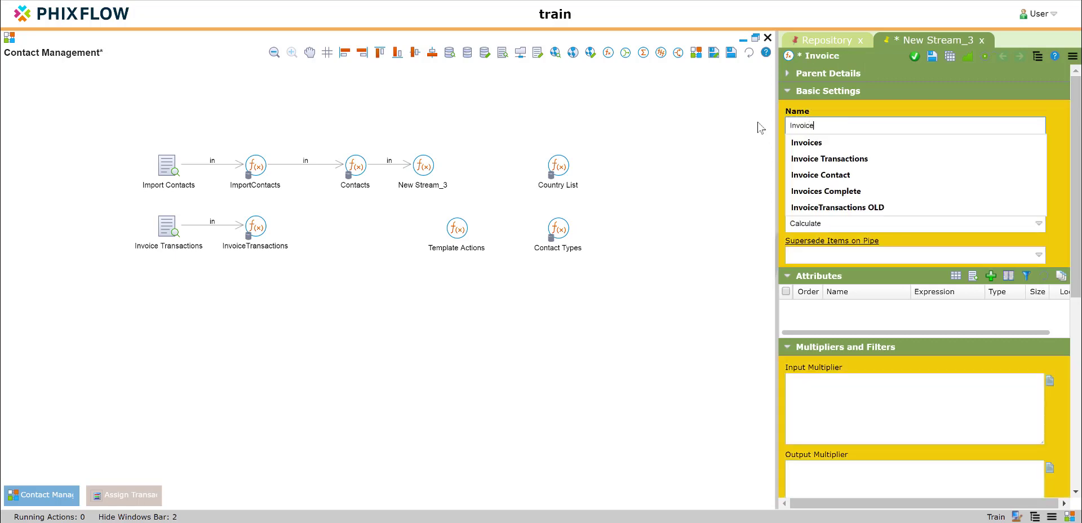
pyautogui.click(913, 118)
pyautogui.click(820, 191)
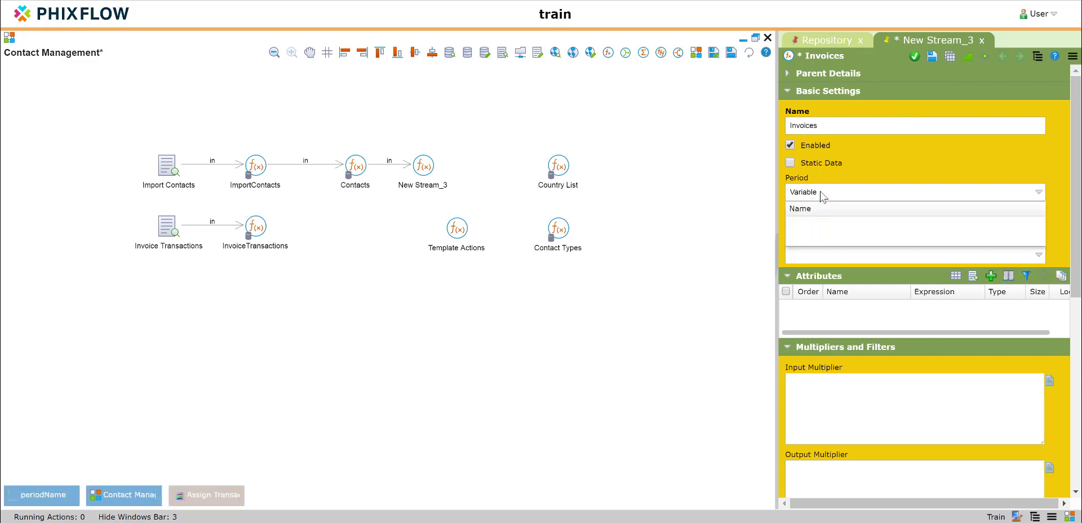
pyautogui.click(830, 271)
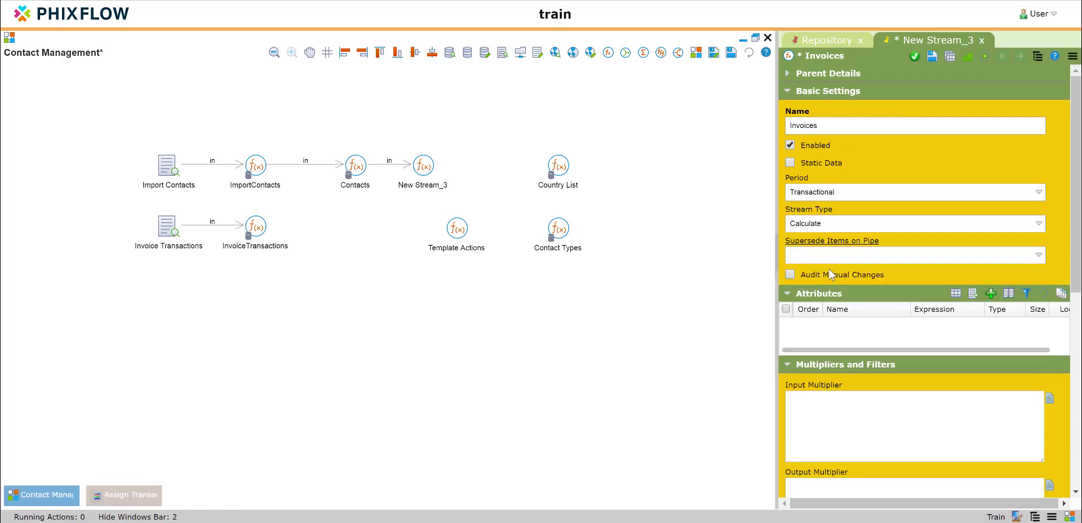
pyautogui.click(915, 58)
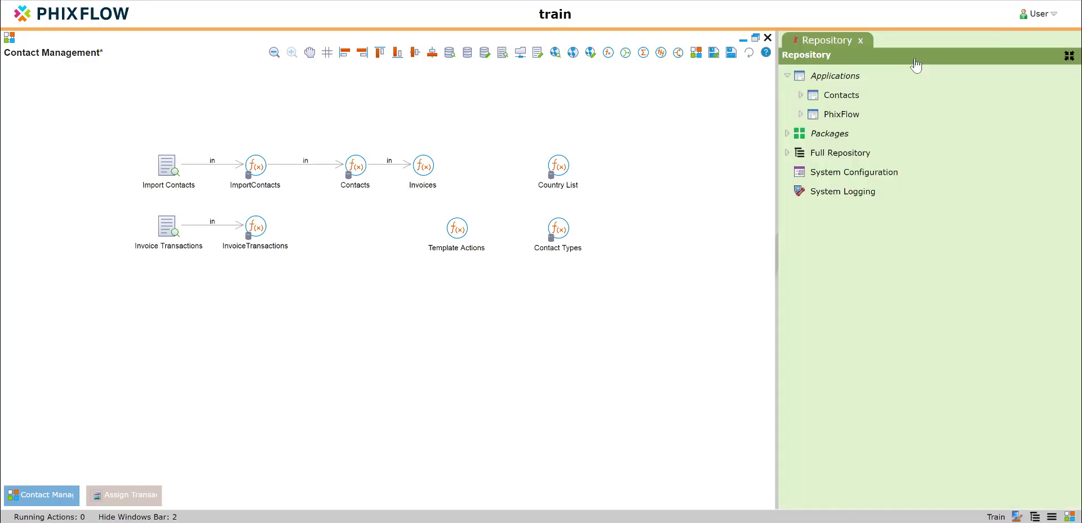
# Step: Add all attributes of the Contacts stream, UID through CountryCode, to the Invoices stream using their original names
pyautogui.click(356, 170)
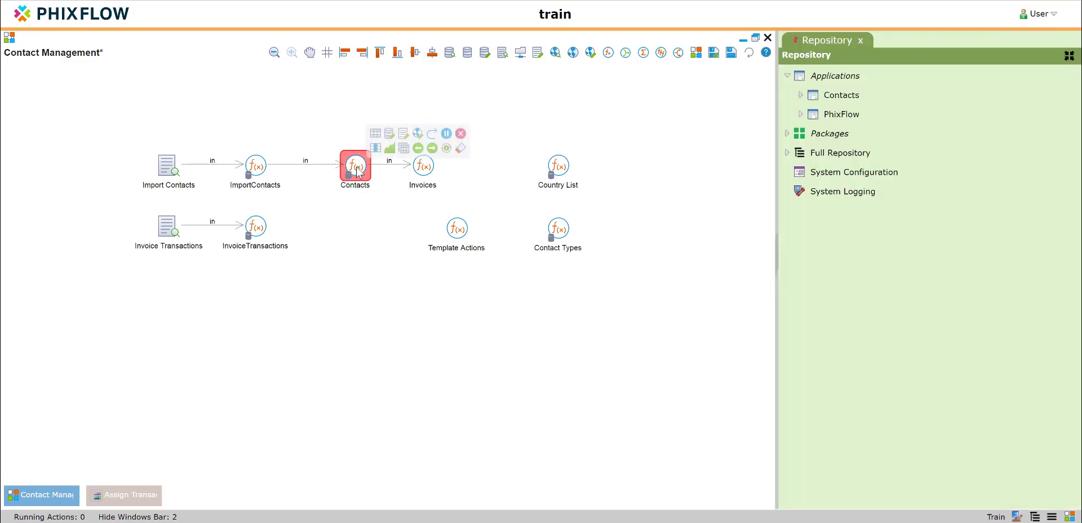
pyautogui.click(374, 150)
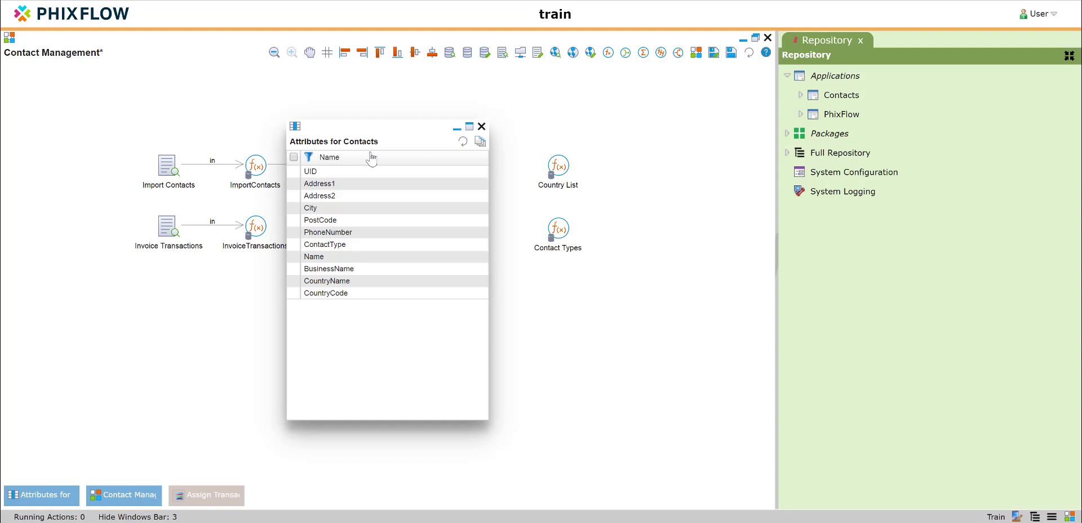
pyautogui.moveTo(367, 131); pyautogui.dragTo(151, 48)
pyautogui.click(115, 91)
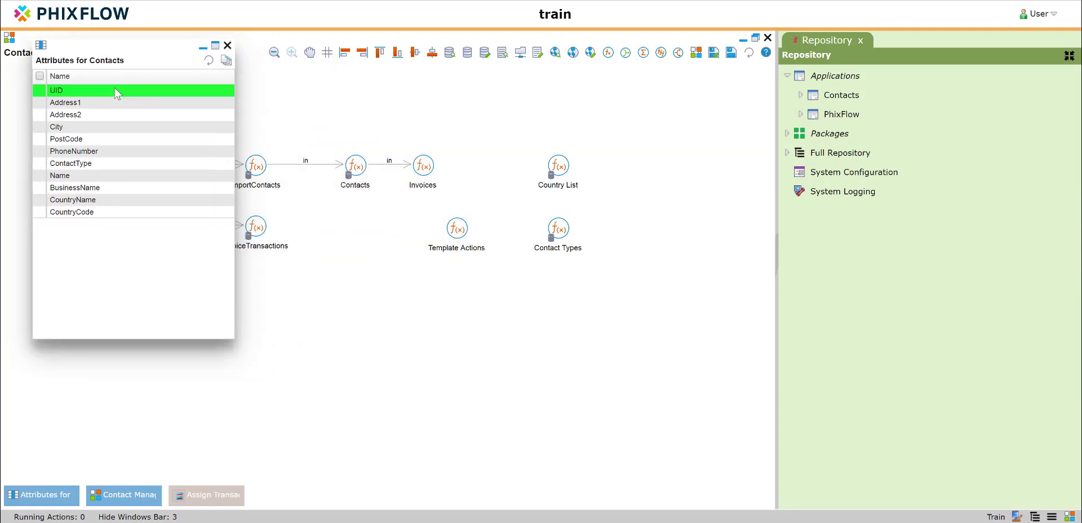
pyautogui.keyDown('shift'); pyautogui.click(119, 217); pyautogui.keyUp('shift')
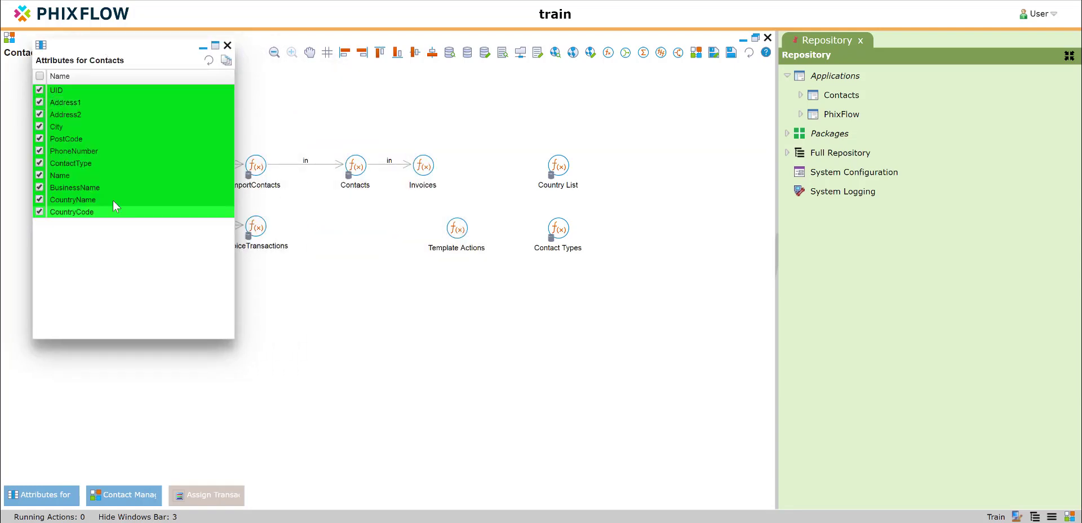
pyautogui.moveTo(113, 201); pyautogui.dragTo(424, 176)
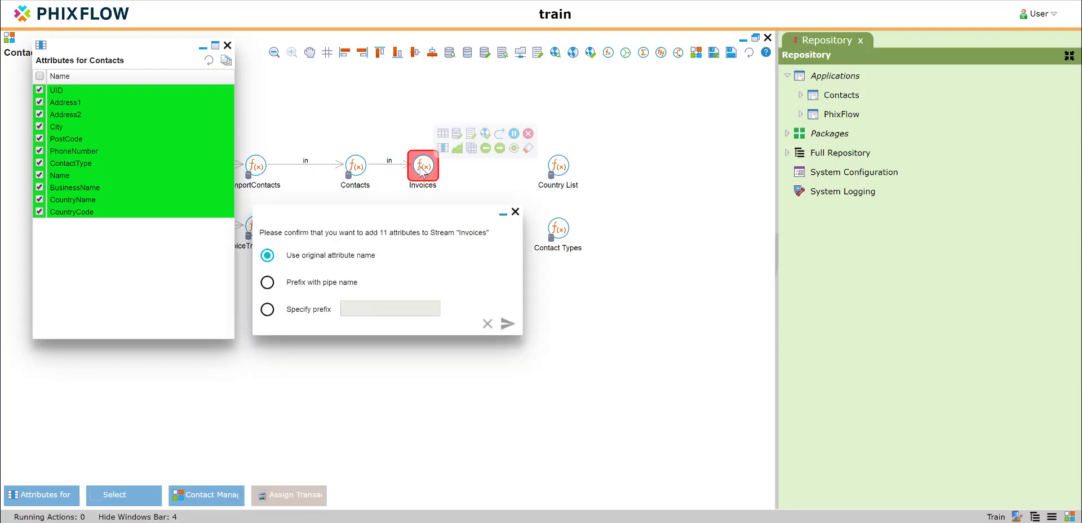
pyautogui.click(508, 325)
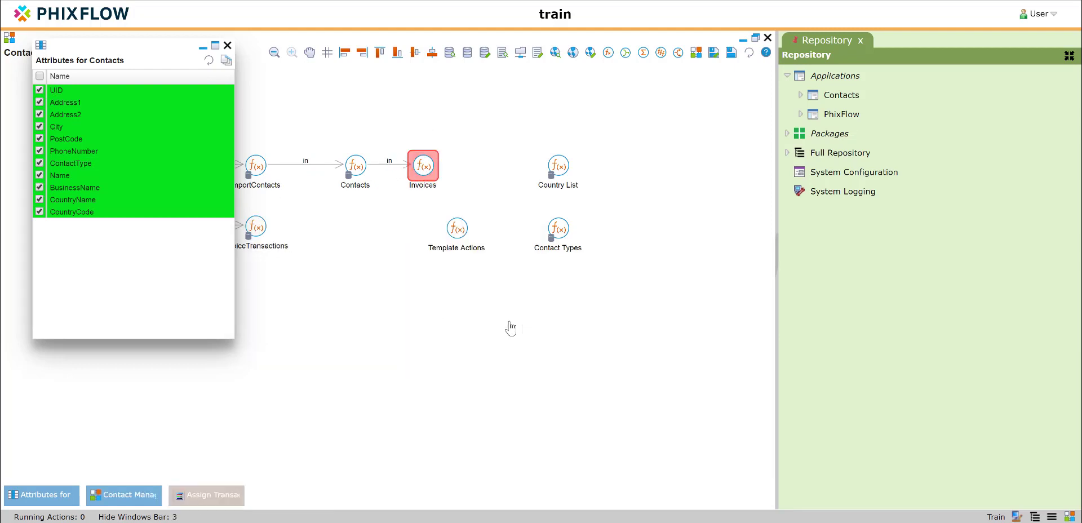
pyautogui.click(228, 45)
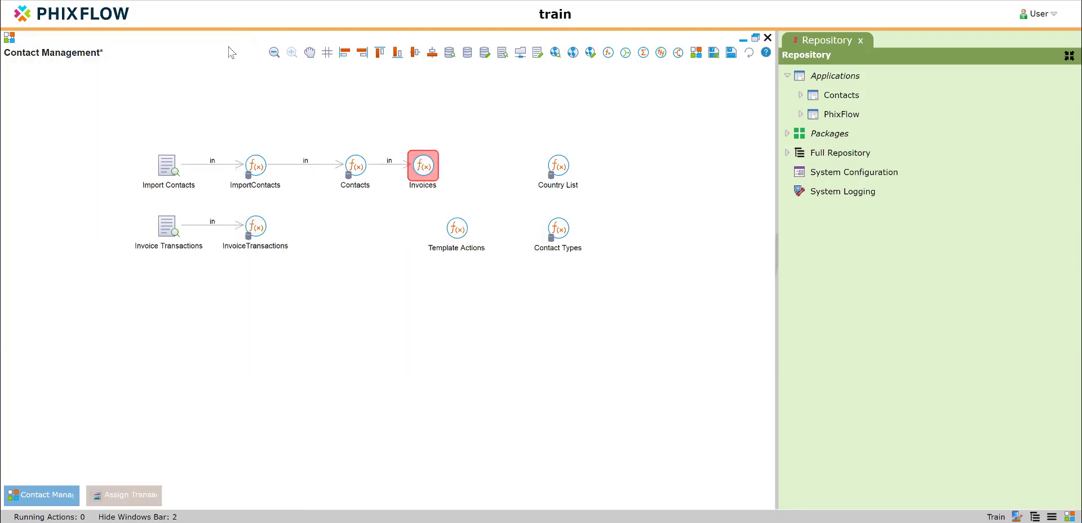
# Step: Add SKU, TransValue and TransDate from InvoiceTransactions to the Invoices stream with original names, and open the Invoices stream's settings
pyautogui.moveTo(257, 227)
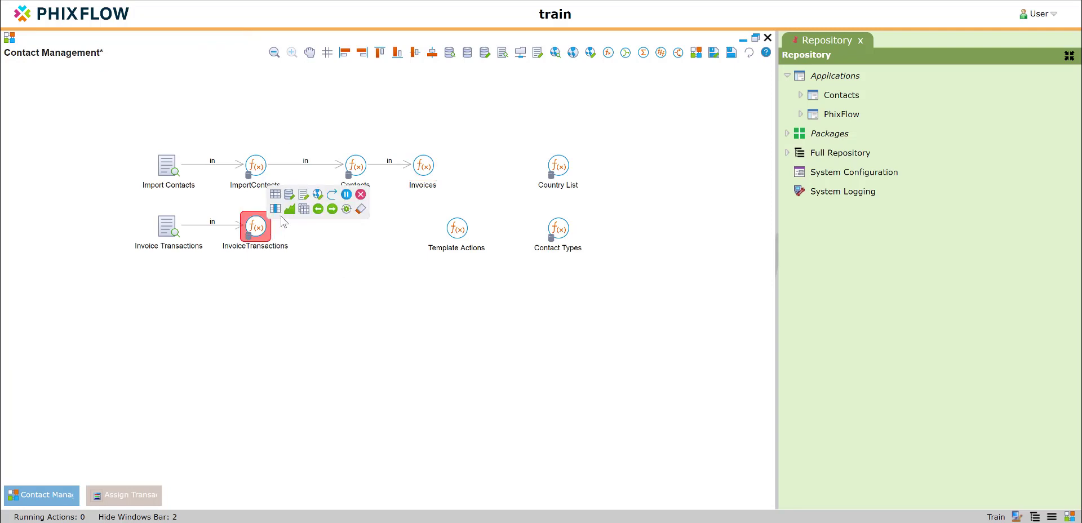
pyautogui.click(330, 192)
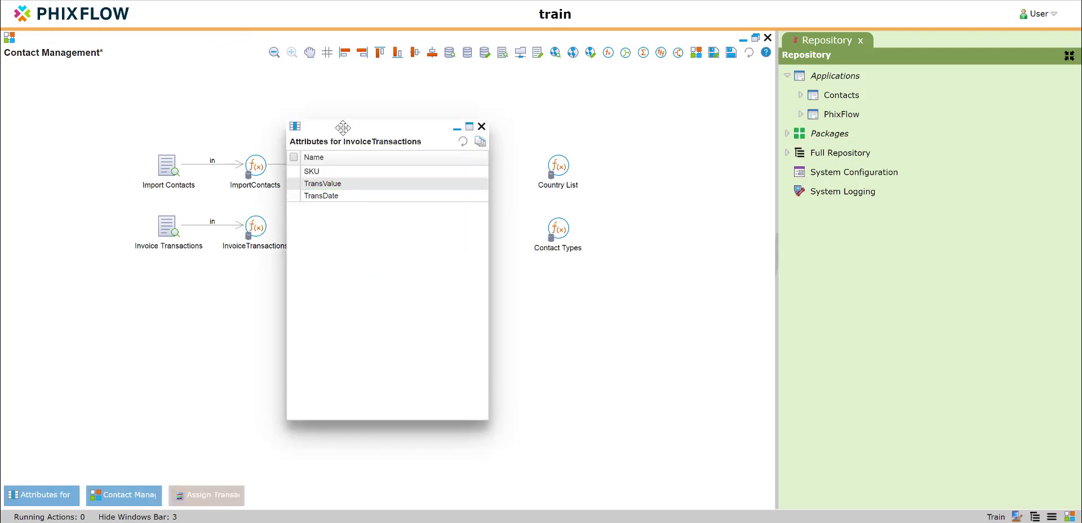
pyautogui.moveTo(344, 126); pyautogui.dragTo(209, 95)
pyautogui.click(222, 145)
pyautogui.click(218, 163)
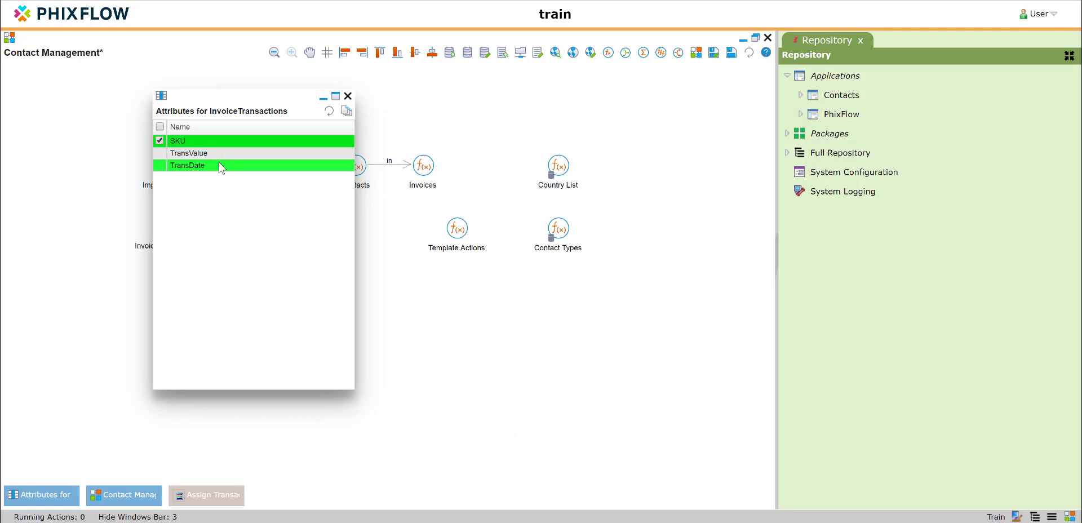
pyautogui.click(221, 154)
pyautogui.moveTo(221, 153); pyautogui.dragTo(425, 174)
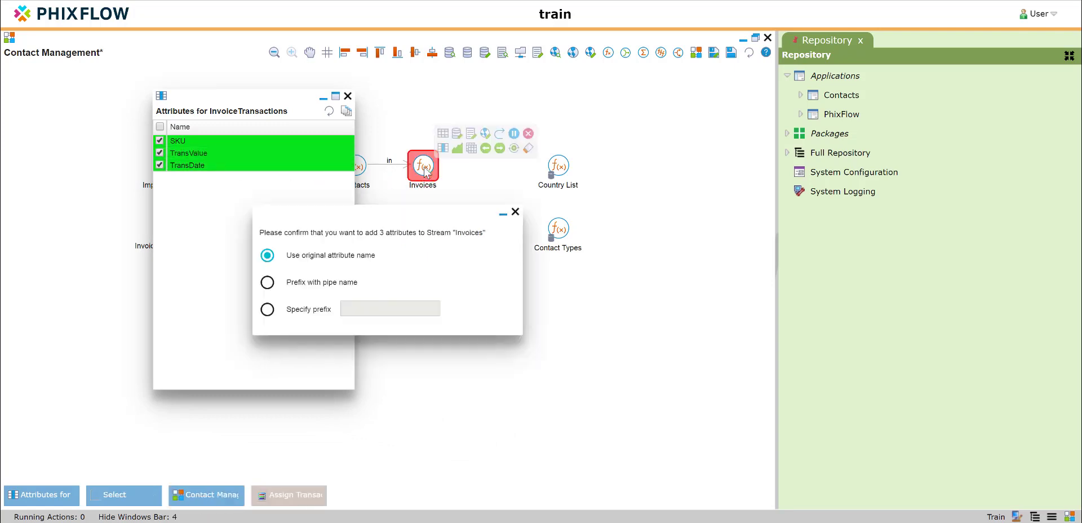
pyautogui.click(506, 326)
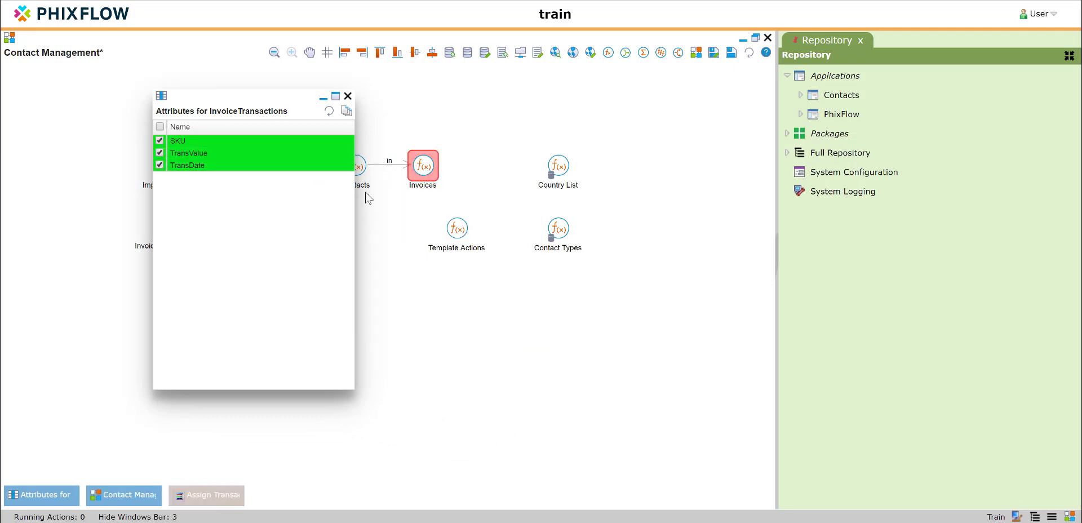
pyautogui.click(348, 97)
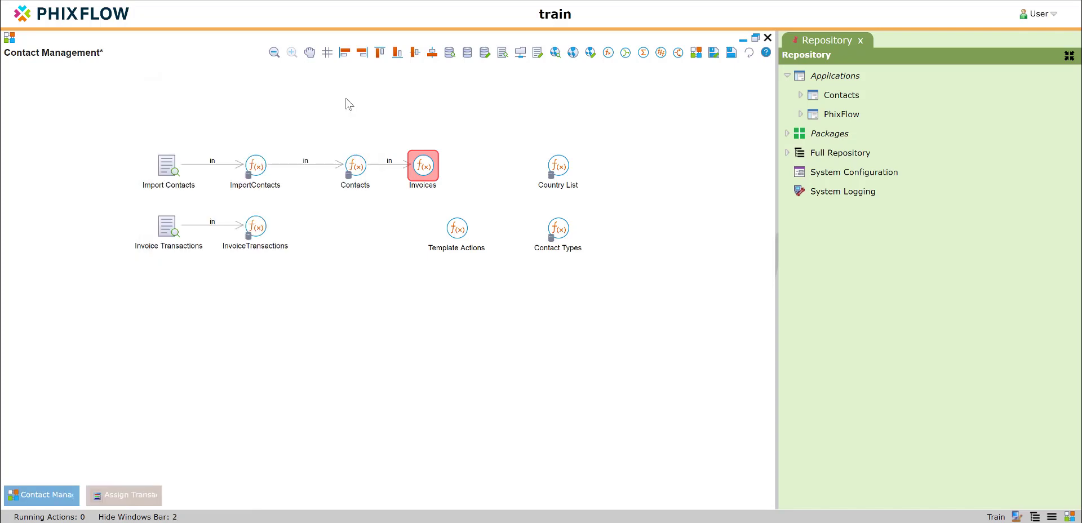
pyautogui.doubleClick(424, 171)
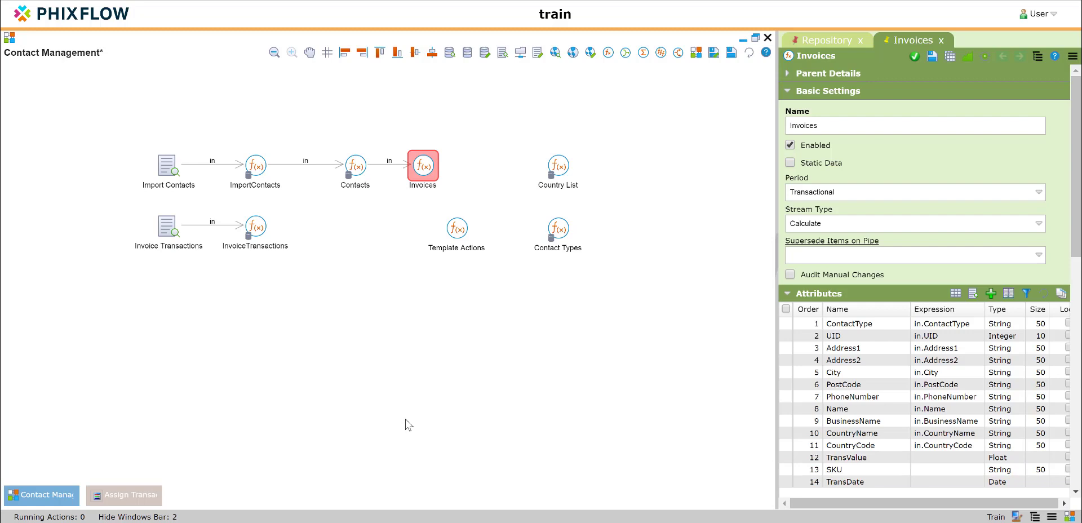
# Step: Create a dashboard named Invoices in the Contacts application and save it
pyautogui.click(827, 43)
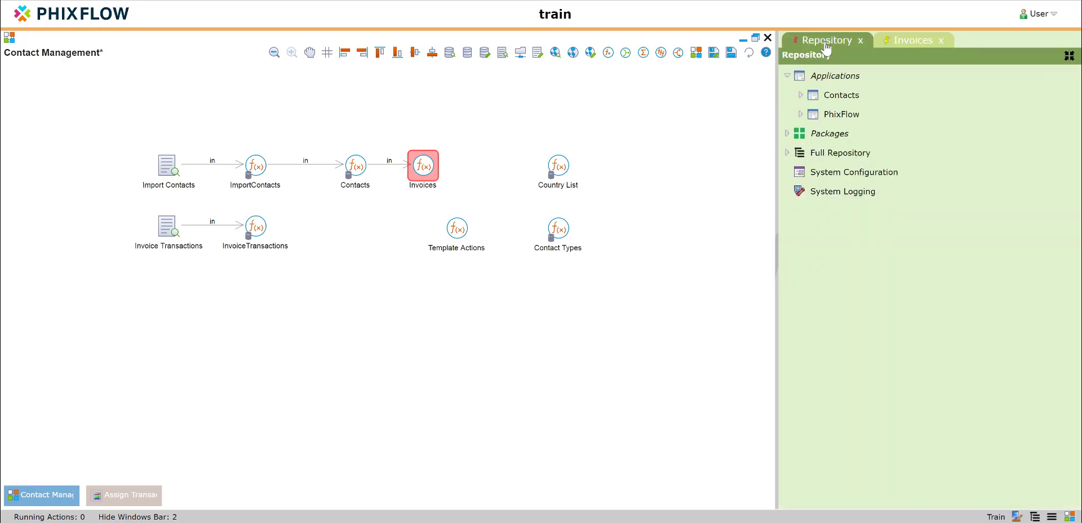
pyautogui.click(801, 96)
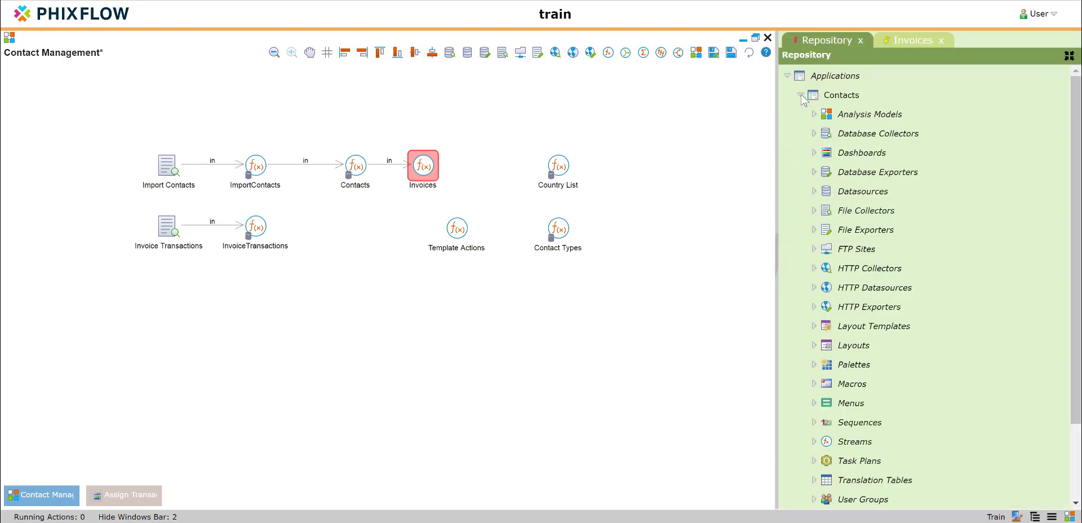
pyautogui.rightClick(849, 157)
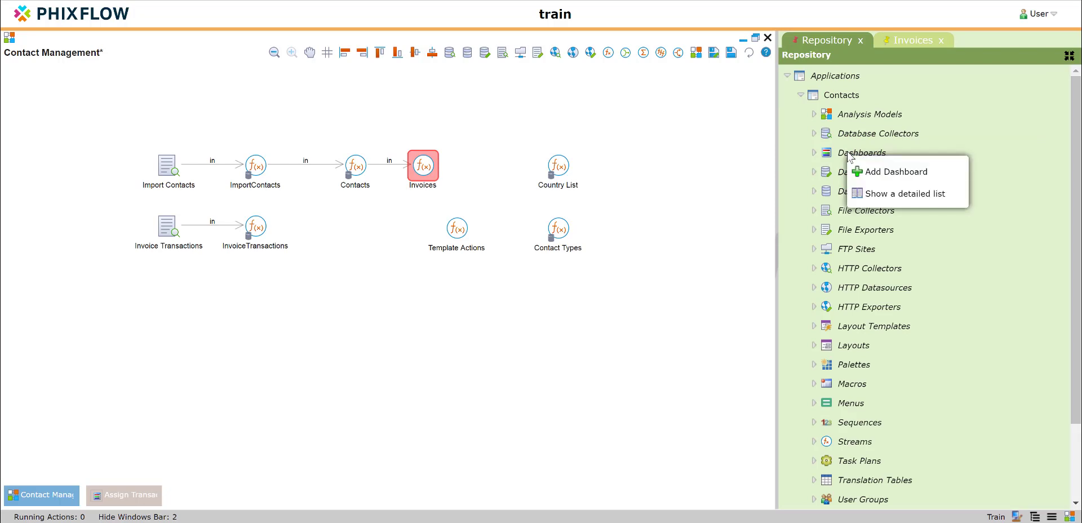
pyautogui.click(874, 175)
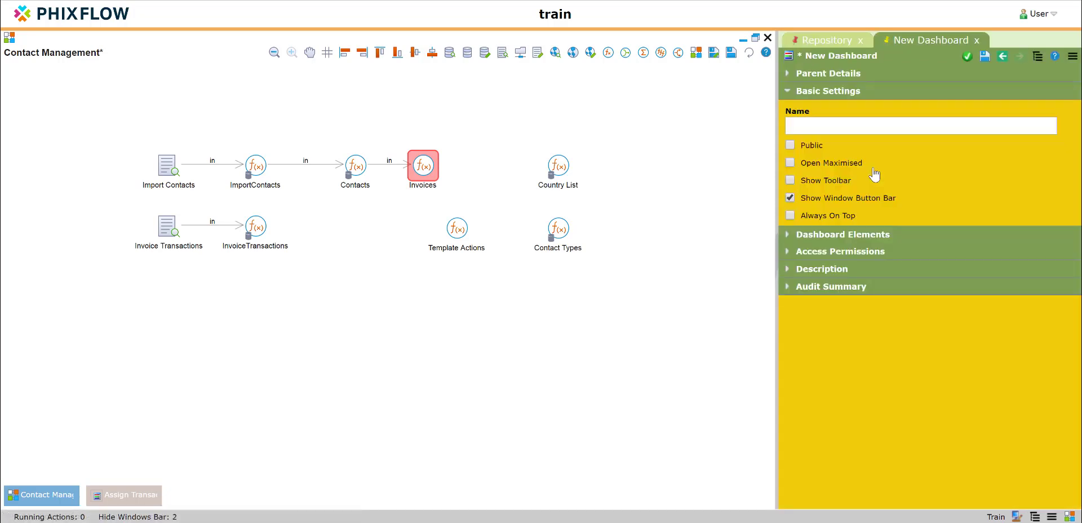
pyautogui.click(839, 128)
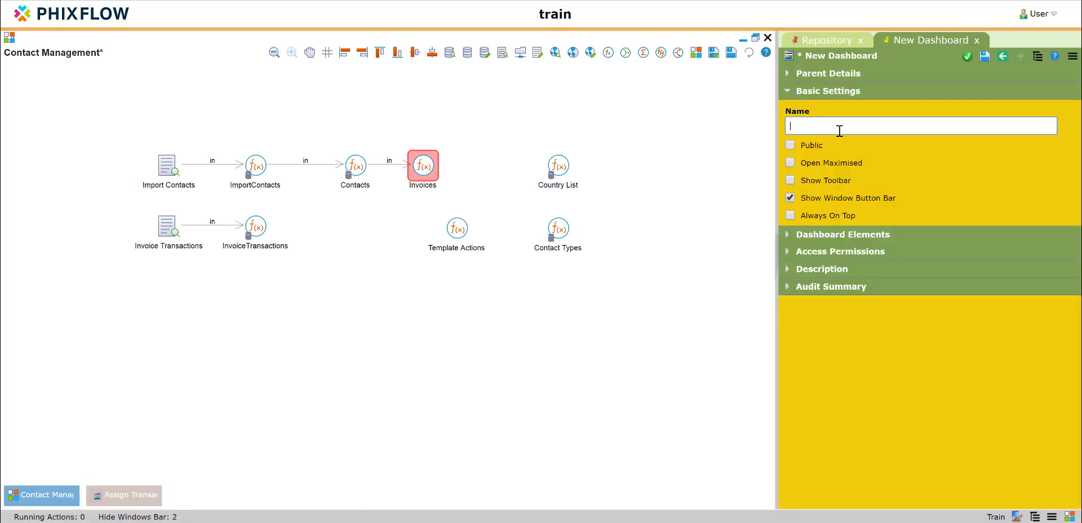
pyautogui.write('Invoices')
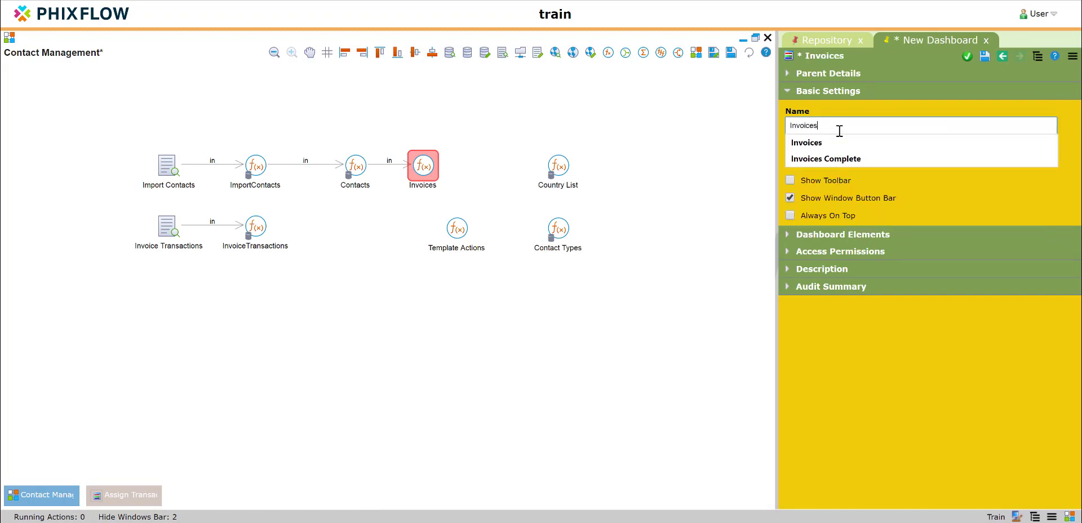
pyautogui.click(967, 57)
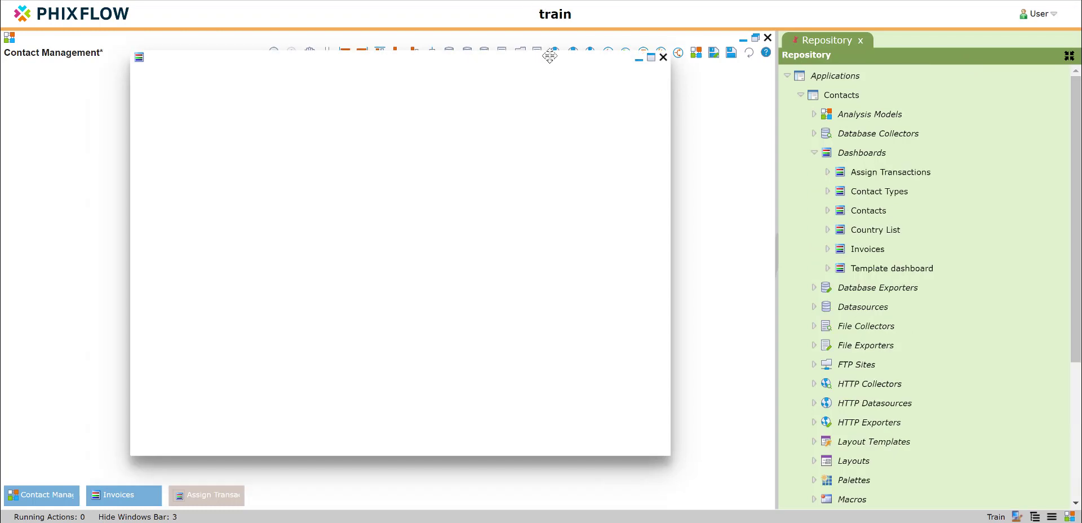
# Step: Place the Invoices stream on the new empty dashboard as a grid view
pyautogui.moveTo(541, 84); pyautogui.dragTo(542, 59)
pyautogui.click(419, 169)
pyautogui.moveTo(789, 56); pyautogui.dragTo(398, 180)
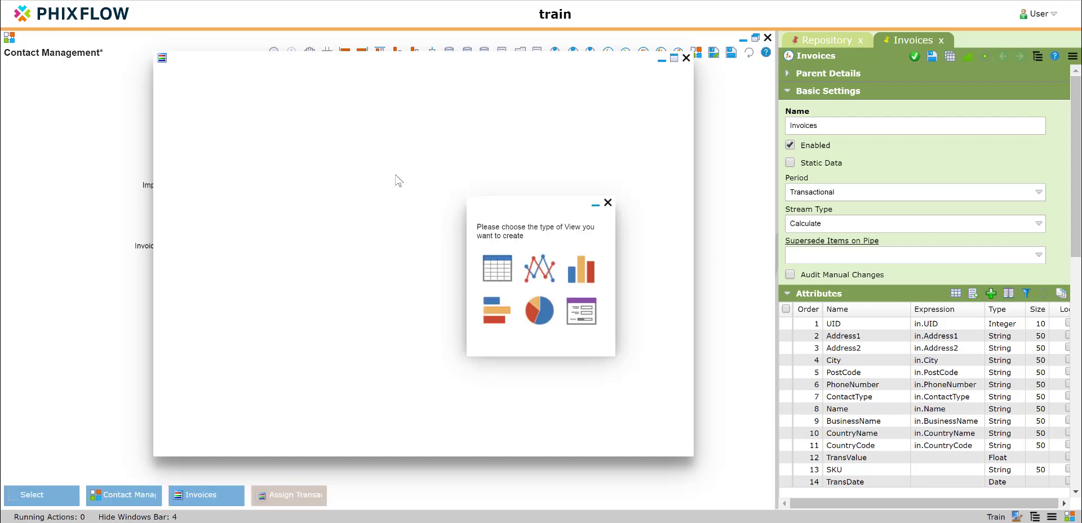
pyautogui.click(496, 269)
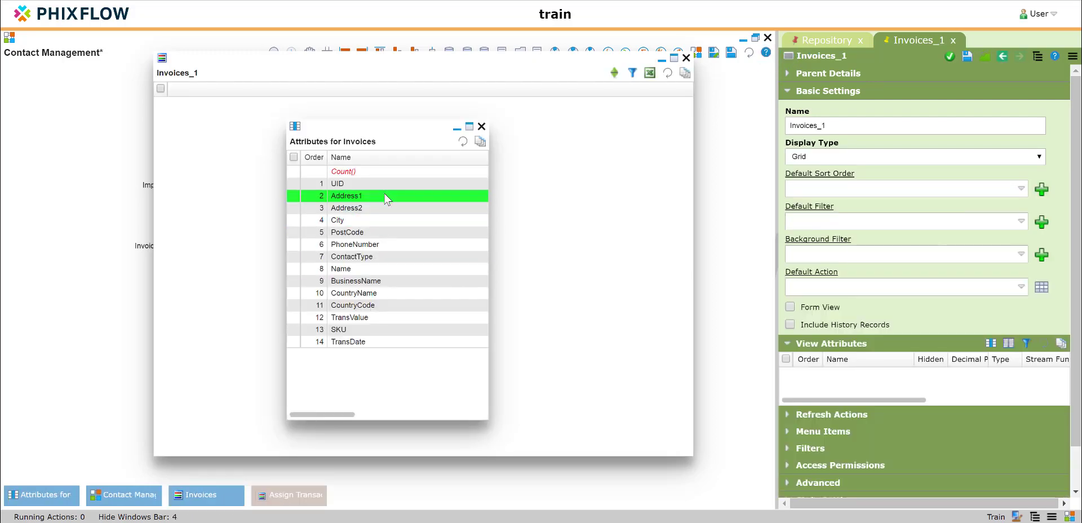
# Step: Add all Invoices attributes from UID through TransDate as columns of the grid view and close the attribute list
pyautogui.click(384, 180)
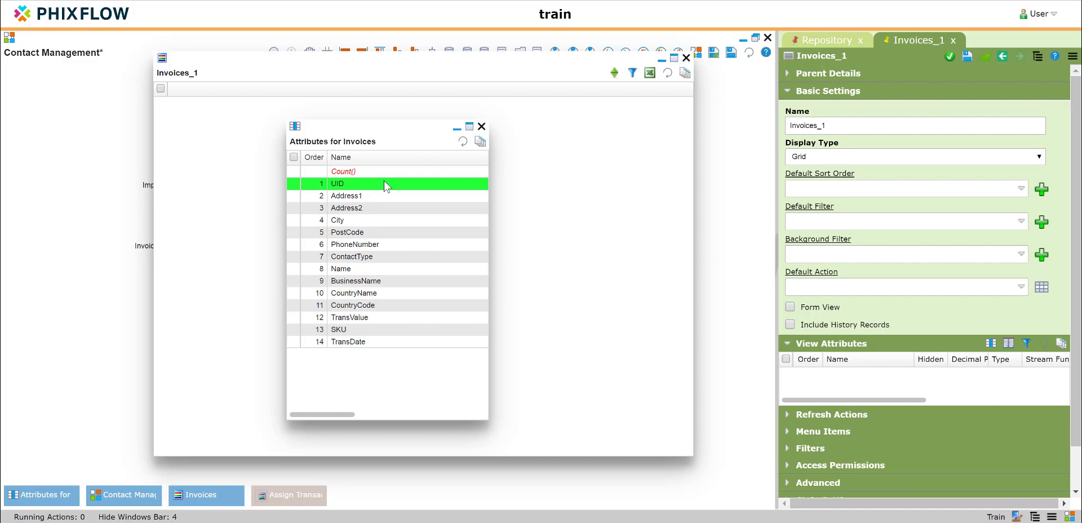
pyautogui.keyDown('shift'); pyautogui.click(396, 340); pyautogui.keyUp('shift')
pyautogui.moveTo(387, 292); pyautogui.dragTo(232, 90)
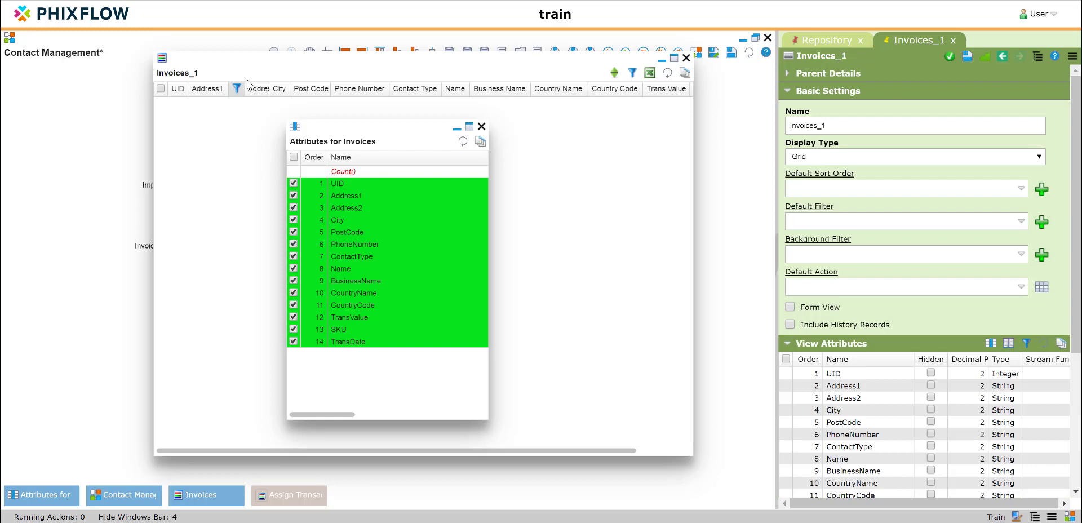
pyautogui.click(481, 127)
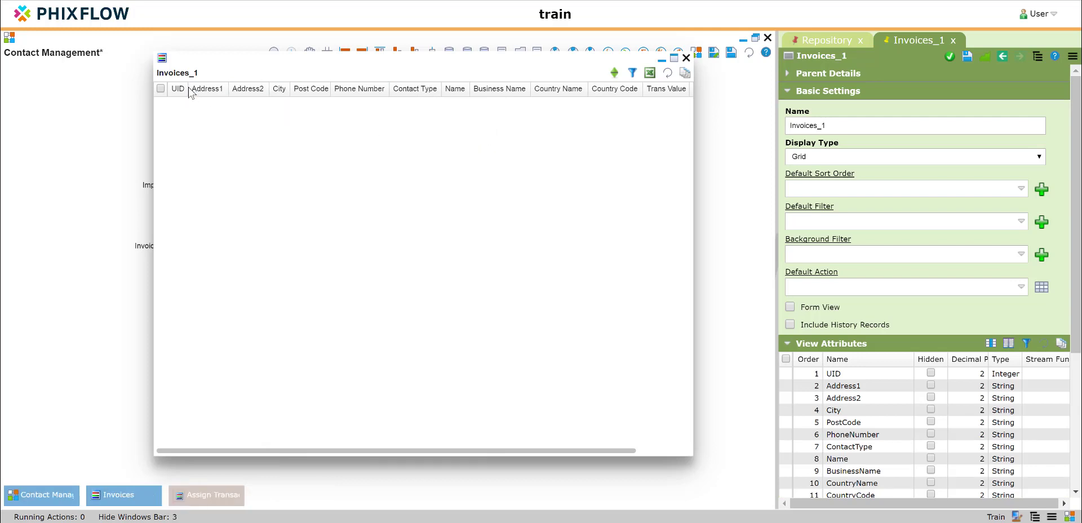
# Step: Widen the UID column of the Invoices grid, set the column to Hidden, and save its settings
pyautogui.moveTo(186, 88); pyautogui.dragTo(210, 89)
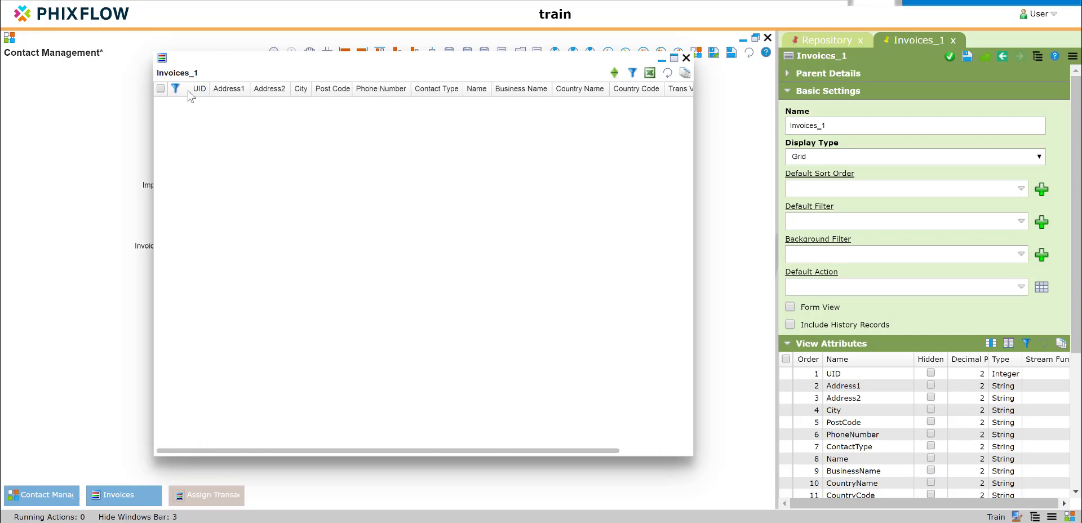
pyautogui.click(195, 91)
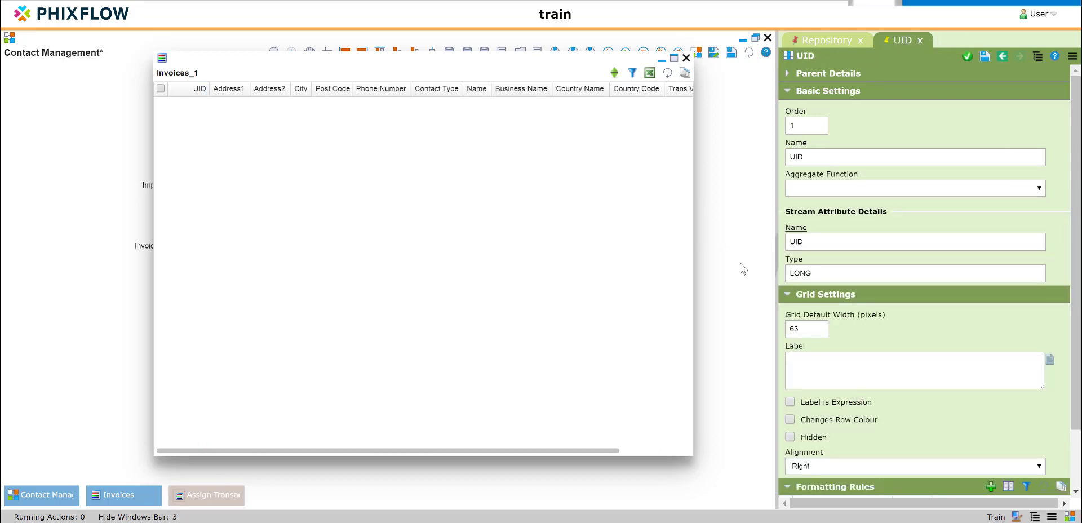
pyautogui.click(790, 437)
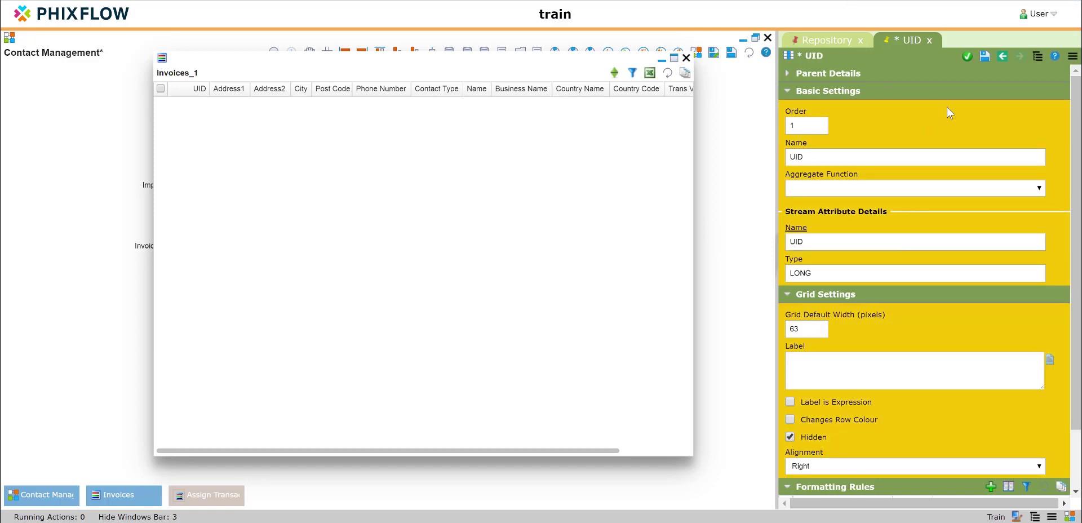
pyautogui.click(967, 56)
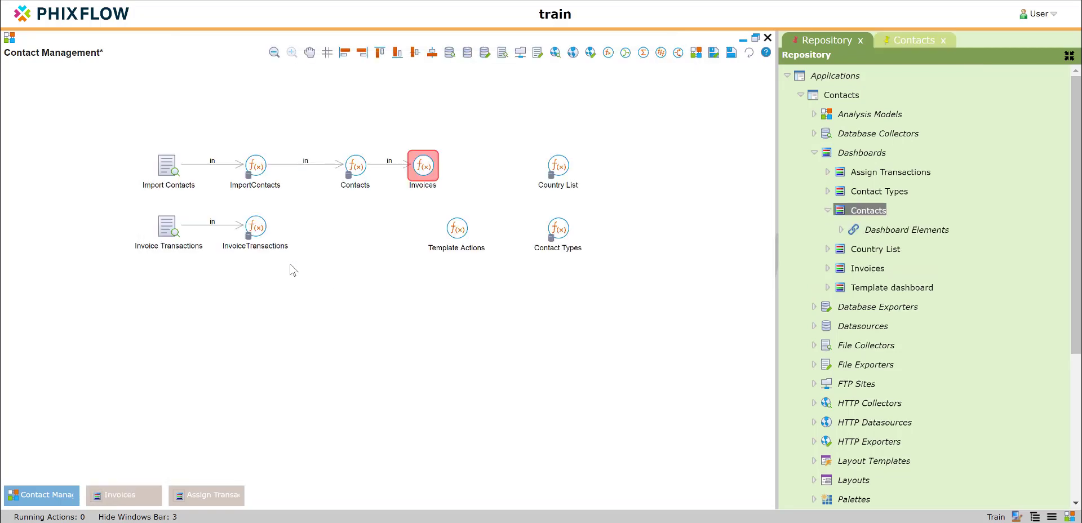
# Step: Add a new action to the InvoiceTransactions stream and name it Complete invoice creation
pyautogui.click(262, 227)
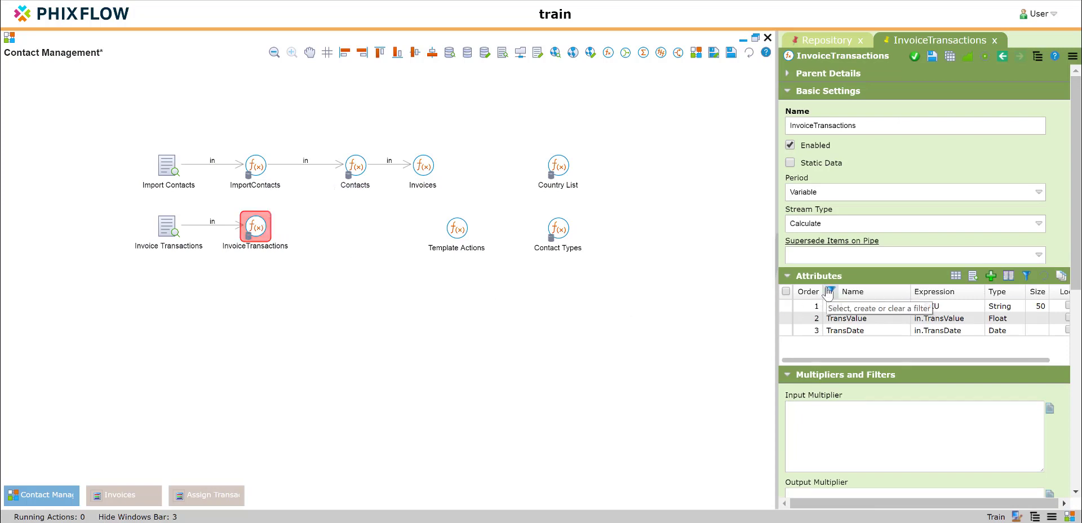
pyautogui.scroll(-7, 827, 293)
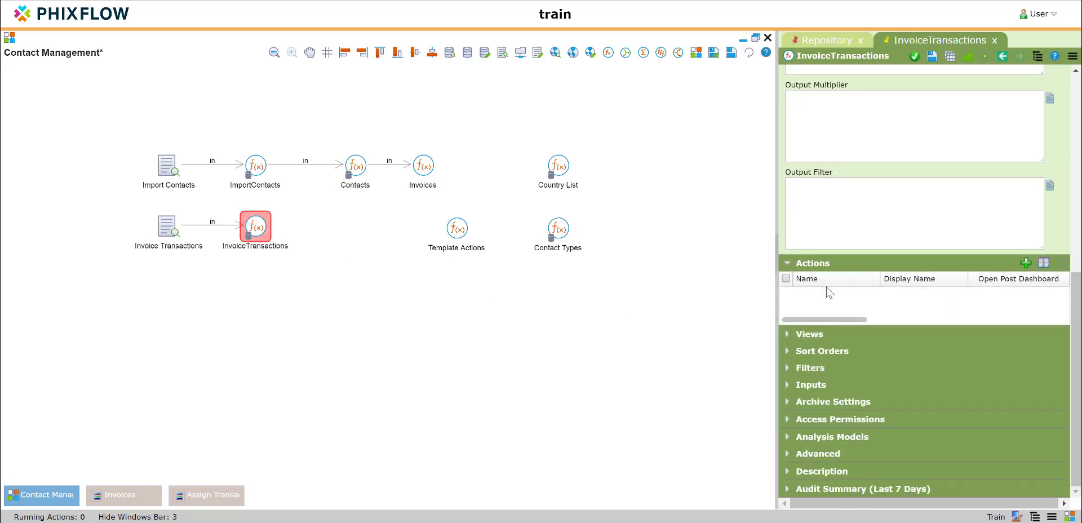
pyautogui.click(1026, 263)
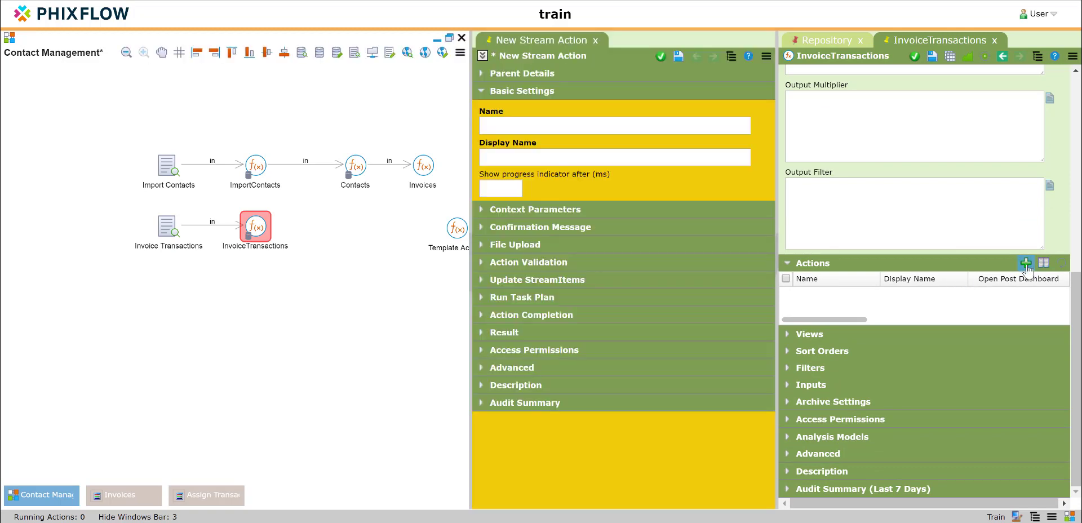
pyautogui.click(587, 129)
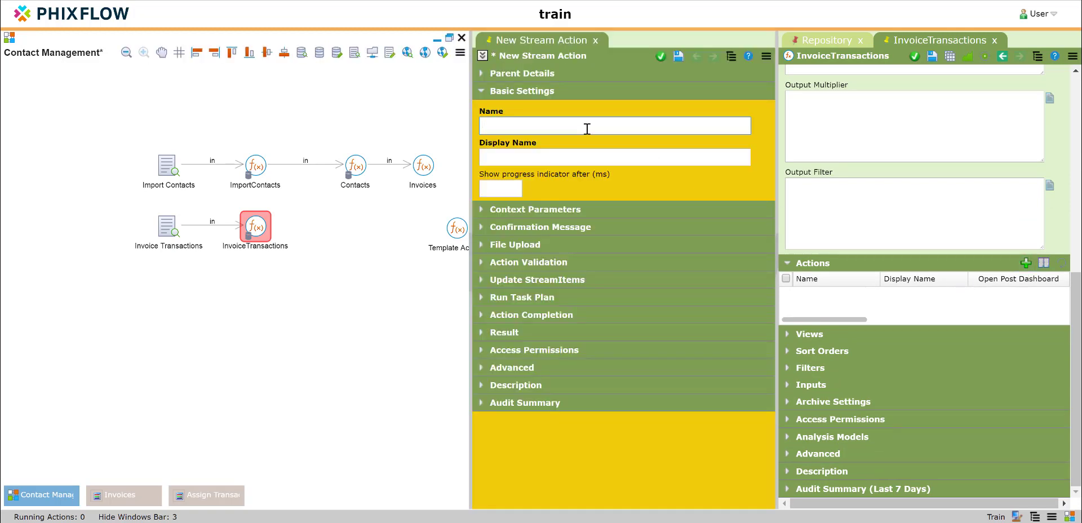
pyautogui.write('Com')
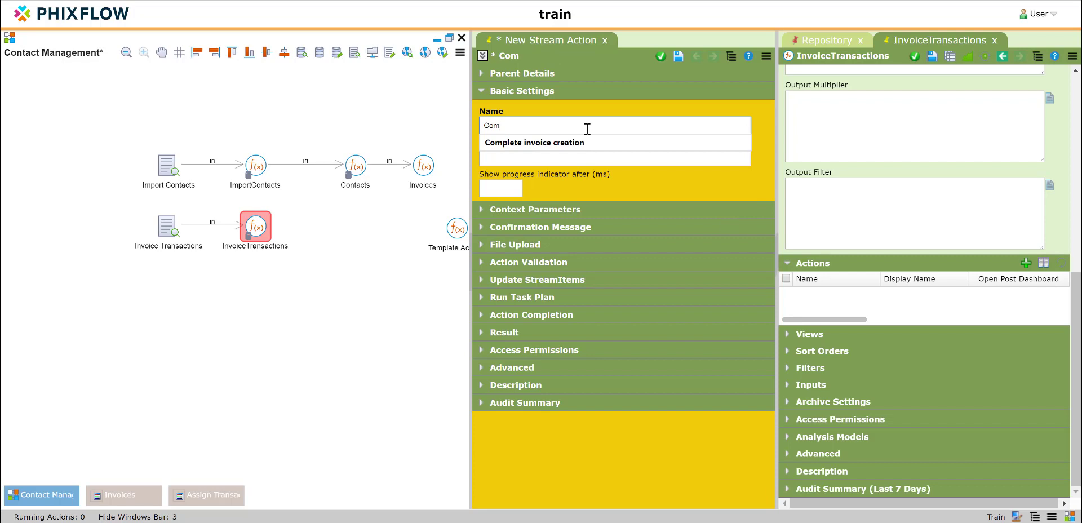
pyautogui.press('Down')
pyautogui.press('Return')
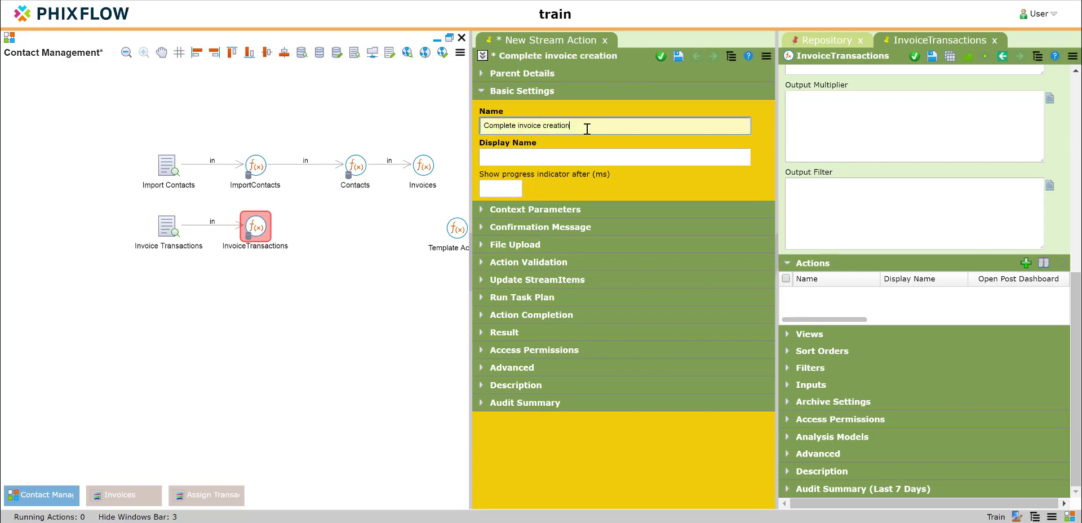
# Step: Set the new action's display name to Complete invoice creation and save the action
pyautogui.press('Tab')
pyautogui.write('Copm')
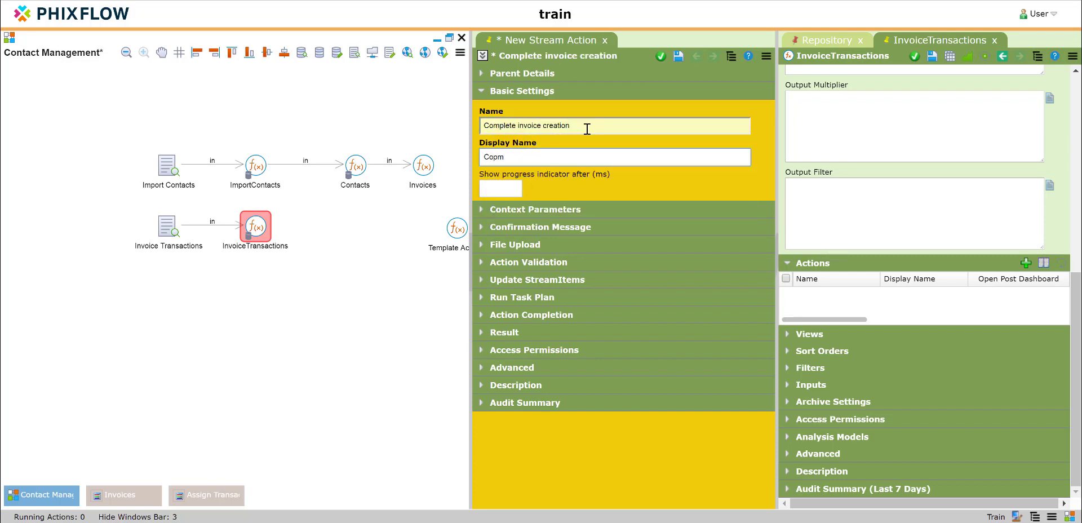
pyautogui.press('BackSpace')
pyautogui.press('BackSpace')
pyautogui.write('mp')
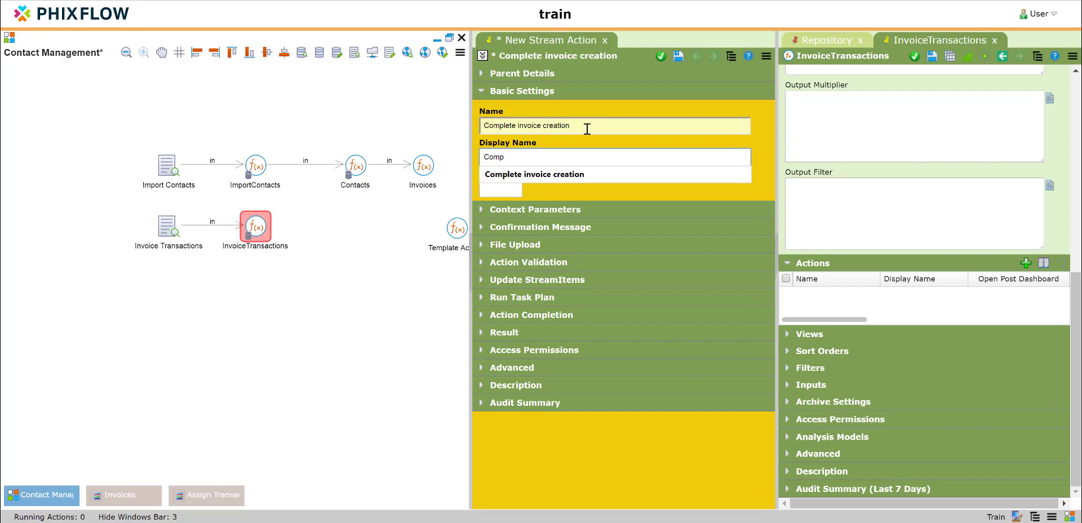
pyautogui.press('Down')
pyautogui.press('Return')
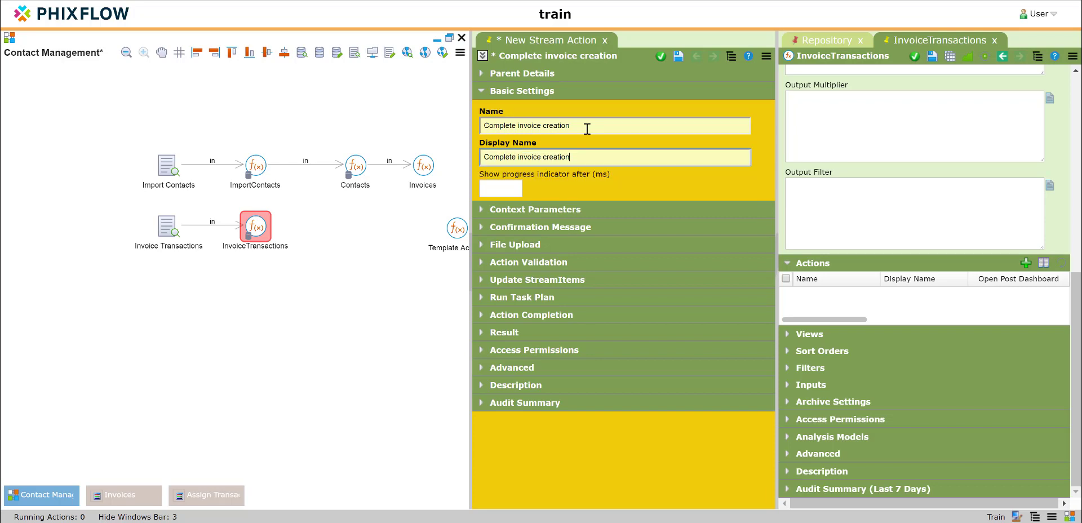
pyautogui.click(679, 56)
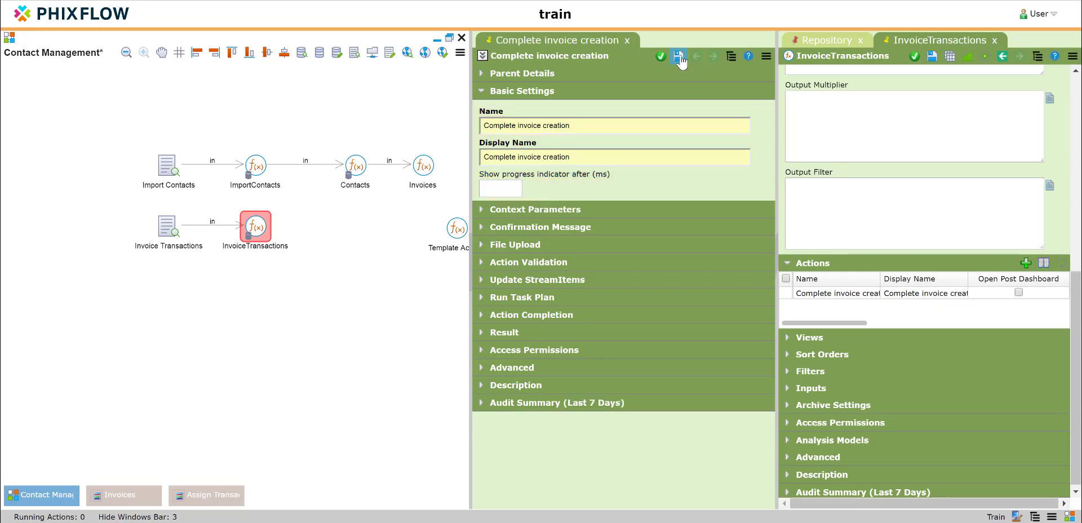
# Step: Set the action to close the parent dashboard and open a post dashboard on completion, and save it
pyautogui.click(481, 300)
pyautogui.click(482, 300)
pyautogui.click(482, 316)
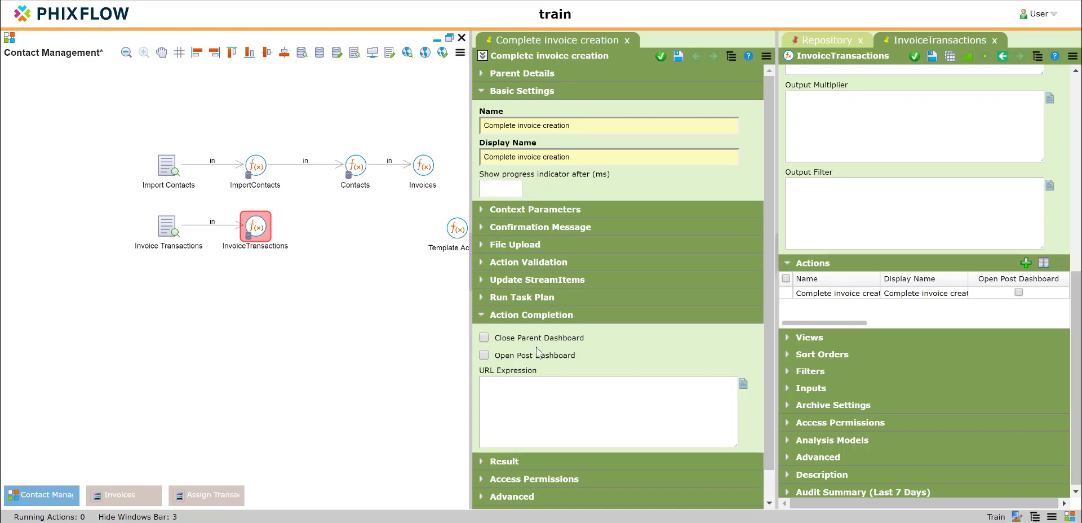
pyautogui.click(483, 338)
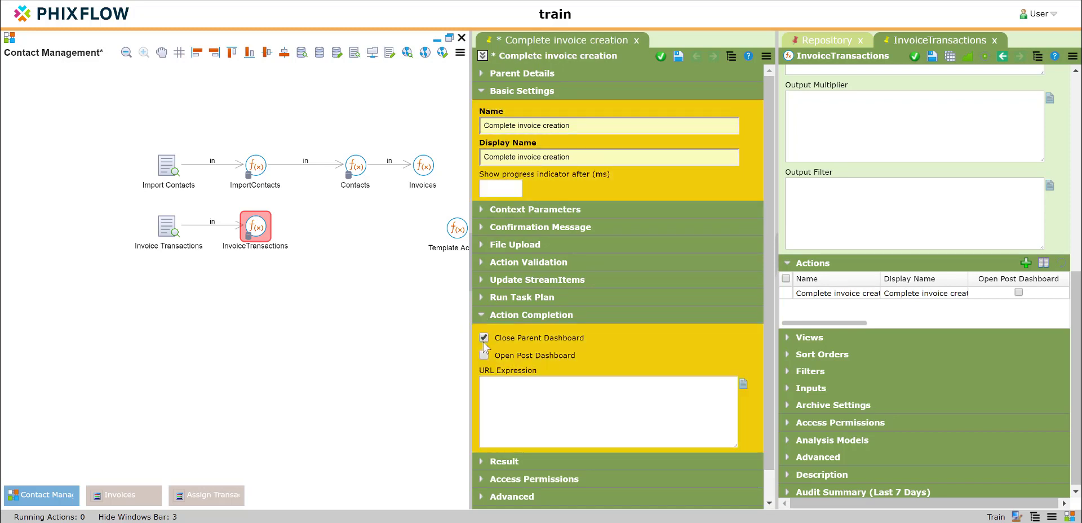
pyautogui.click(484, 356)
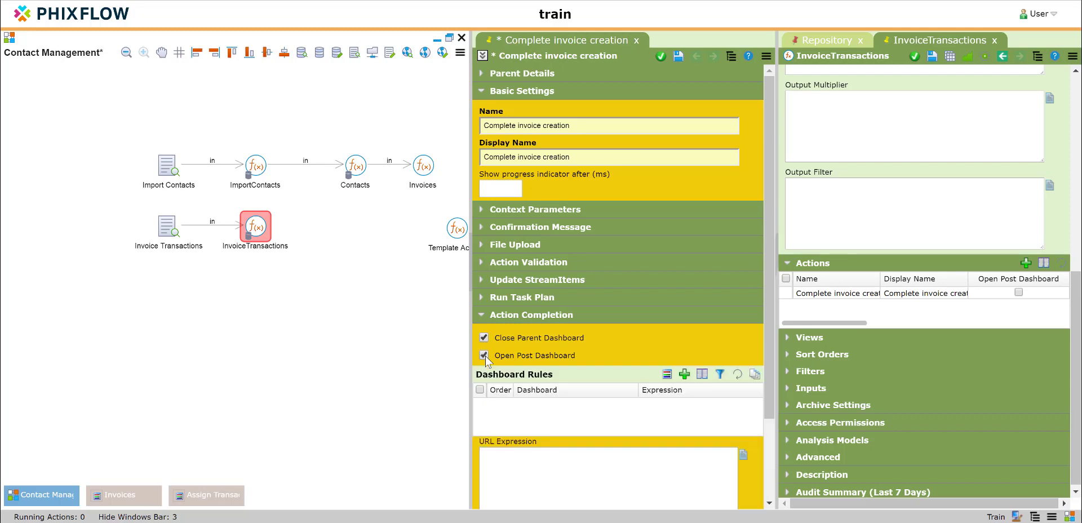
pyautogui.click(678, 58)
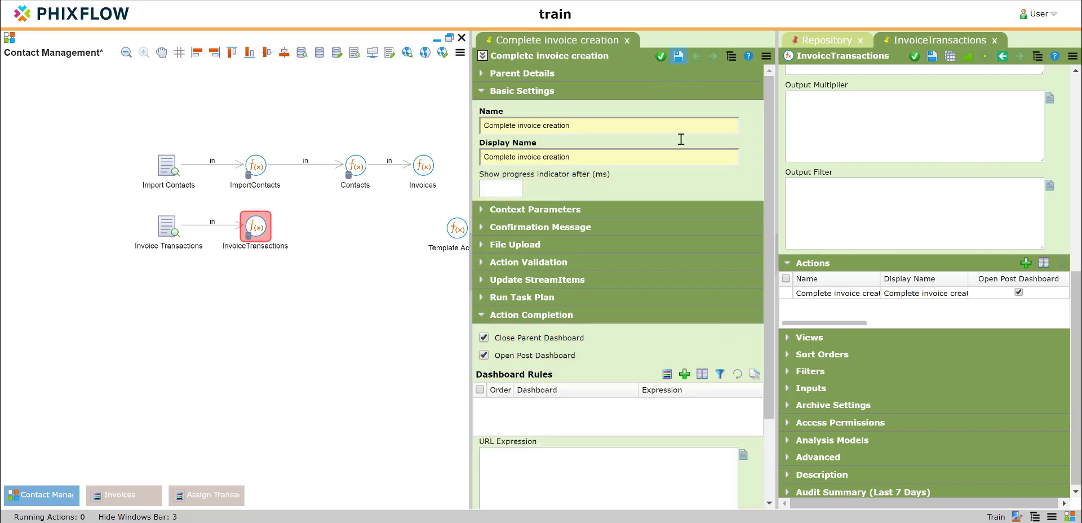
# Step: Add the Invoices dashboard from the Contacts application to the action's dashboard rules and save the action
pyautogui.click(667, 377)
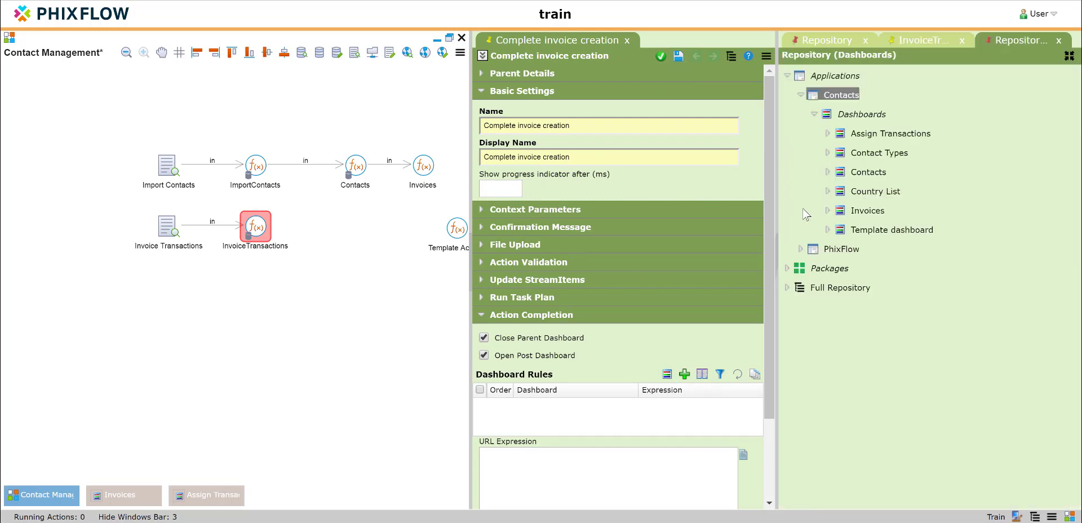
pyautogui.moveTo(868, 211); pyautogui.dragTo(658, 416)
pyautogui.click(680, 61)
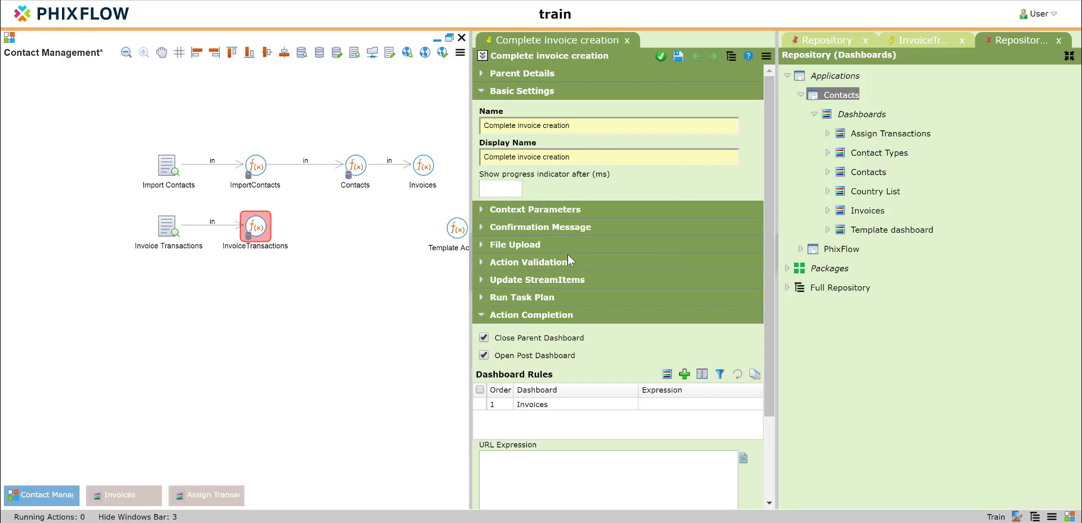
# Step: Include previous context parameters in the action and start a new context parameter named SKU
pyautogui.click(479, 209)
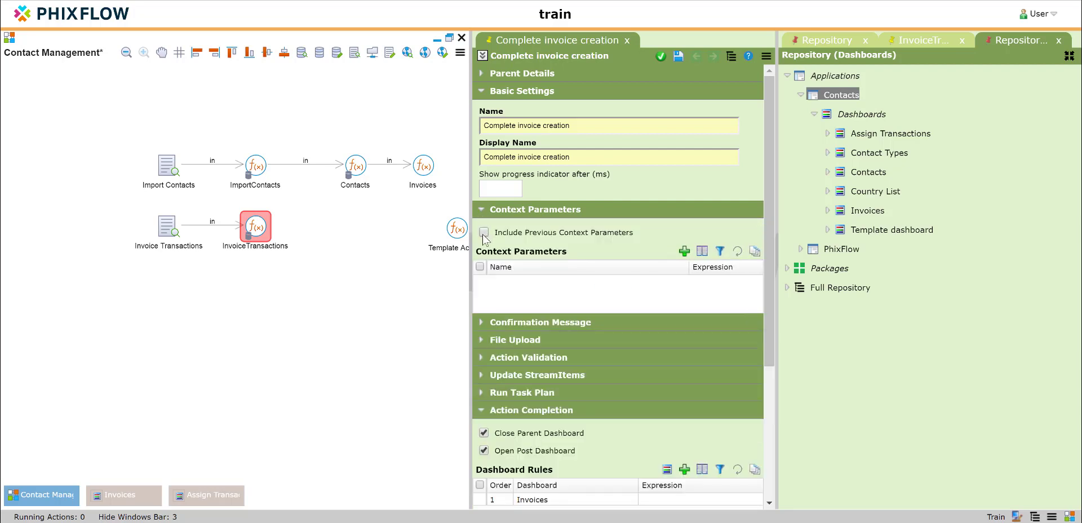
pyautogui.click(483, 233)
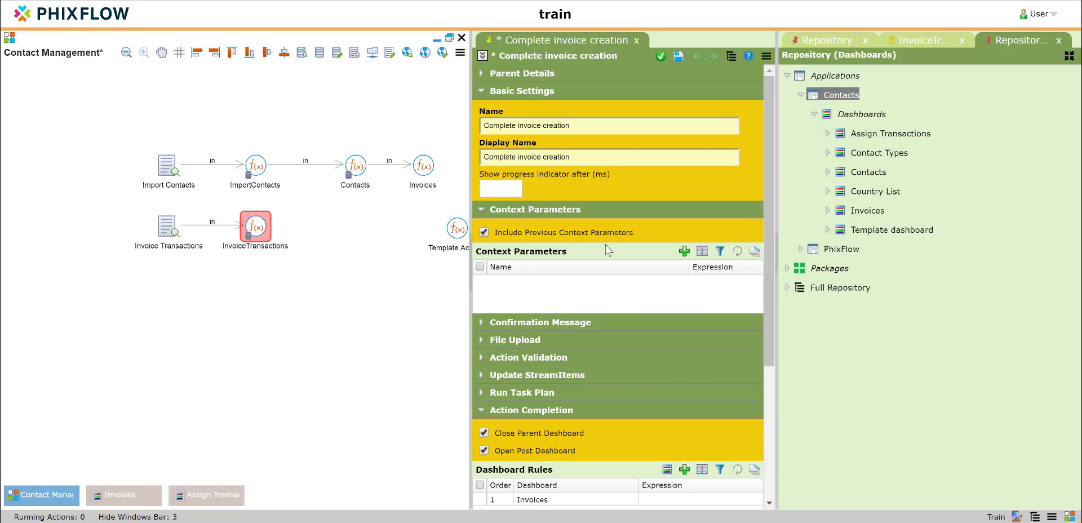
pyautogui.click(685, 252)
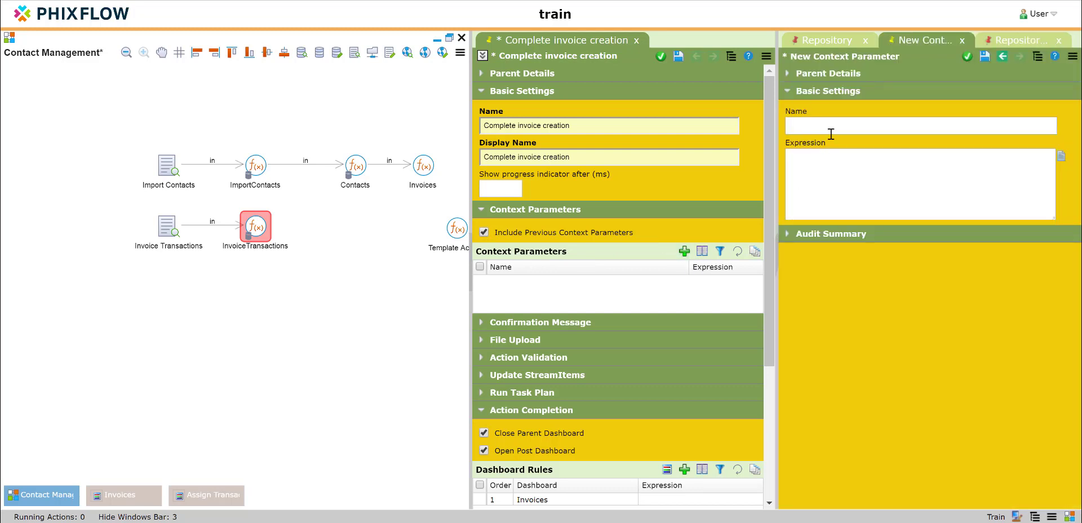
pyautogui.click(830, 133)
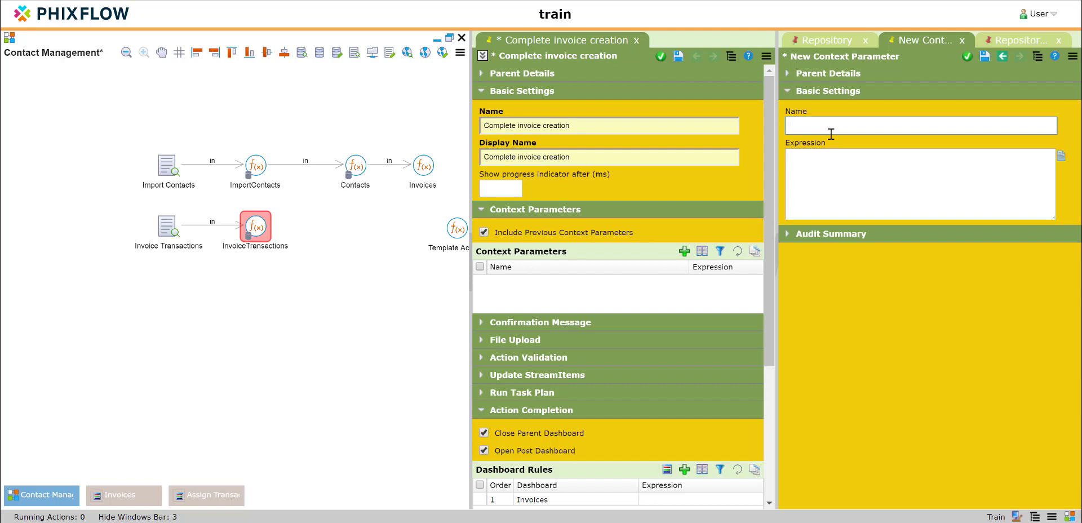
pyautogui.write('SKU')
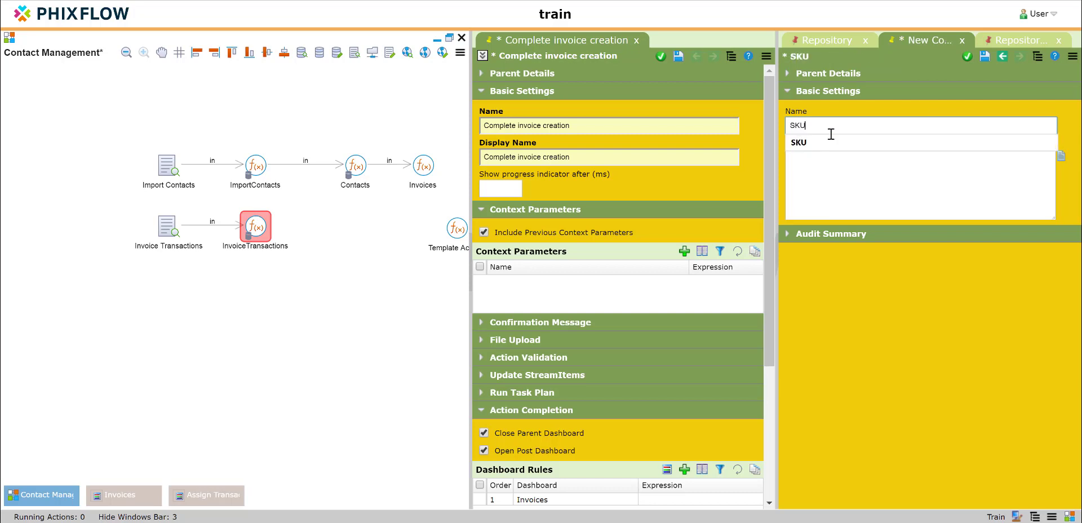
pyautogui.press('Tab')
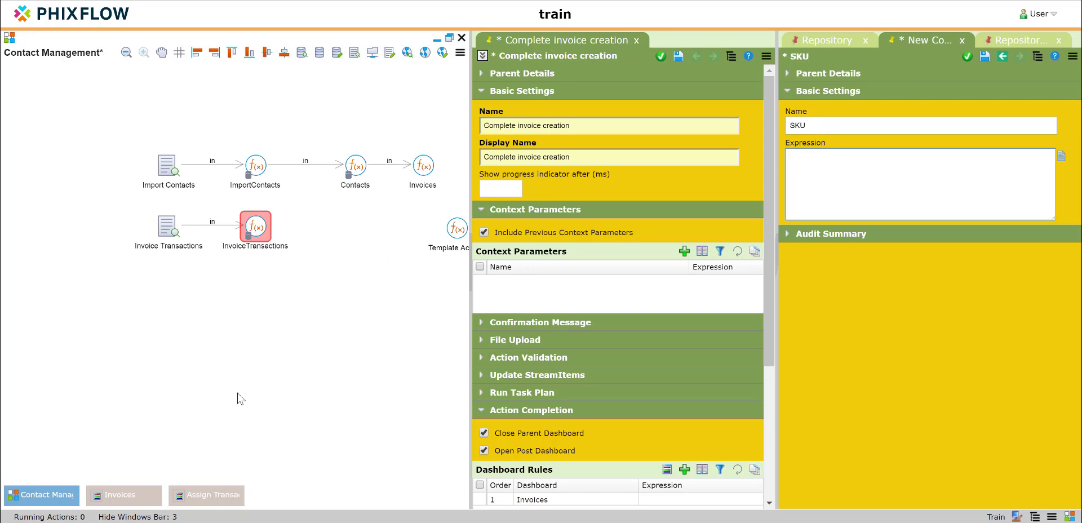
# Step: Copy the name of the InvoiceTransactions grid from its dashboard options on the Assign Transactions dashboard and close those options
pyautogui.click(213, 497)
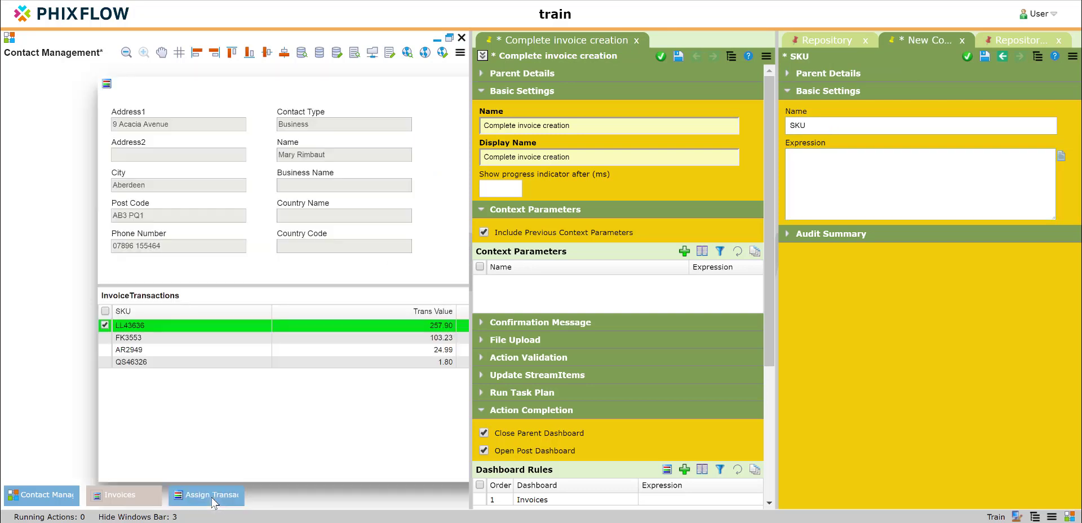
pyautogui.rightClick(218, 409)
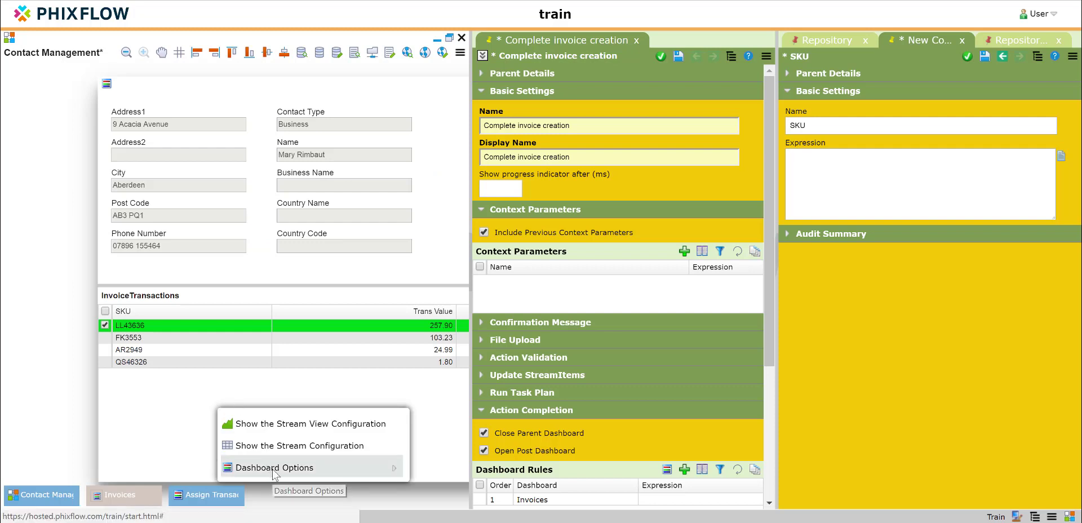
pyautogui.moveTo(274, 476)
pyautogui.click(456, 433)
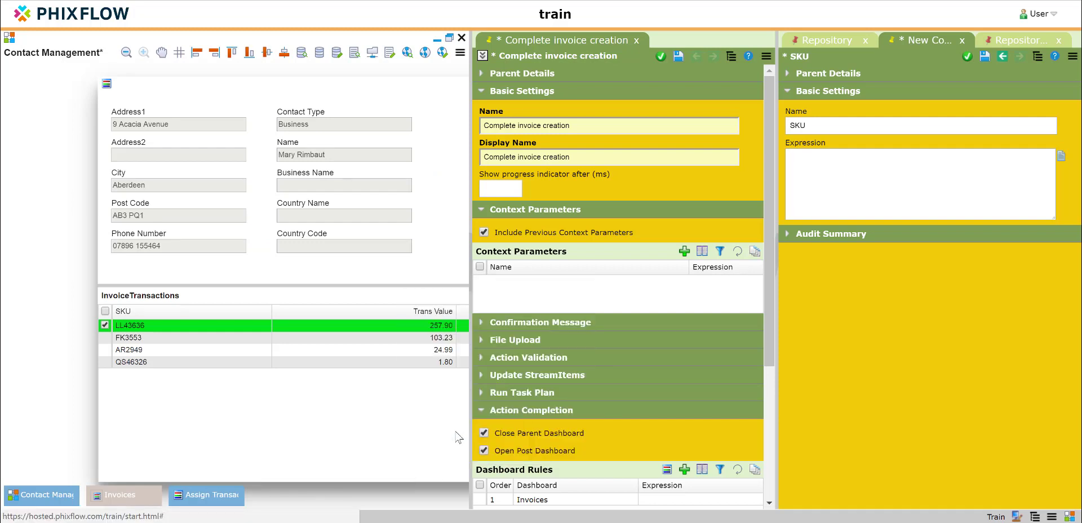
pyautogui.doubleClick(838, 123)
pyautogui.hotkey('ctrl', 'c')
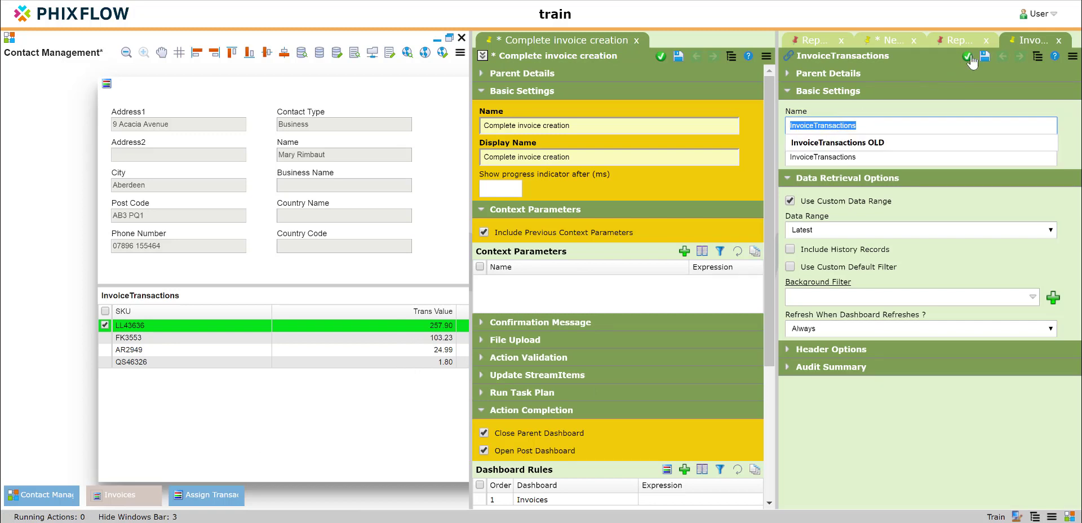
pyautogui.click(1059, 40)
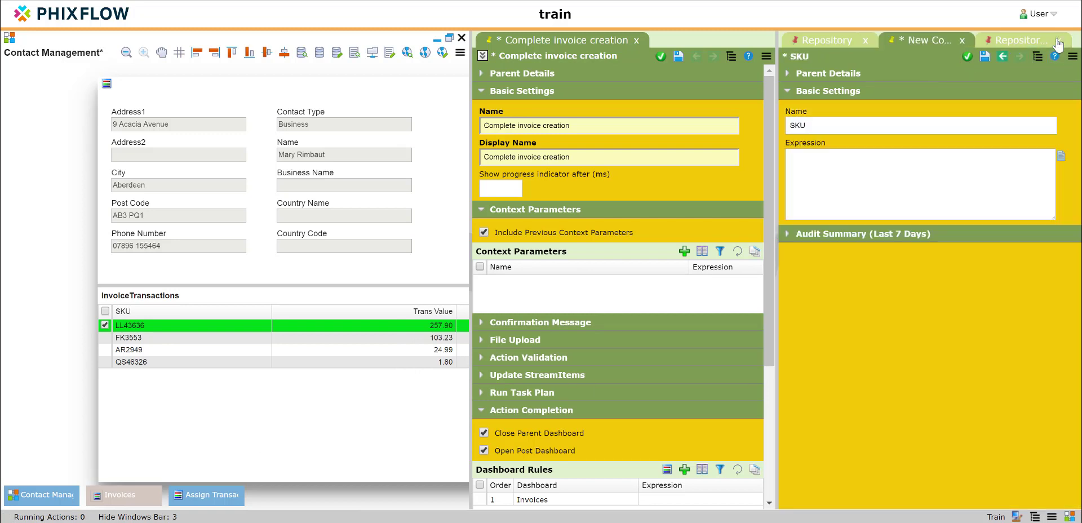
# Step: Set the SKU context parameter's expression to InvoiceTransactions.SKU and apply it
pyautogui.click(842, 182)
pyautogui.hotkey('ctrl', 'v')
pyautogui.write('.')
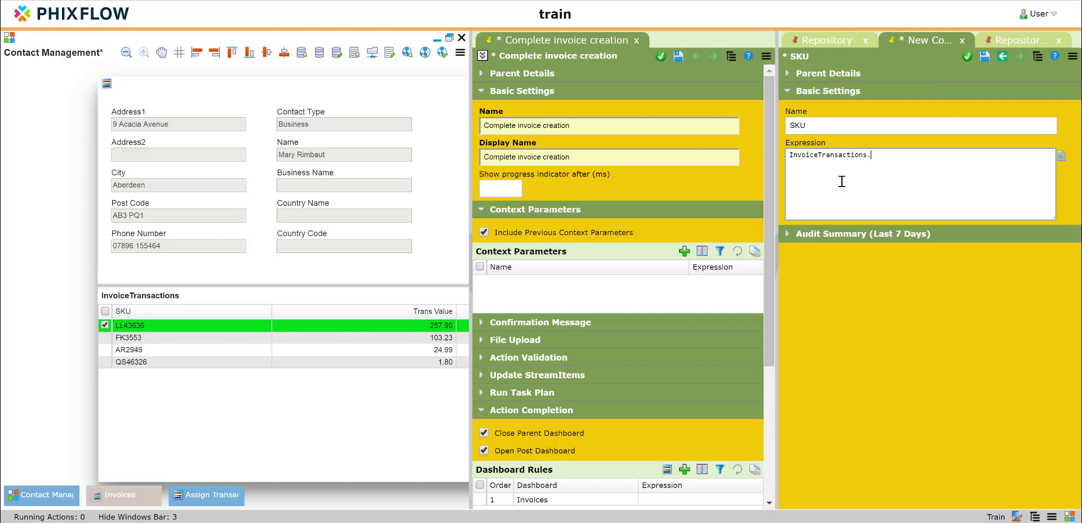
pyautogui.write('SKU')
pyautogui.click(967, 57)
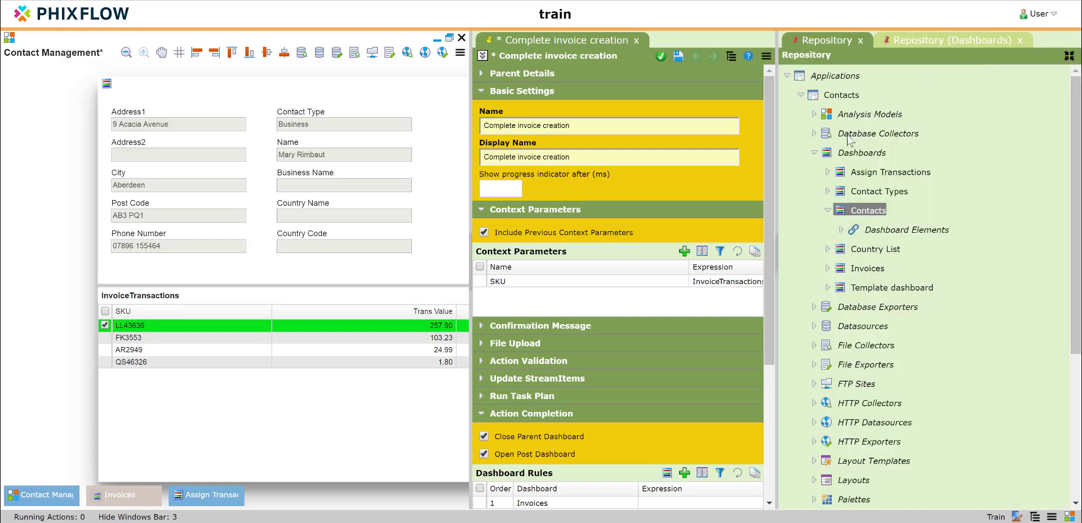
# Step: Add a context parameter named TransValue whose expression refers to InvoiceTransactions, and apply it
pyautogui.click(684, 252)
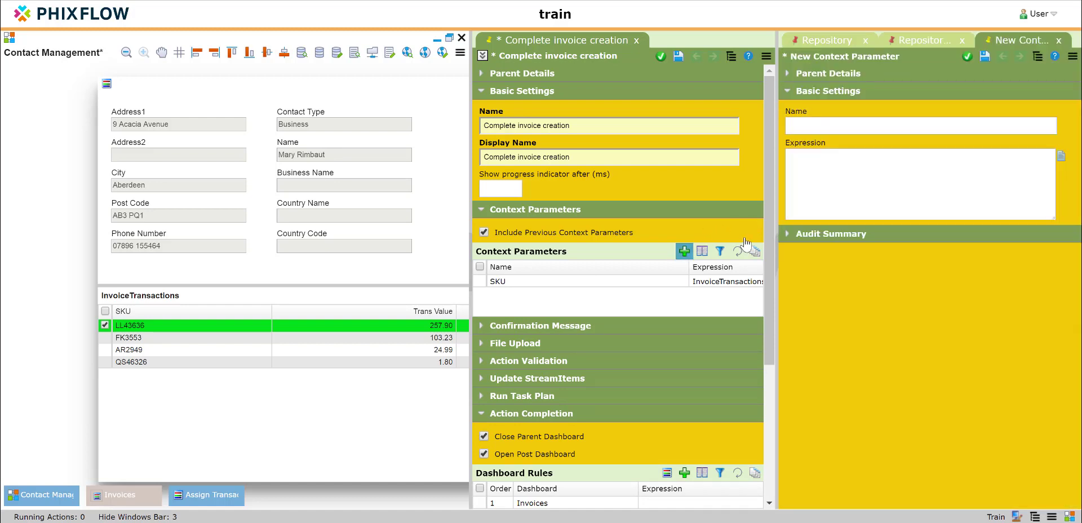
pyautogui.click(833, 129)
pyautogui.write('T')
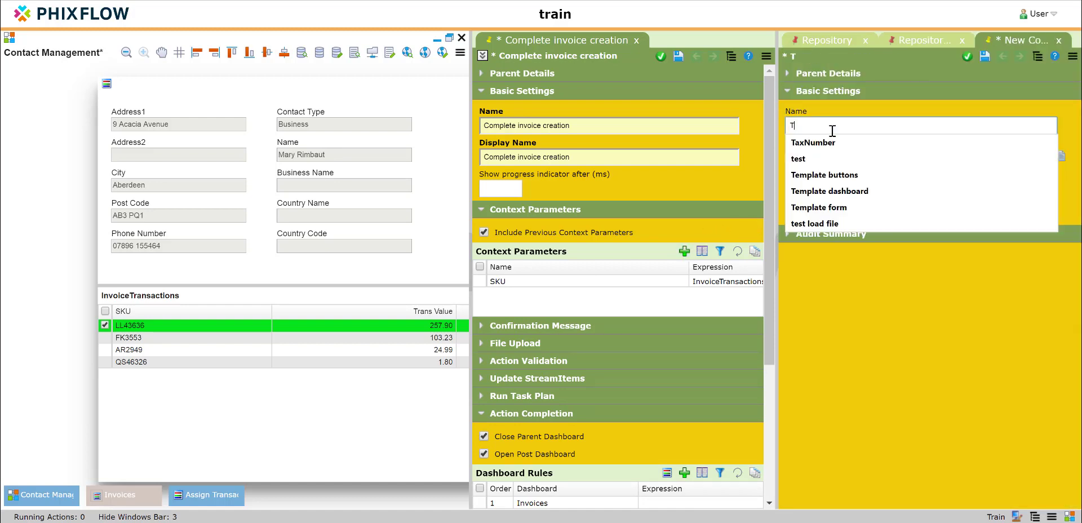
pyautogui.write('ransV')
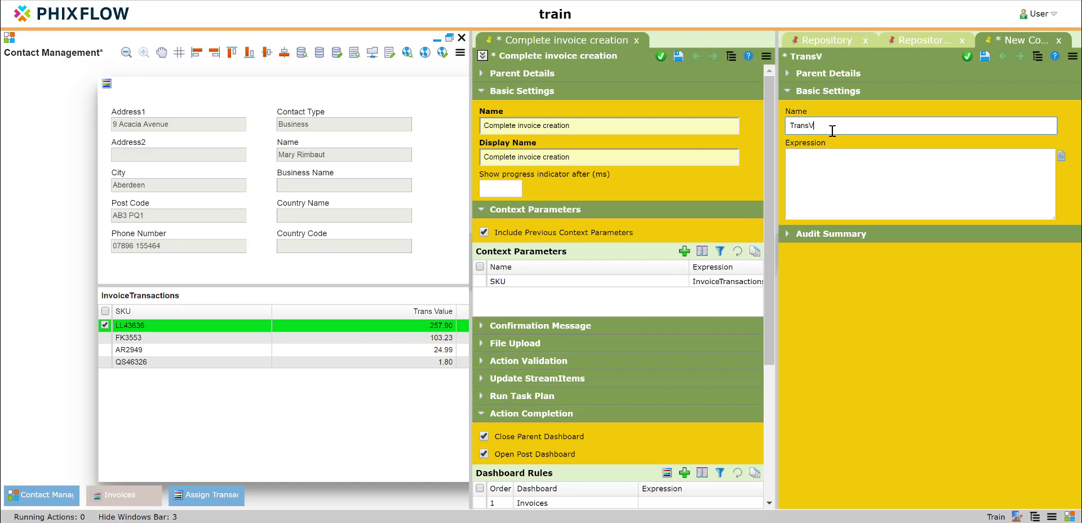
pyautogui.write('aleue')
pyautogui.press('Tab')
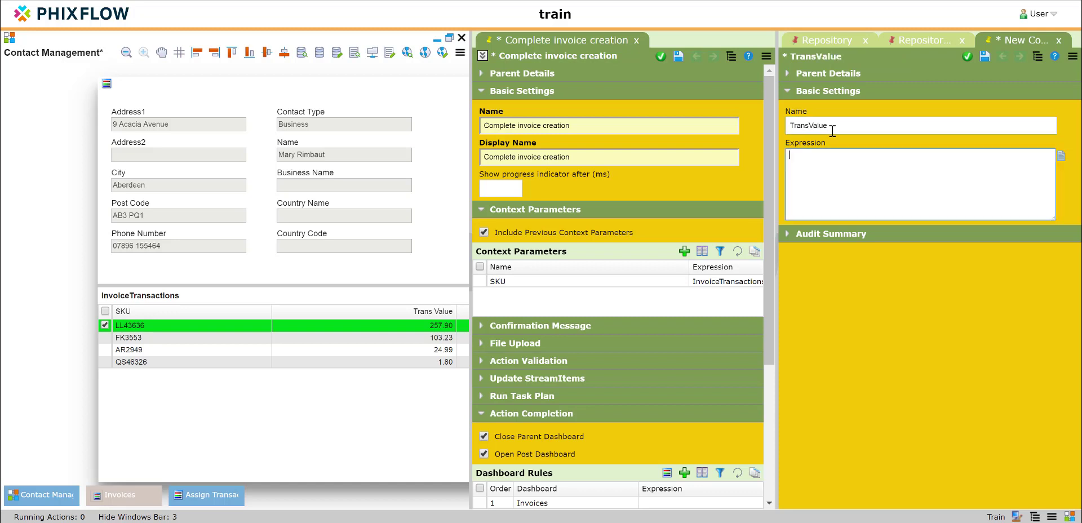
pyautogui.hotkey('ctrl', 'v')
pyautogui.click(966, 56)
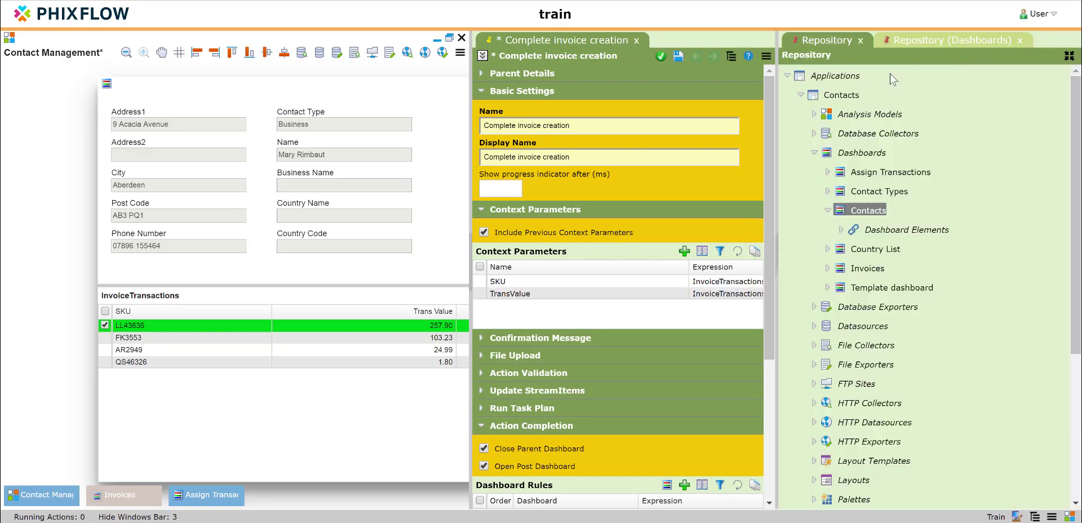
# Step: Add a context parameter named TransDate with the expression InvoiceTransactions.TransDate, and save and close the Complete invoice creation action
pyautogui.click(684, 252)
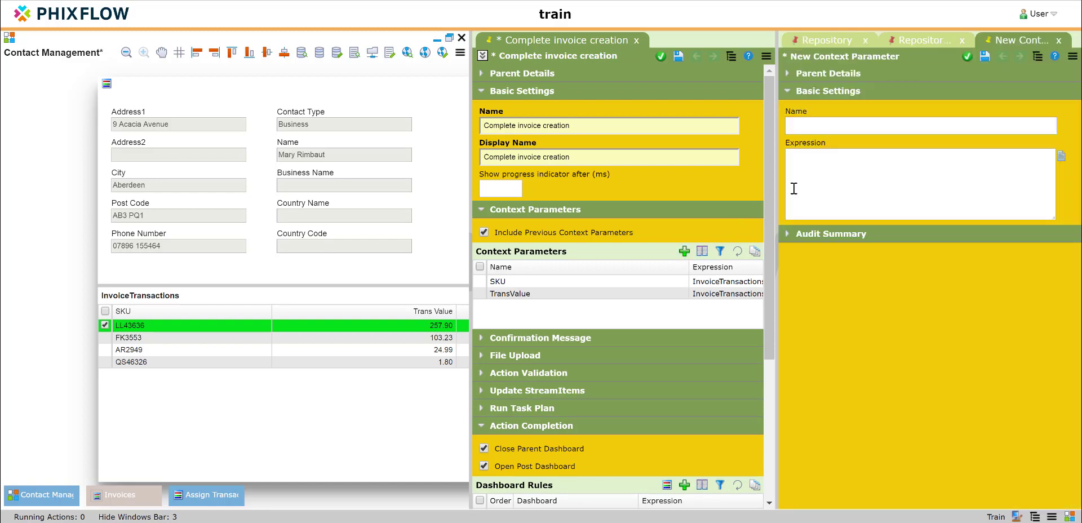
pyautogui.click(812, 131)
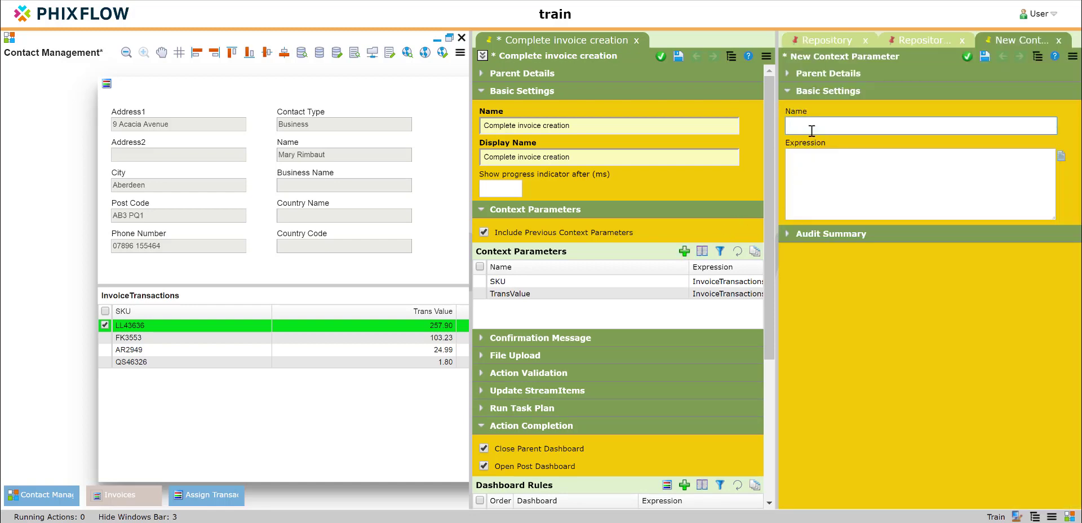
pyautogui.write('Tra')
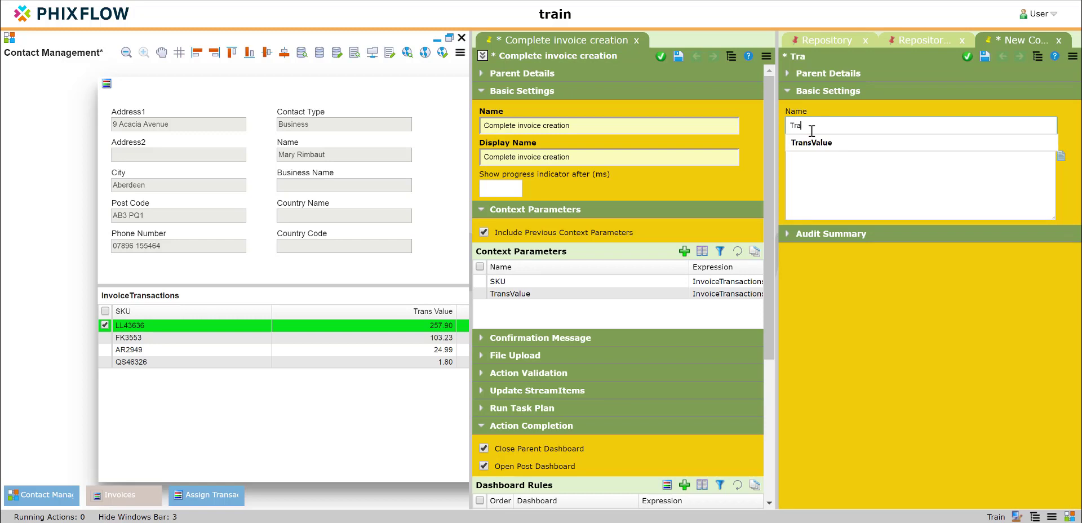
pyautogui.write('nsDate')
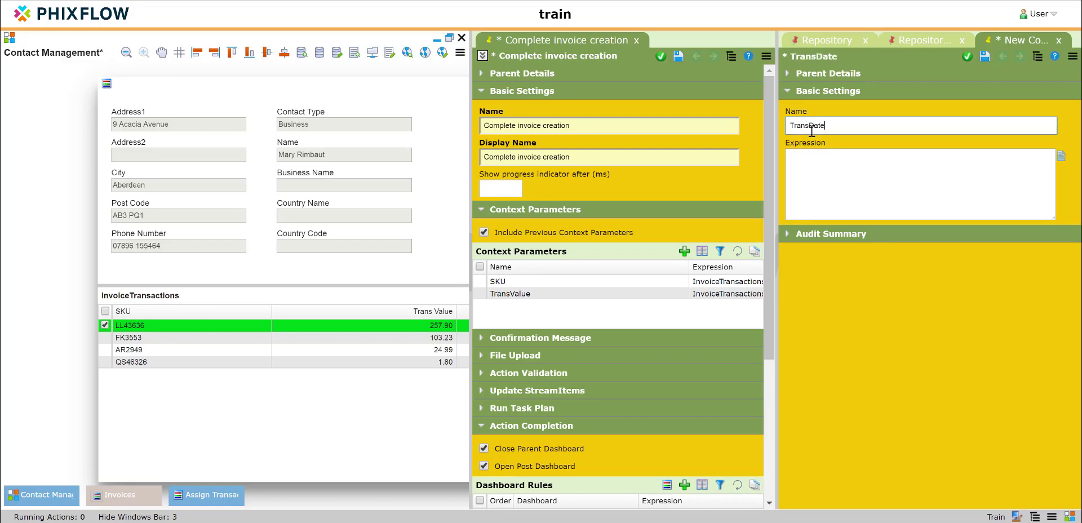
pyautogui.press('Tab')
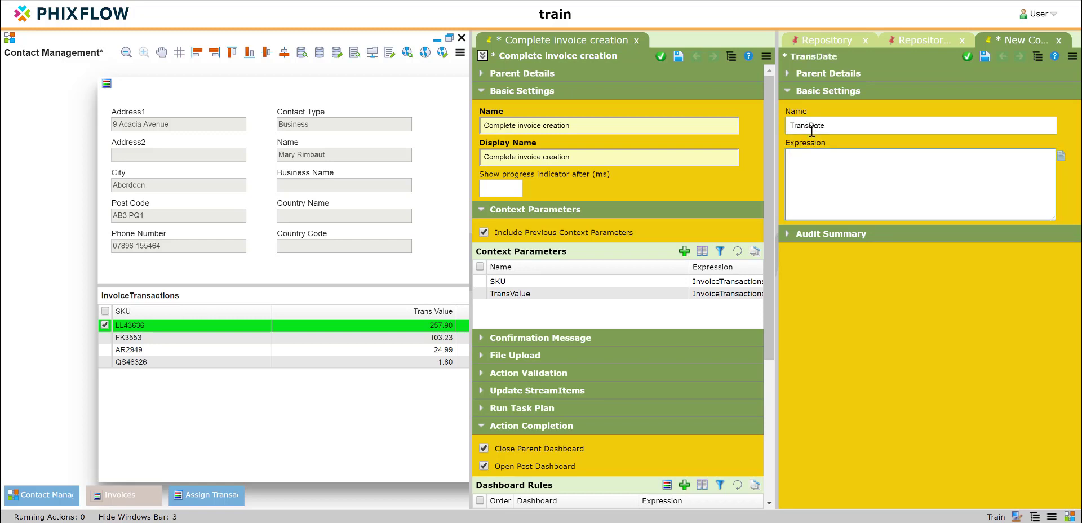
pyautogui.hotkey('ctrl', 'v')
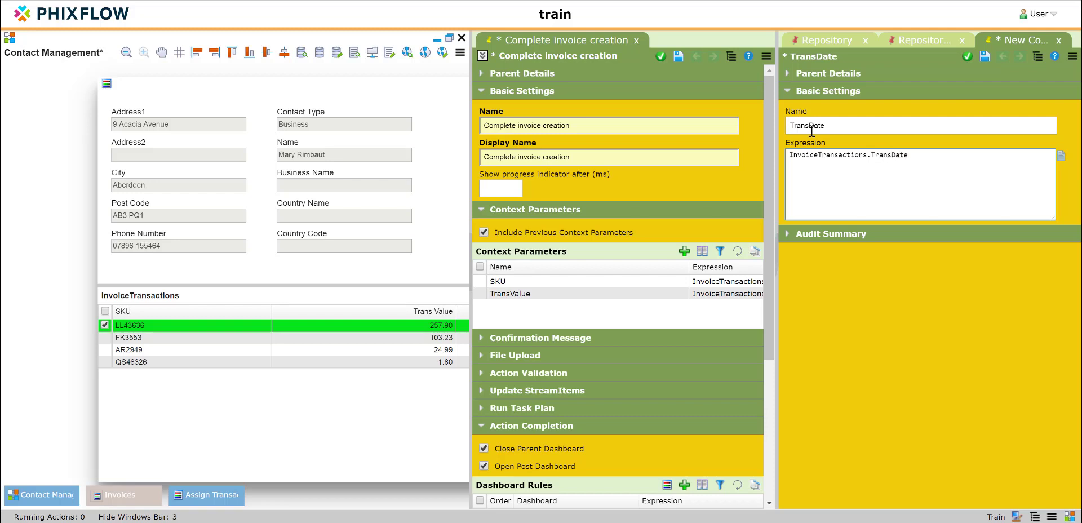
pyautogui.click(967, 56)
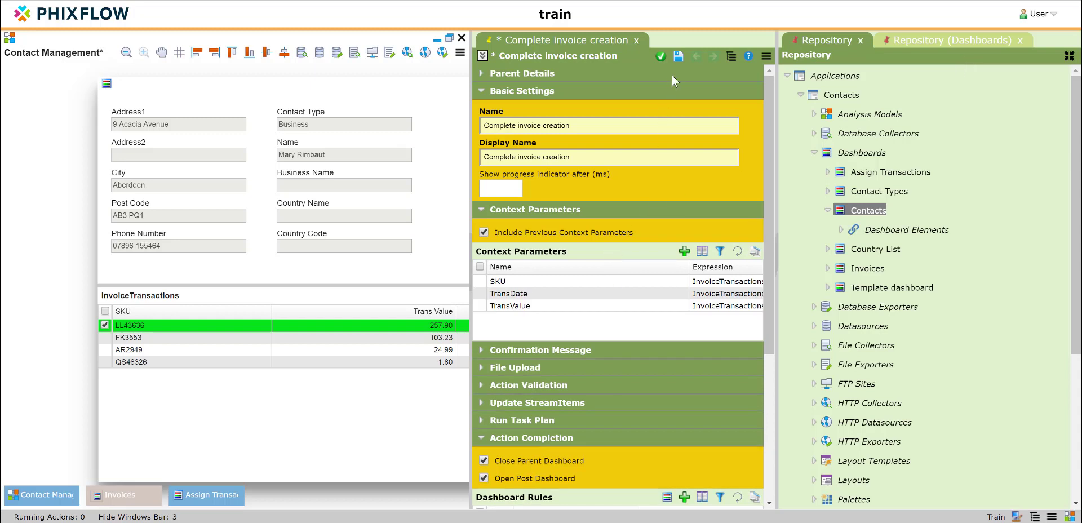
pyautogui.click(678, 57)
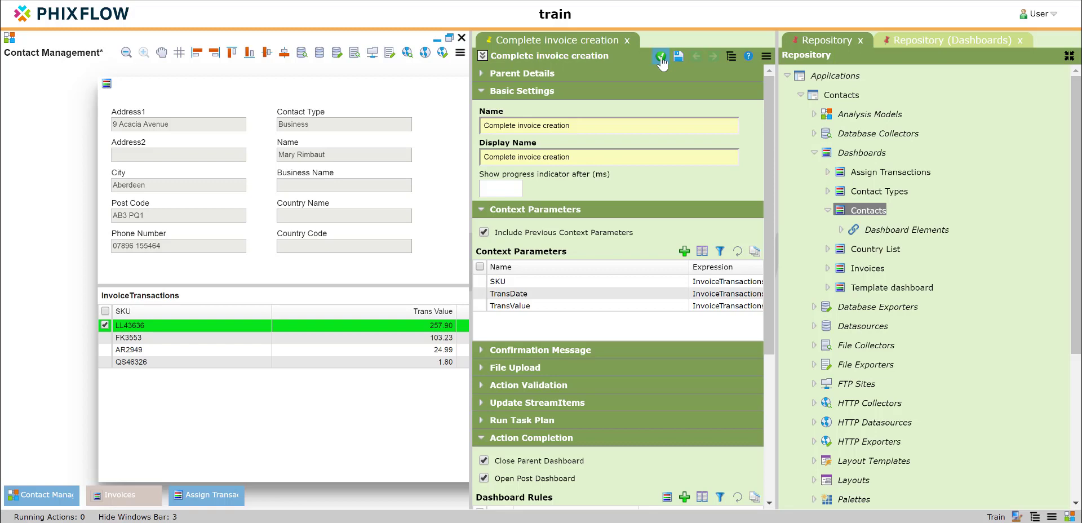
pyautogui.click(661, 57)
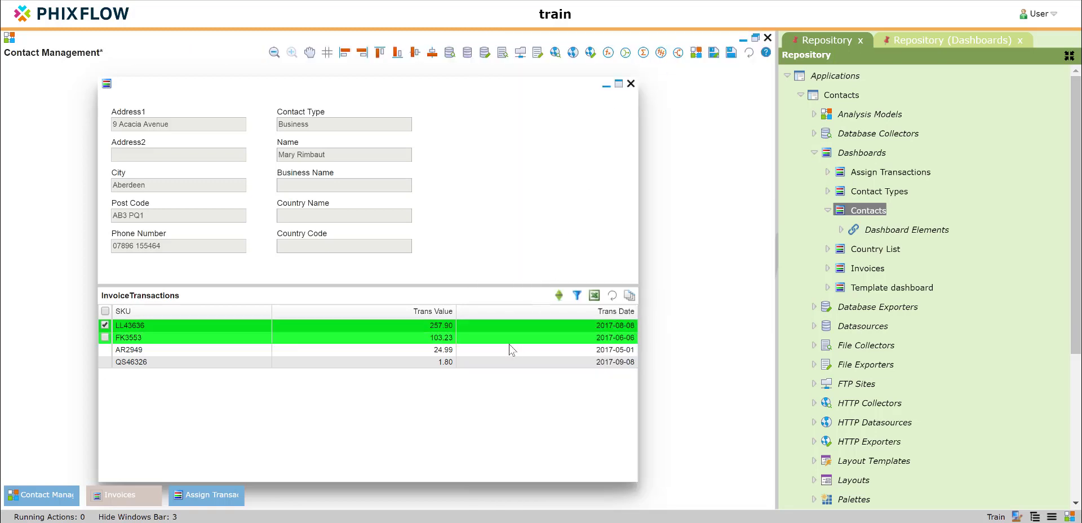
# Step: Place a button from the Basic Components palette in the empty area beside the contact details fields, and close the palette
pyautogui.rightClick(510, 209)
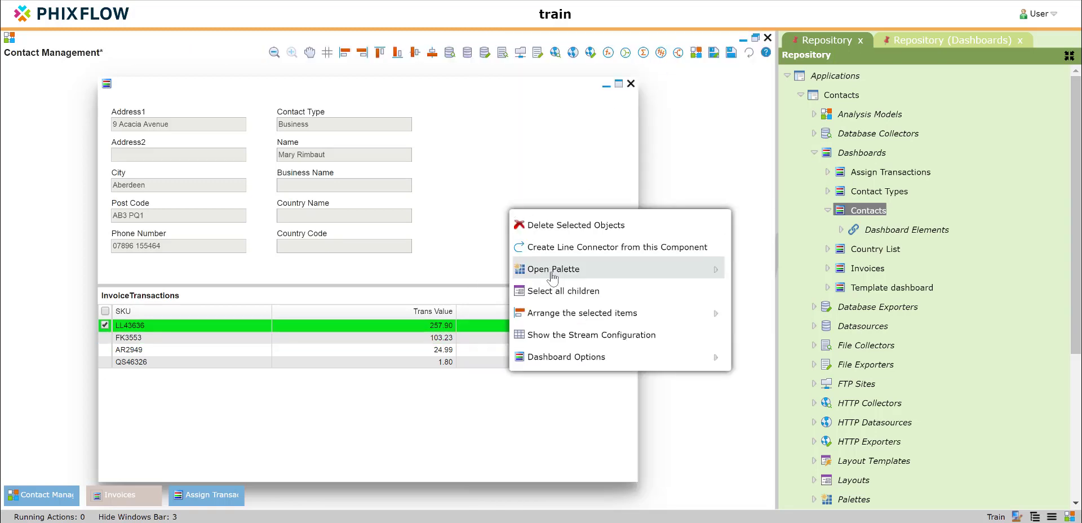
pyautogui.moveTo(552, 275)
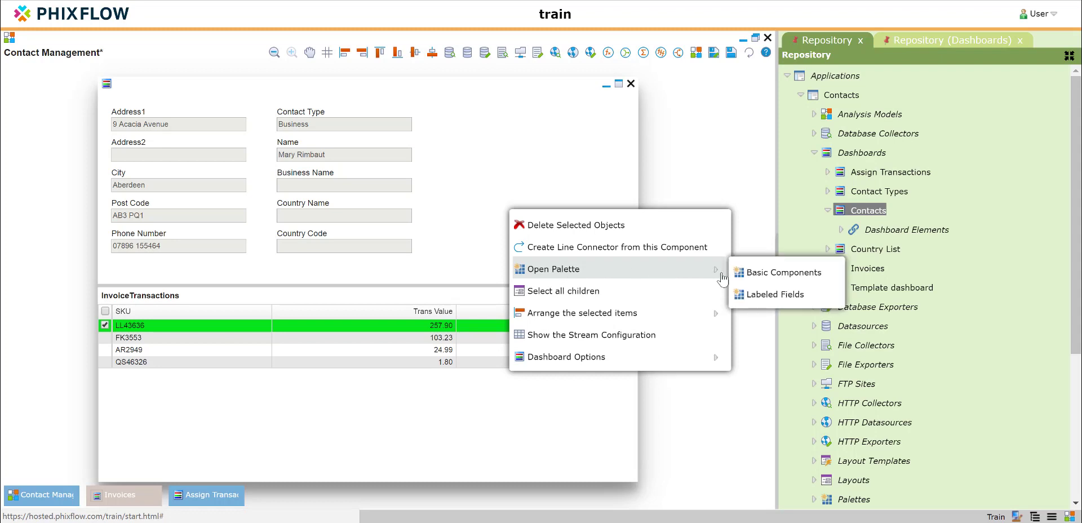
pyautogui.click(728, 271)
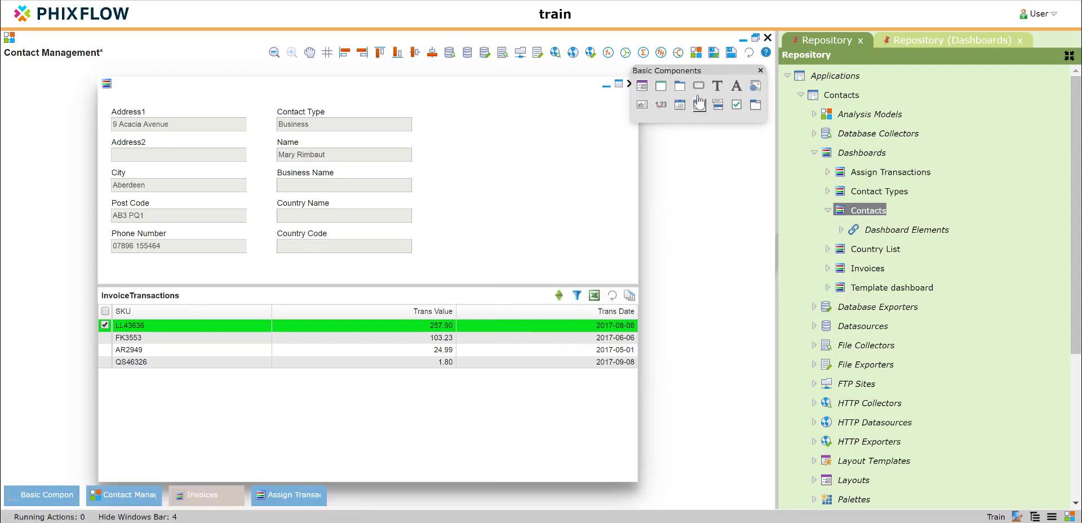
pyautogui.moveTo(698, 86); pyautogui.dragTo(614, 235)
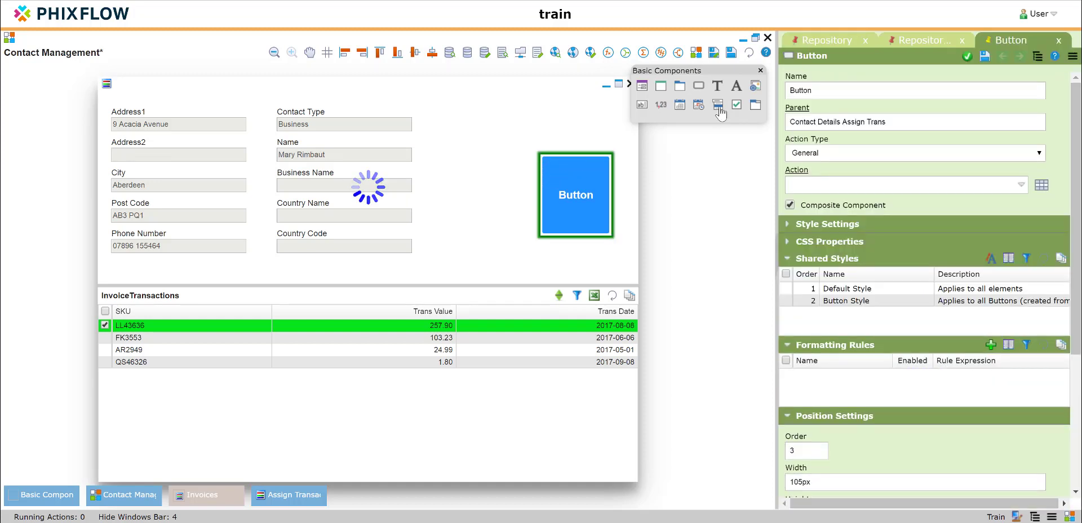
pyautogui.click(760, 71)
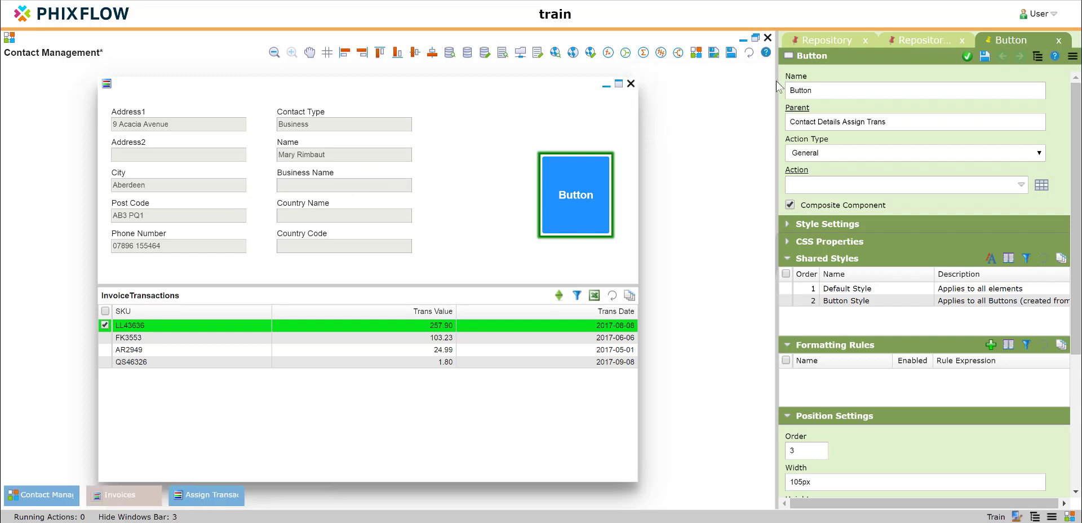
# Step: Name the new button "Complete invoice creation"
pyautogui.doubleClick(808, 89)
pyautogui.write('Com')
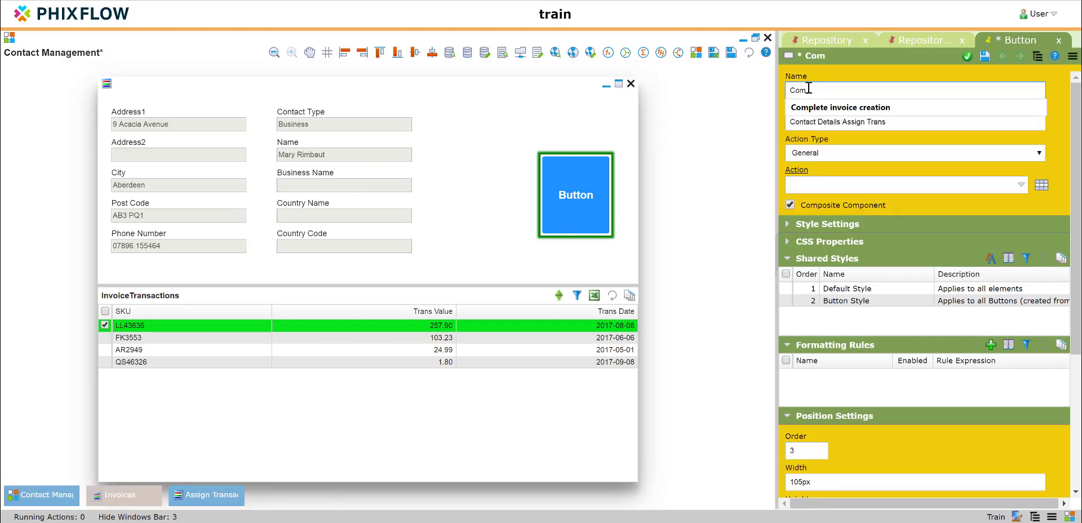
pyautogui.press('Down')
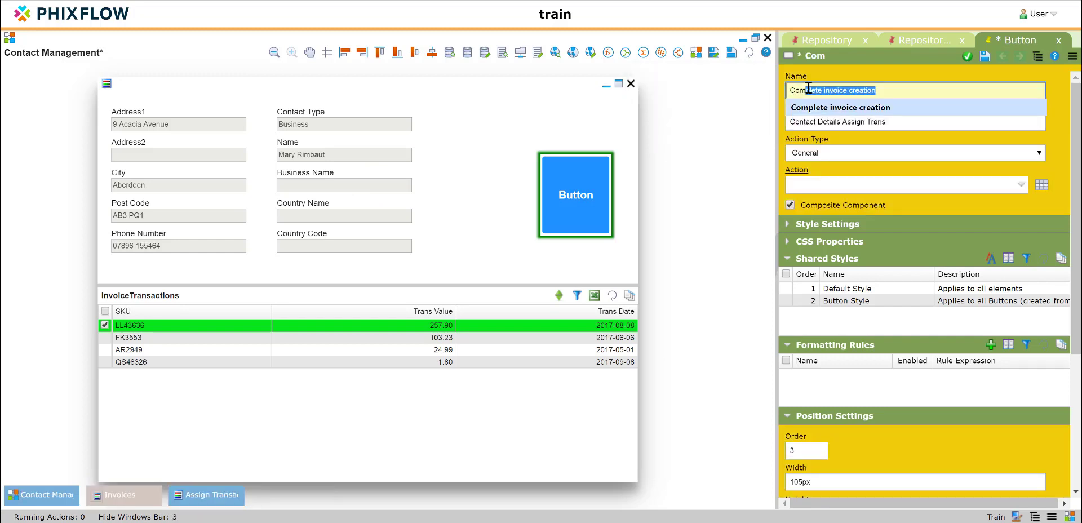
pyautogui.press('Return')
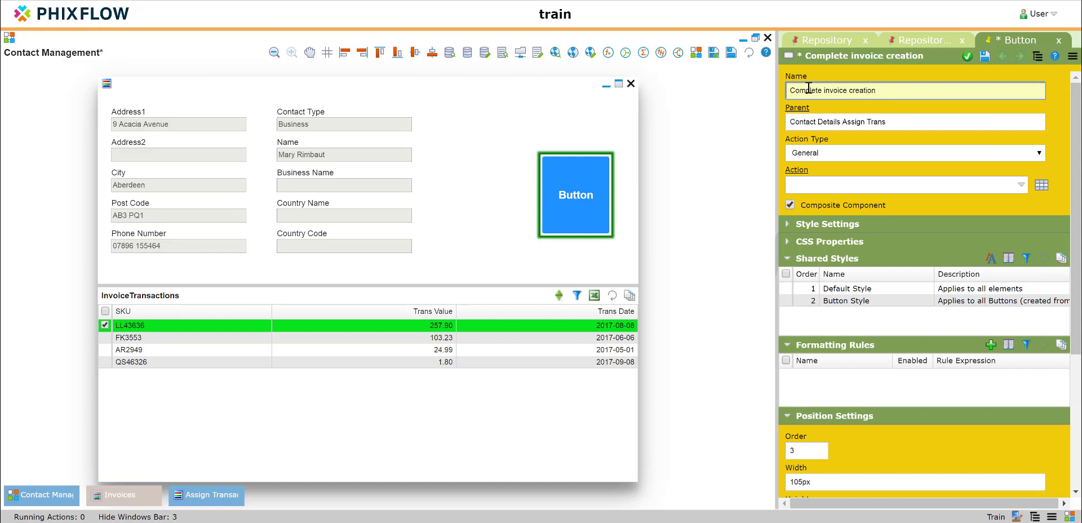
# Step: Assign the InvoiceTransactions stream's Complete invoice creation action to the button, save it, and close the Dashboards and Streams repository views
pyautogui.click(1046, 192)
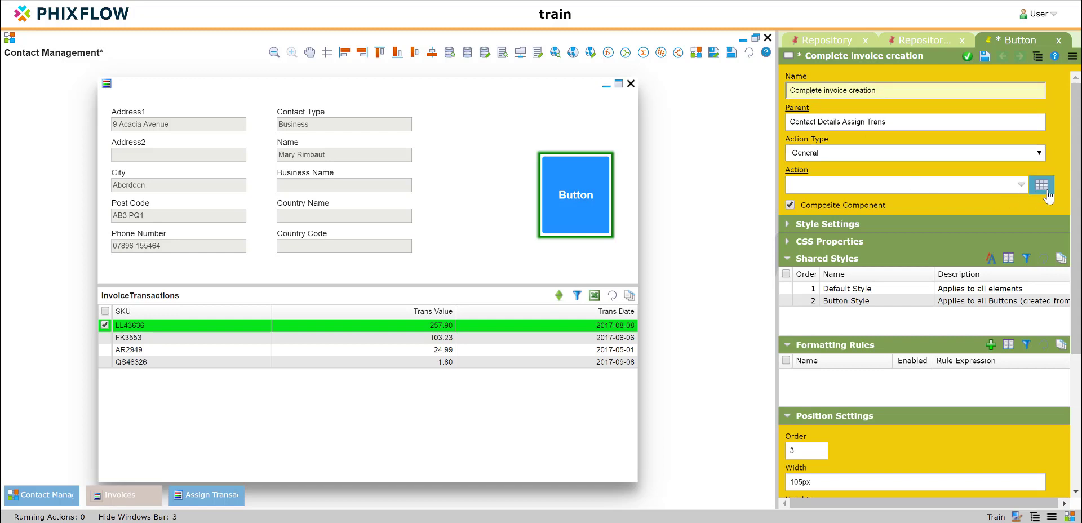
pyautogui.click(481, 114)
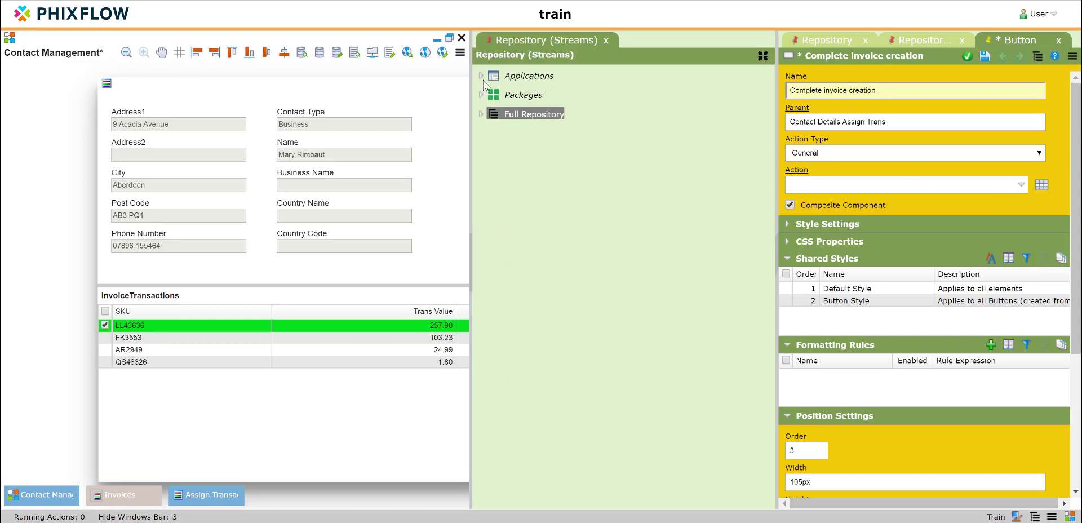
pyautogui.click(481, 76)
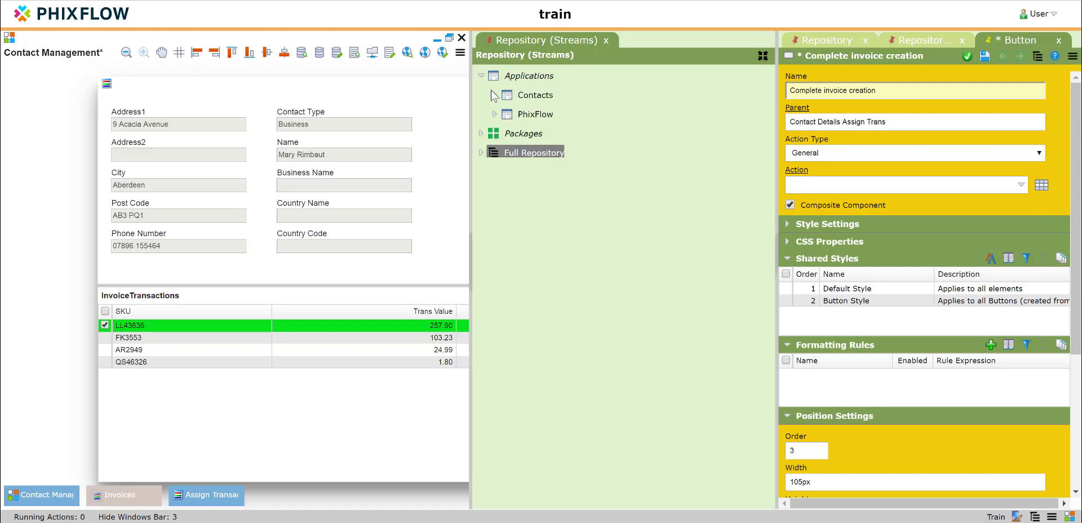
pyautogui.click(494, 95)
pyautogui.click(507, 115)
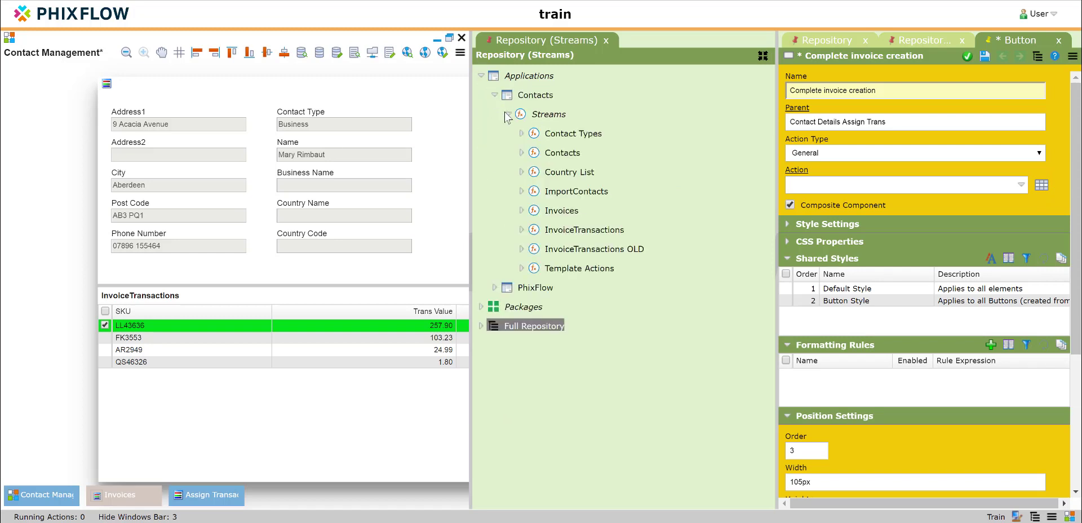
pyautogui.click(522, 230)
pyautogui.click(535, 248)
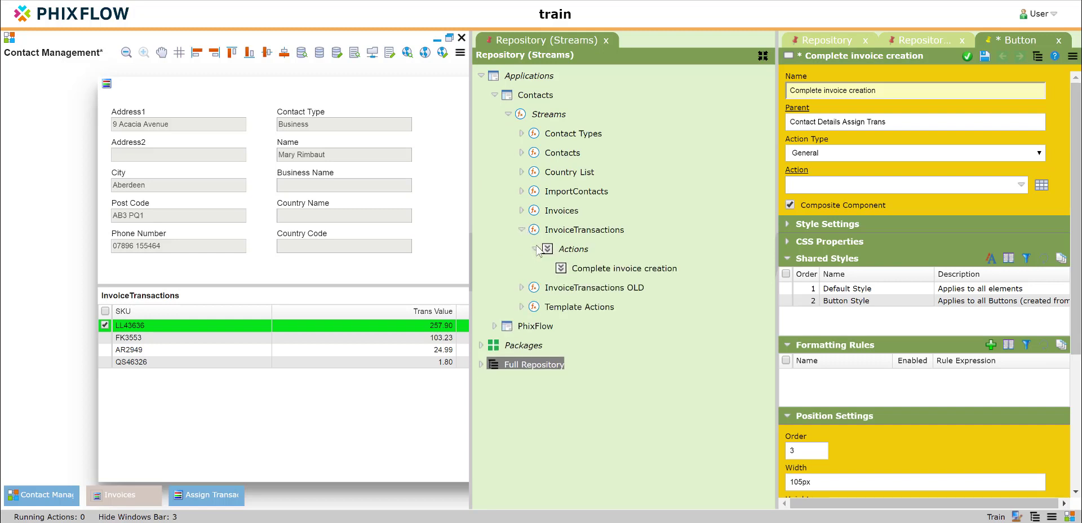
pyautogui.moveTo(600, 269); pyautogui.dragTo(842, 183)
pyautogui.click(985, 57)
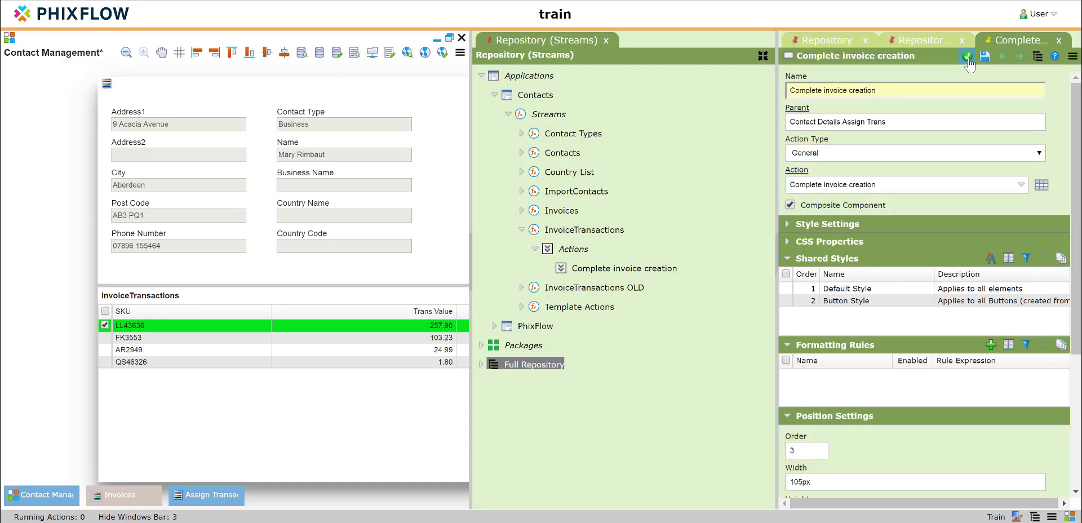
pyautogui.click(968, 58)
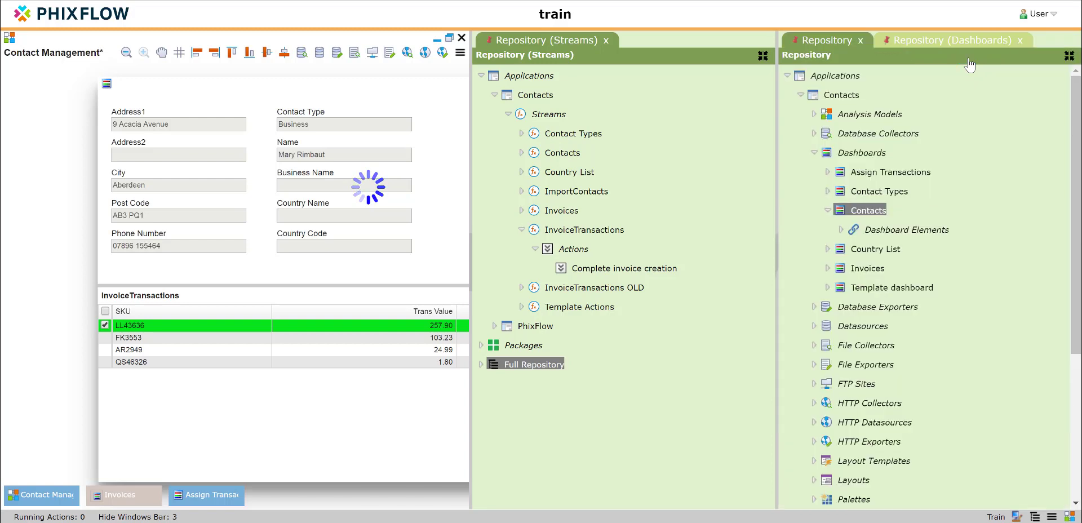
pyautogui.click(1021, 41)
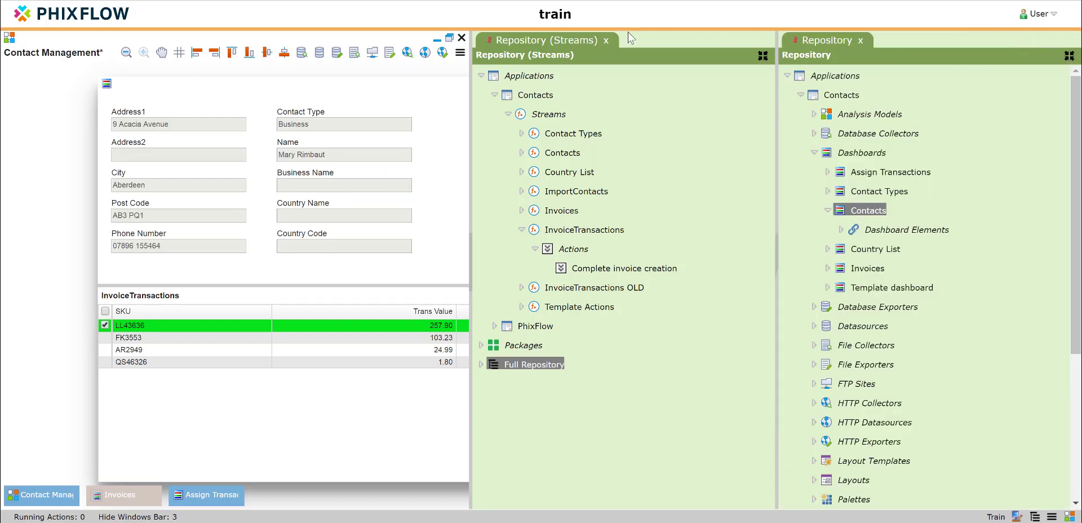
pyautogui.click(606, 41)
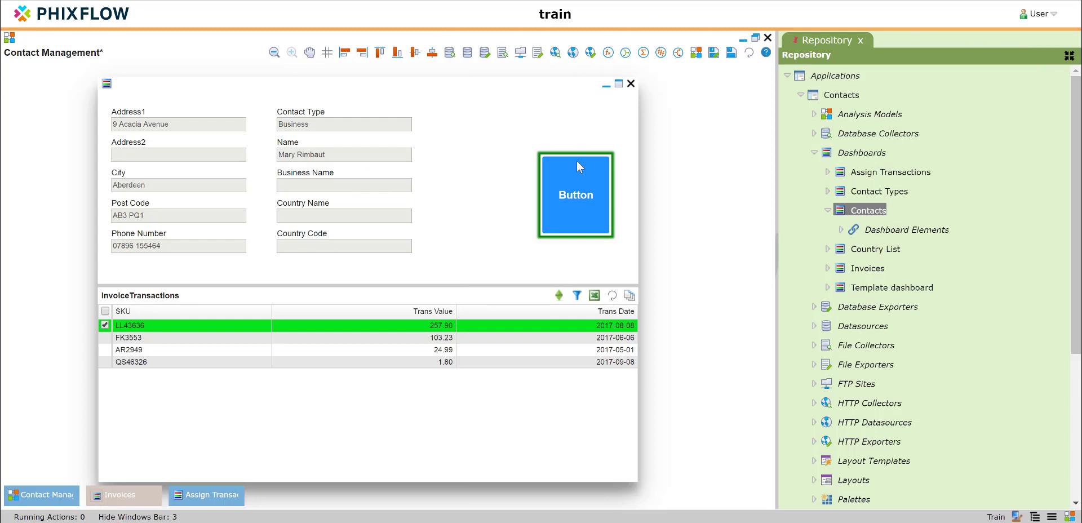
# Step: Change the button label's display text to "Complete Invoice Creation" and apply it
pyautogui.click(575, 195)
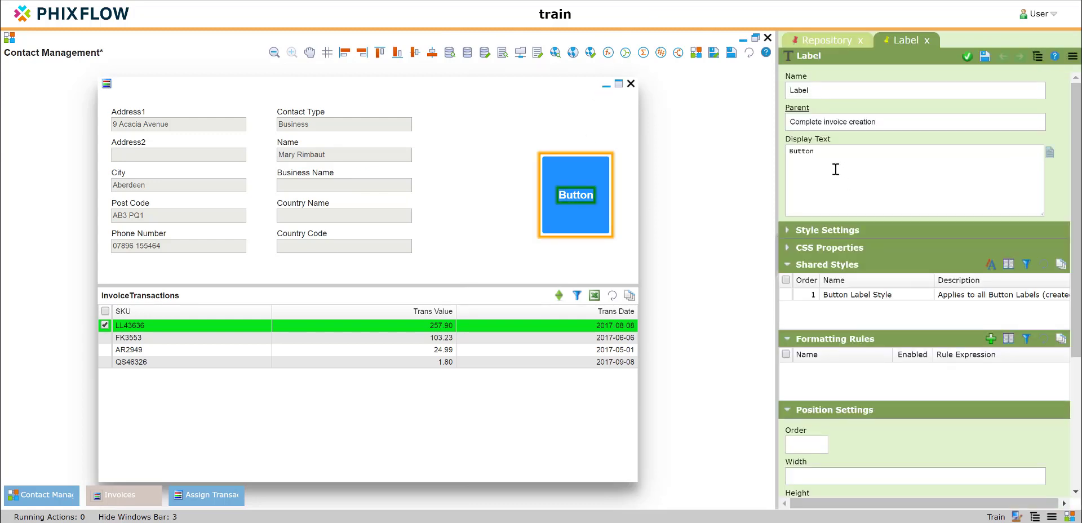
pyautogui.doubleClick(788, 154)
pyautogui.write('Com')
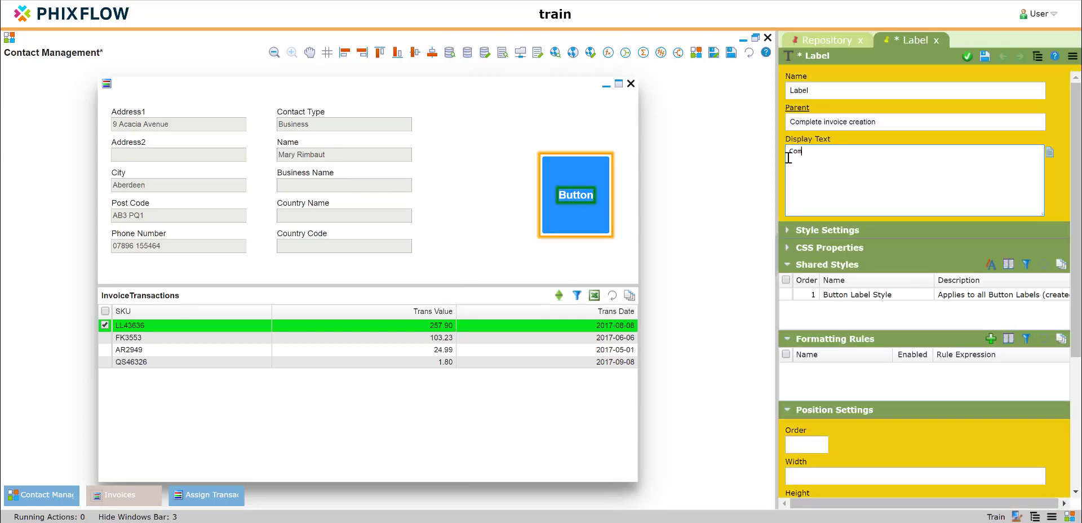
pyautogui.write('plete Invoice Creation')
pyautogui.click(967, 56)
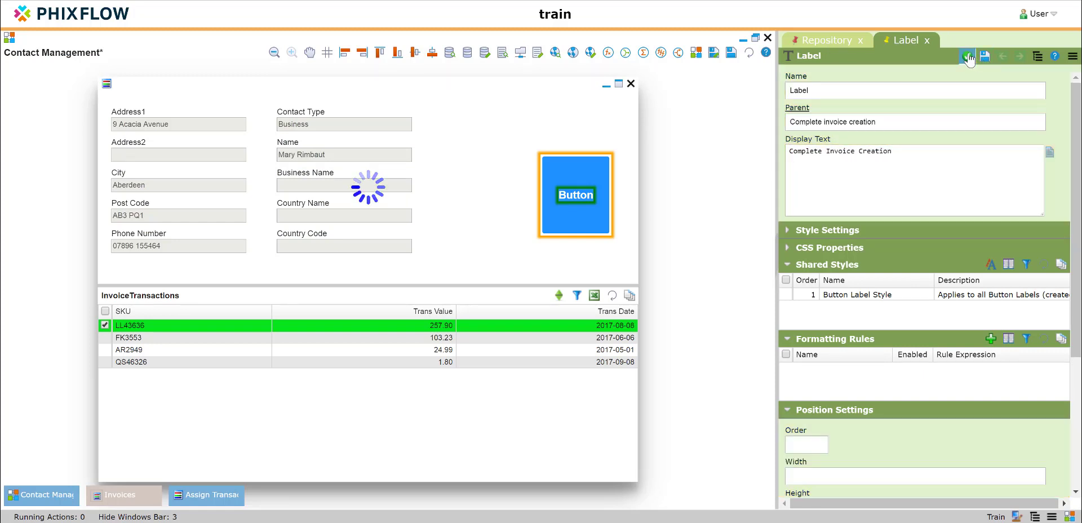
# Step: Reduce the height of the Complete Invoice Creation button so it fits closely around its three-line label
pyautogui.doubleClick(584, 228)
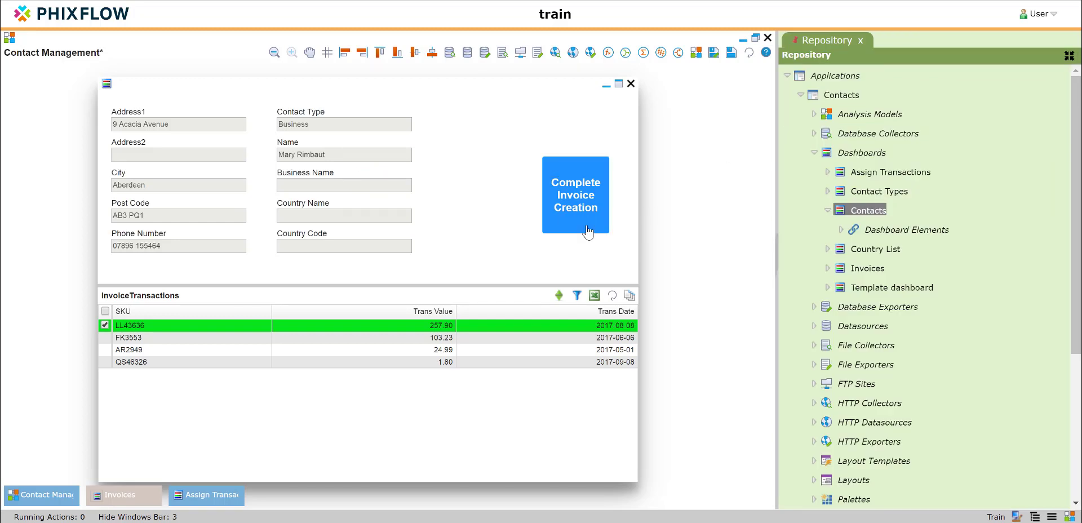
pyautogui.moveTo(607, 236); pyautogui.dragTo(605, 213)
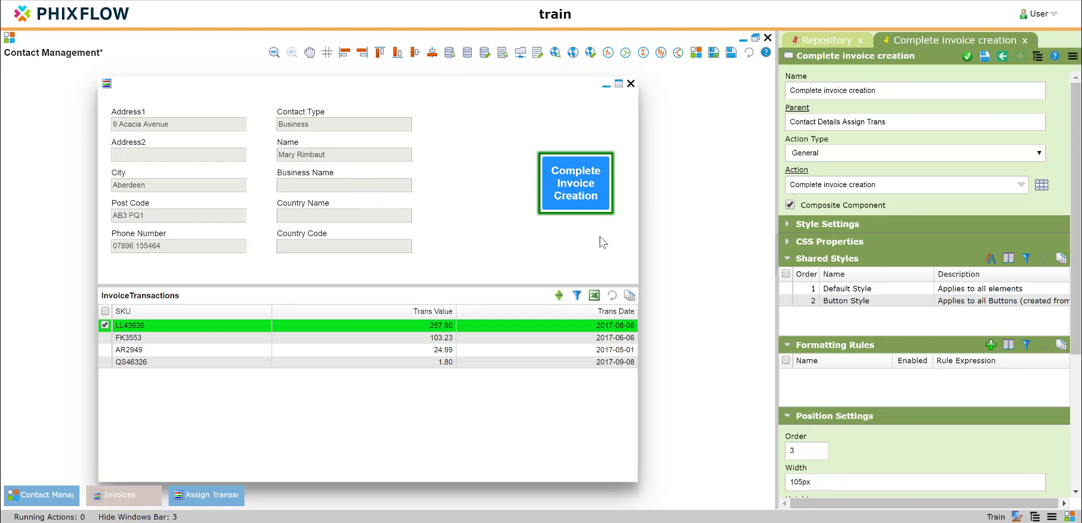
pyautogui.click(600, 237)
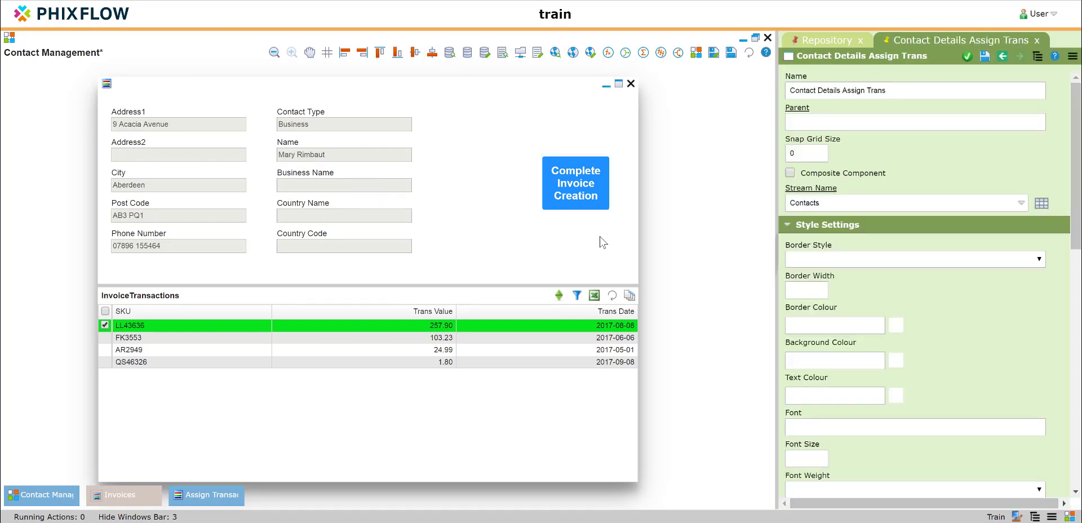
# Step: Minimise the Assign Transactions dashboard and pause the Contacts stream in the Contact Management model
pyautogui.click(607, 85)
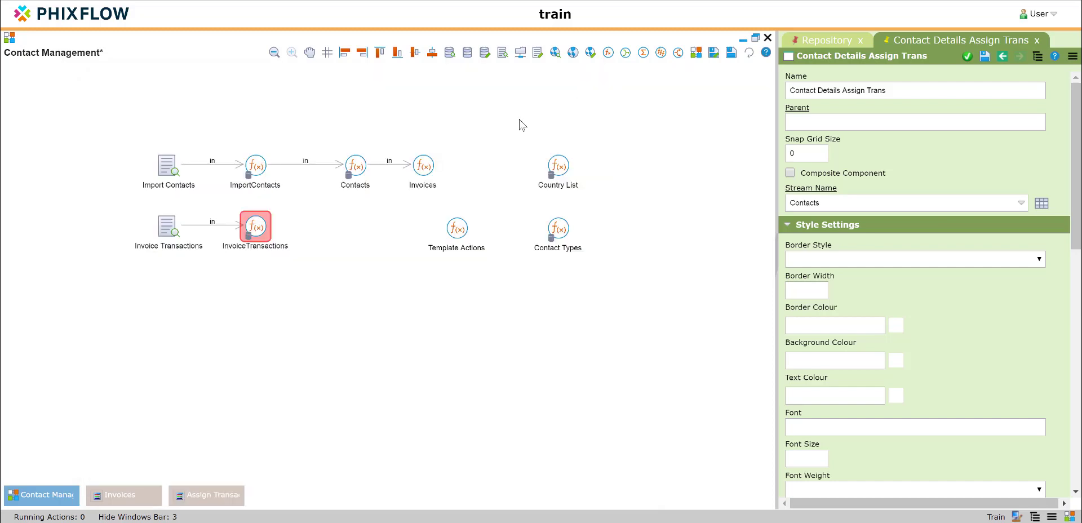
pyautogui.moveTo(364, 163)
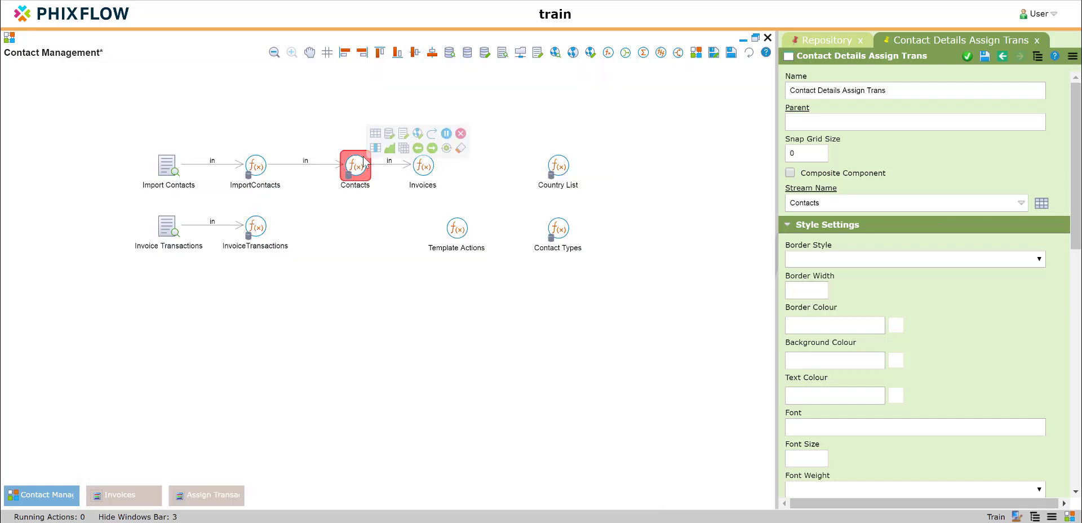
pyautogui.click(447, 134)
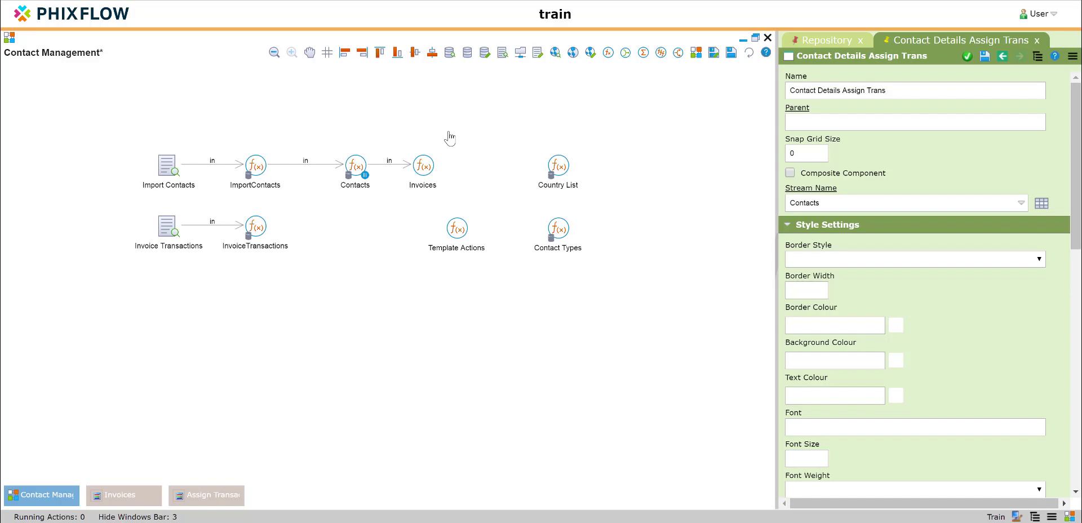
# Step: Set the pipe from Contacts to Invoices to read all data
pyautogui.click(391, 168)
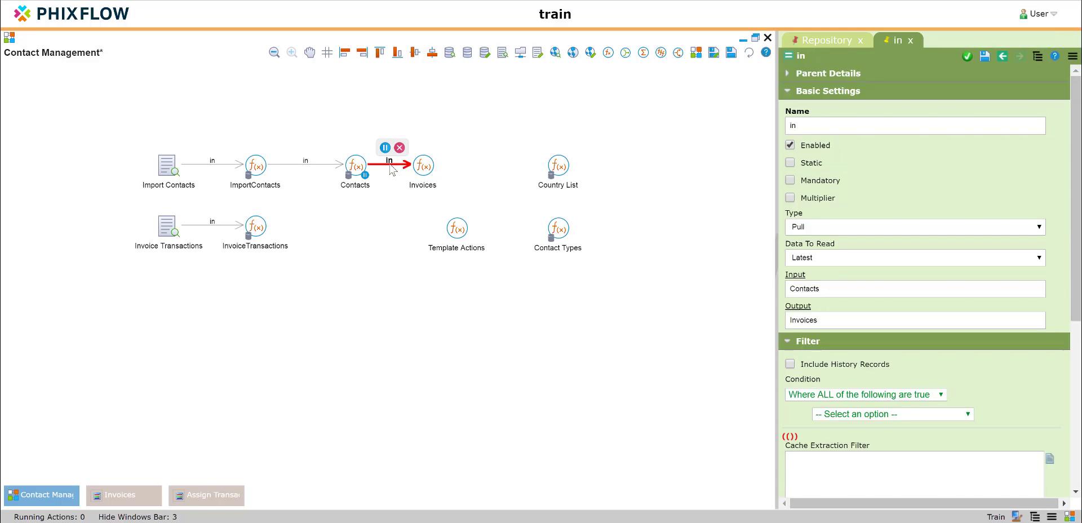
pyautogui.click(820, 259)
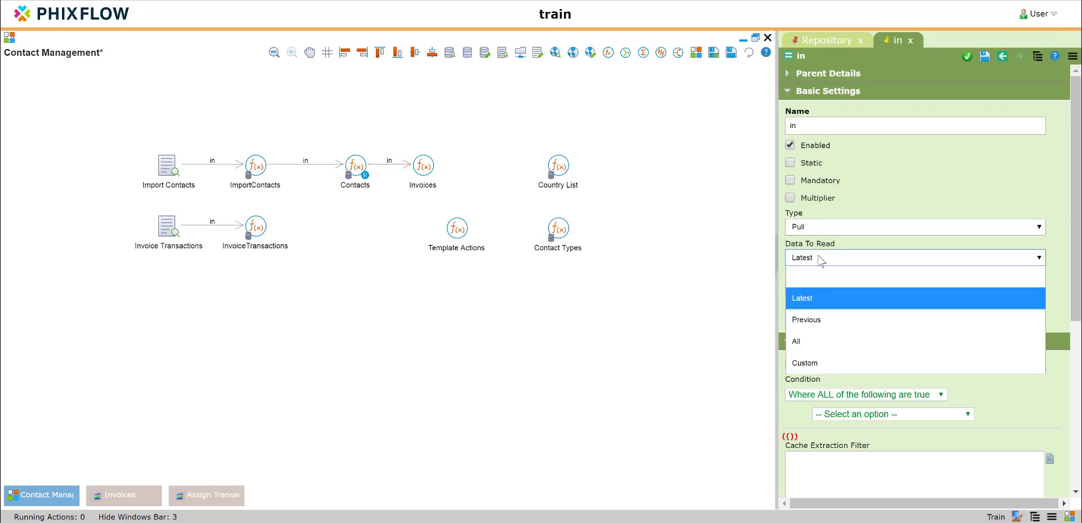
pyautogui.click(803, 340)
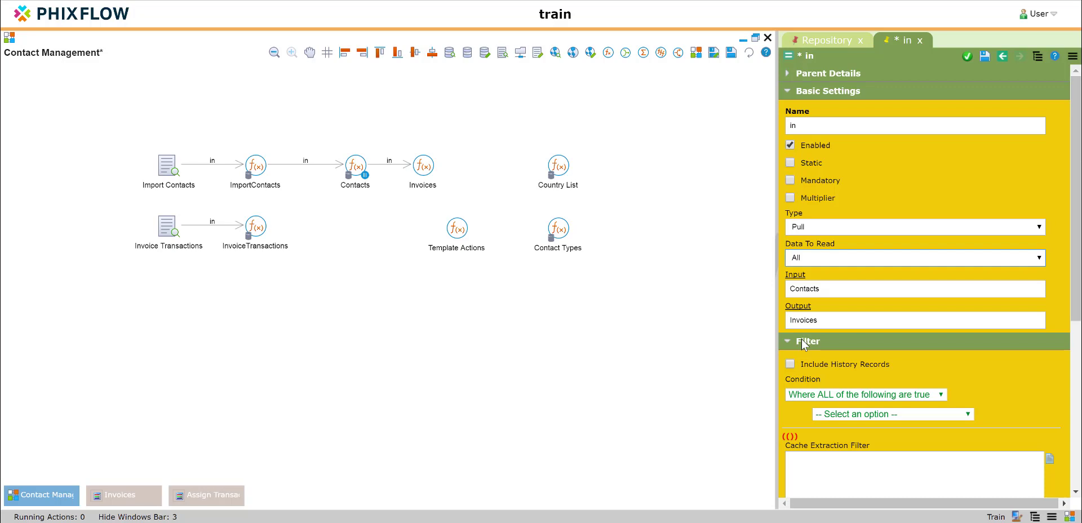
# Step: Add a filter condition to the pipe where UID equals the expression _context.UID, then save and close the pipe
pyautogui.scroll(-3, 803, 341)
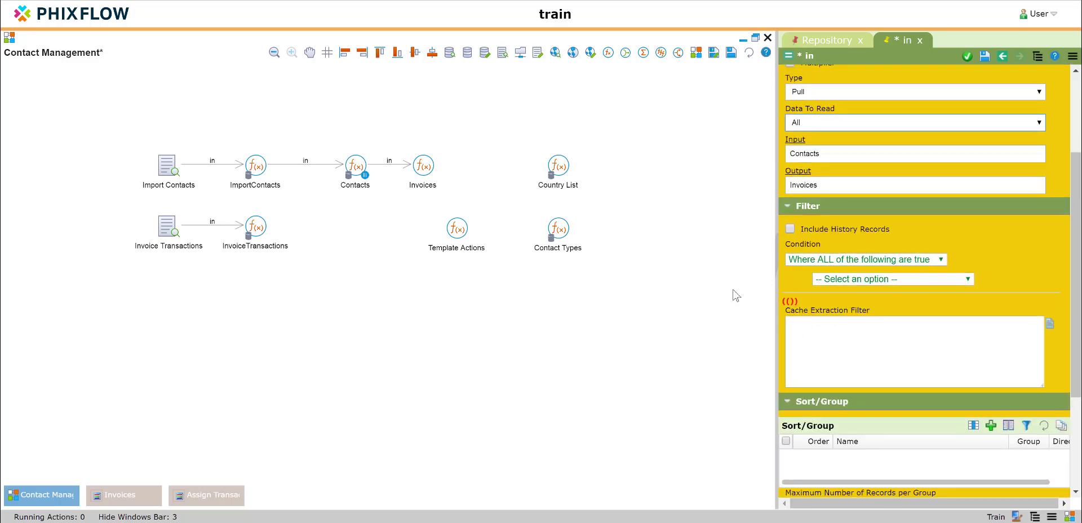
pyautogui.click(851, 282)
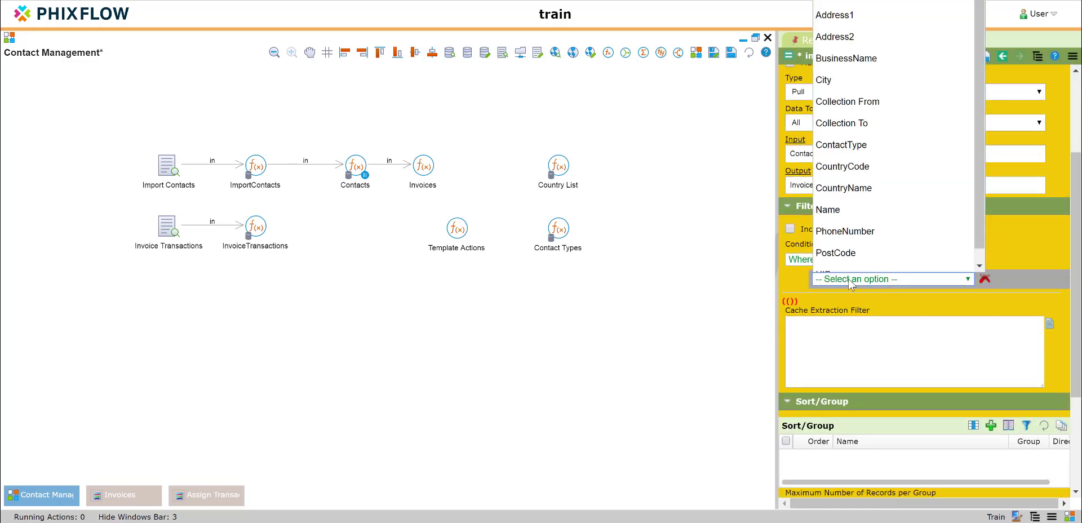
pyautogui.scroll(-1, 949, 212)
pyautogui.click(856, 279)
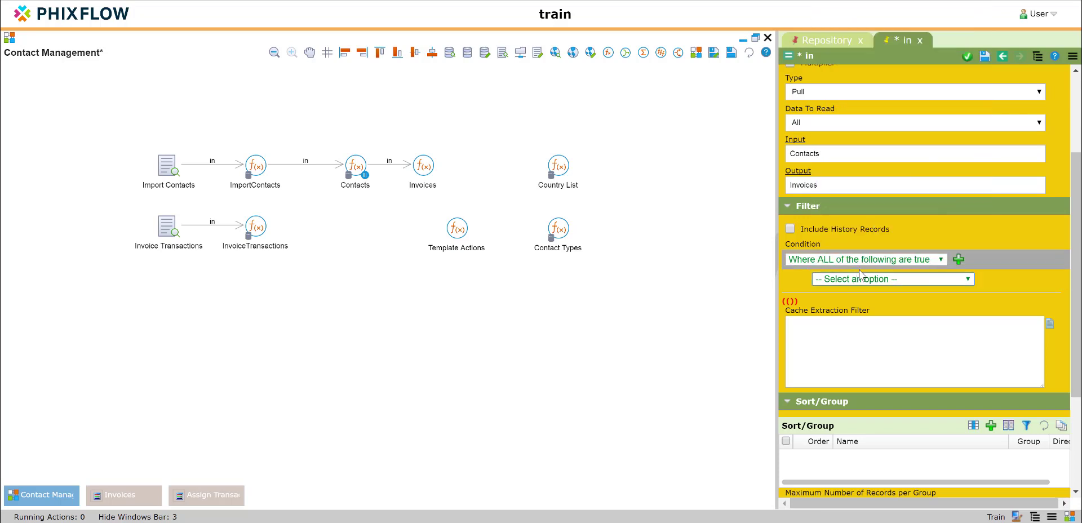
pyautogui.click(856, 278)
pyautogui.scroll(-1, 846, 253)
pyautogui.click(834, 261)
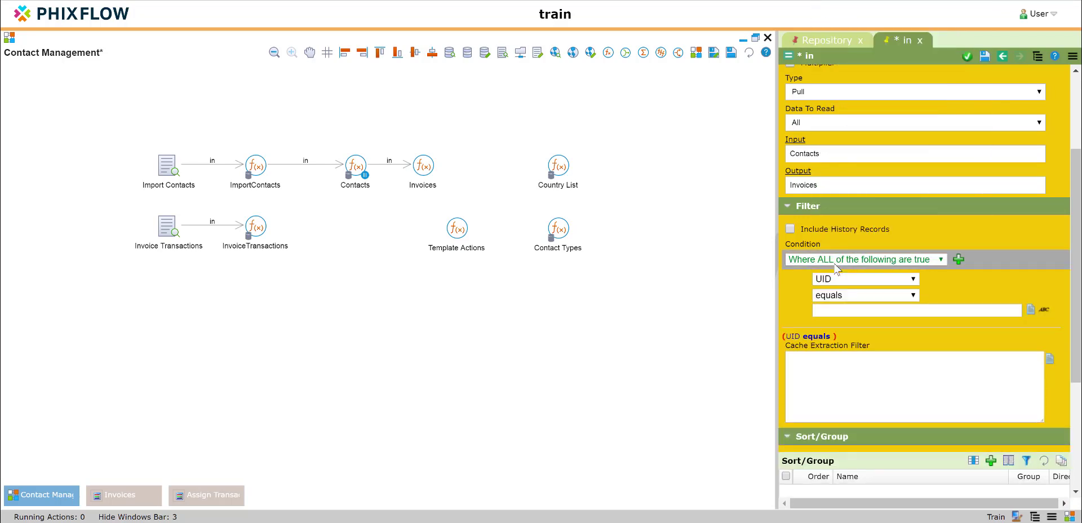
pyautogui.click(838, 311)
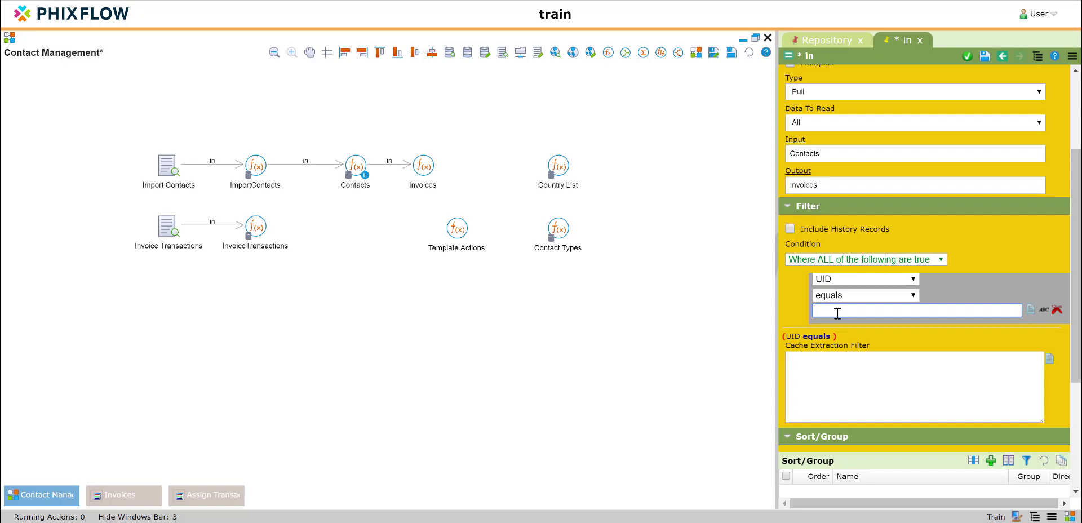
pyautogui.write('_context.UID')
pyautogui.click(1044, 310)
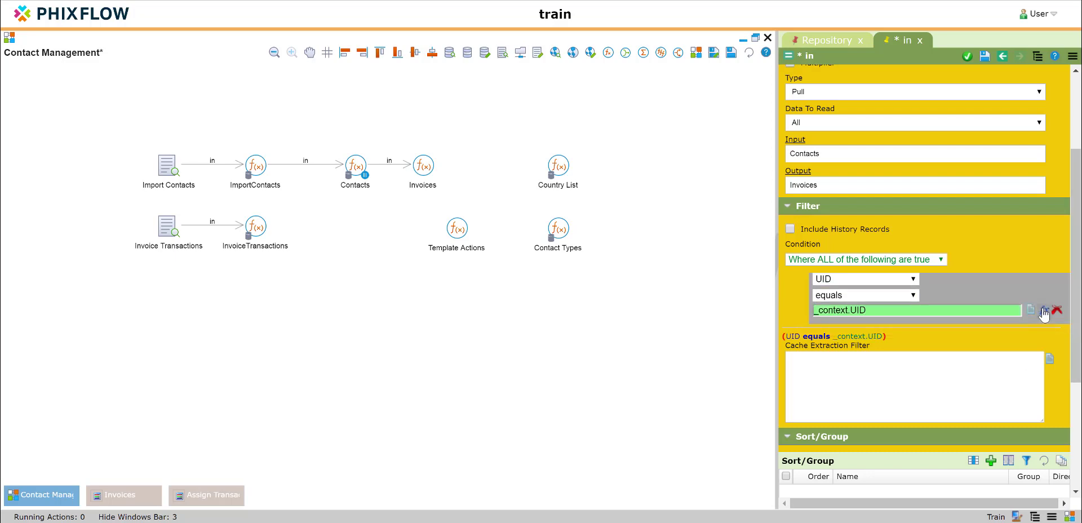
pyautogui.click(987, 57)
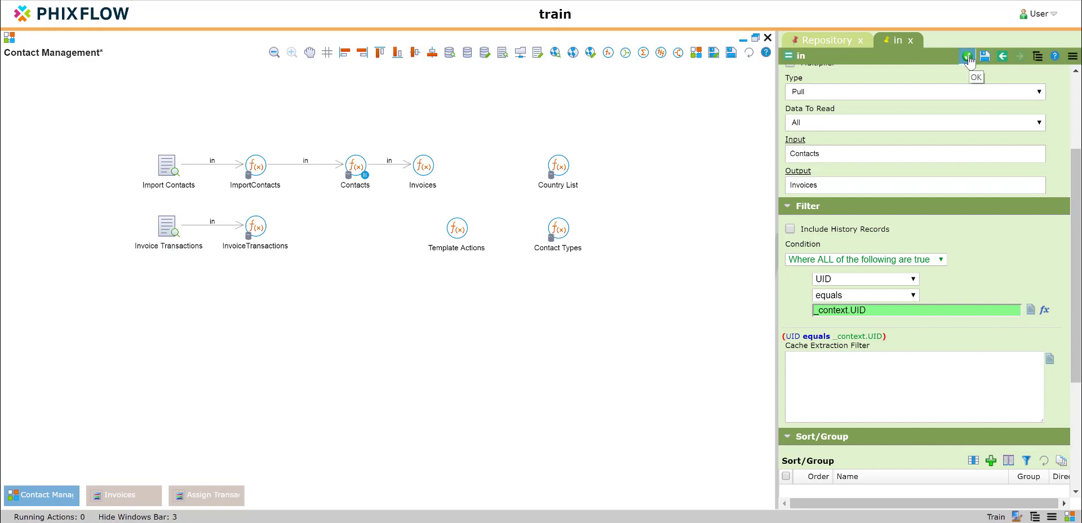
pyautogui.click(967, 57)
# Step: Set the expression of the Invoices stream's TransValue attribute to _context.TransValue
pyautogui.doubleClick(432, 172)
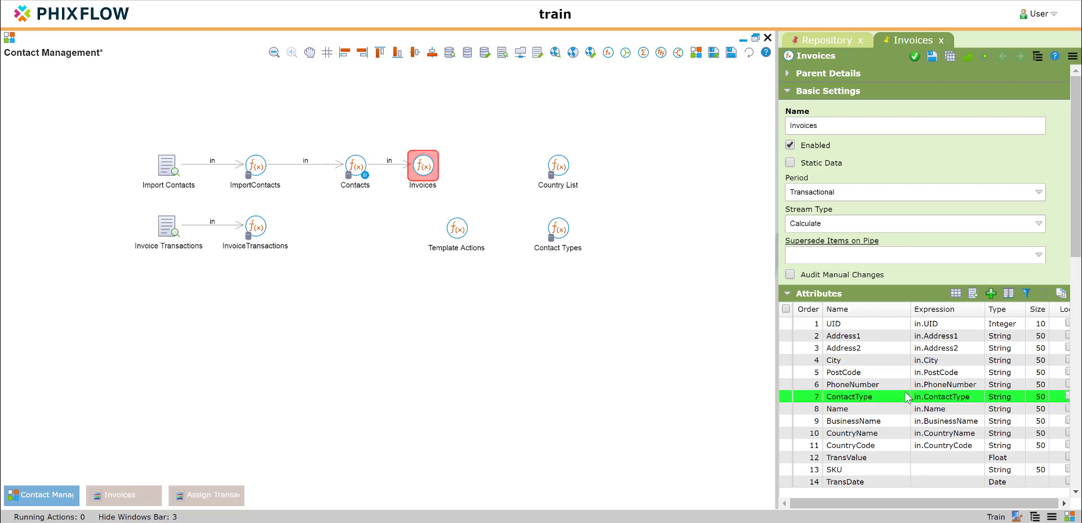
pyautogui.scroll(-4, 906, 394)
pyautogui.doubleClick(906, 258)
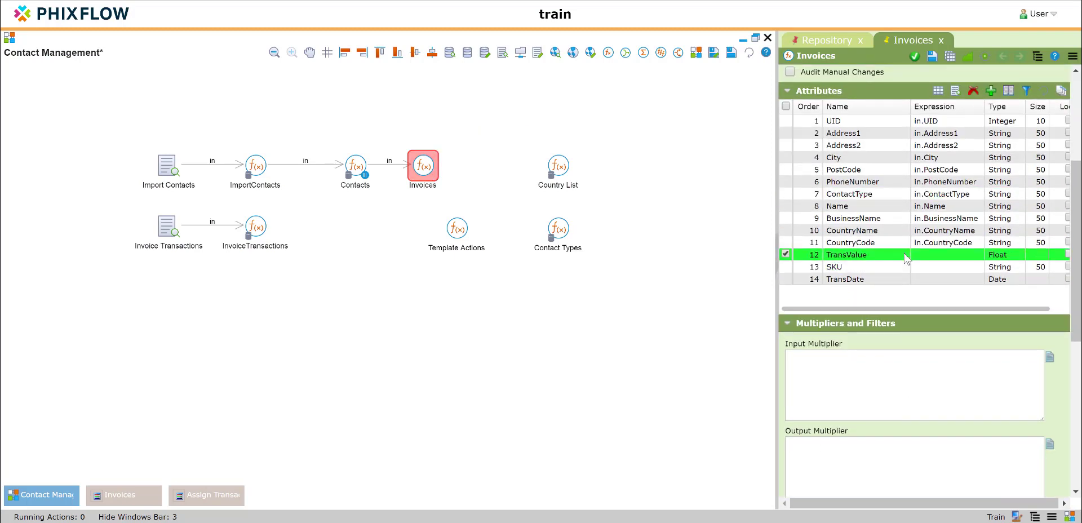
pyautogui.click(577, 297)
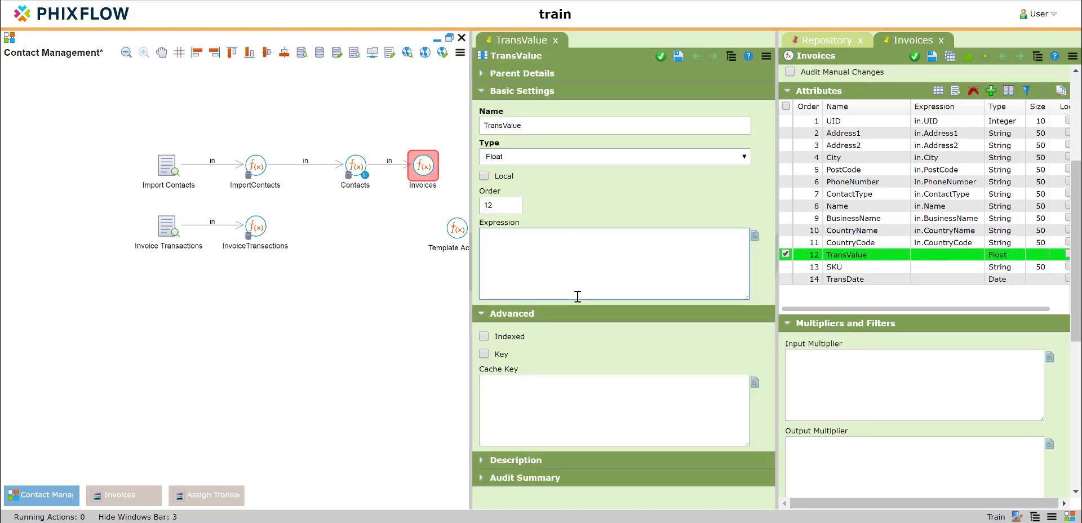
pyautogui.write('_cont')
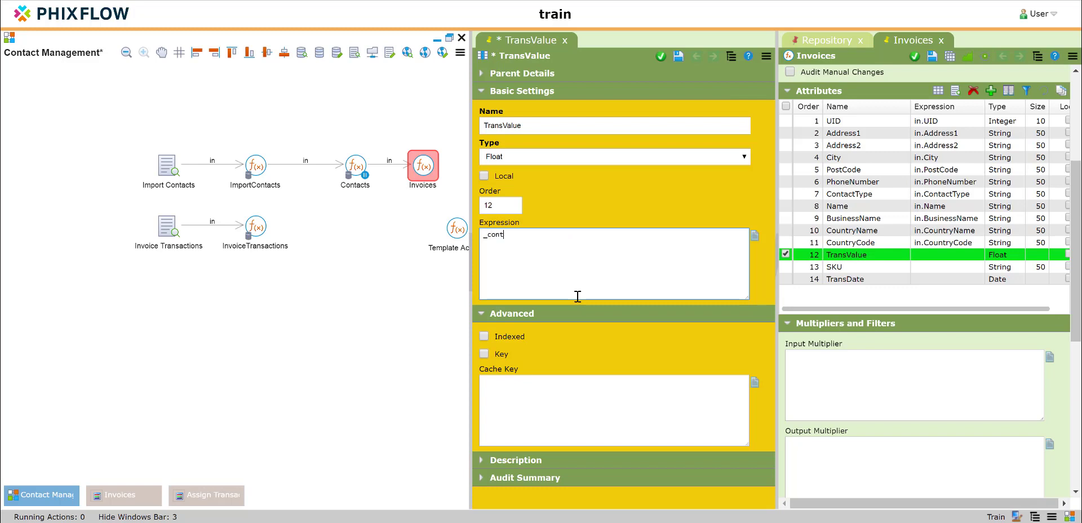
pyautogui.write('ext.TransValue')
pyautogui.click(660, 56)
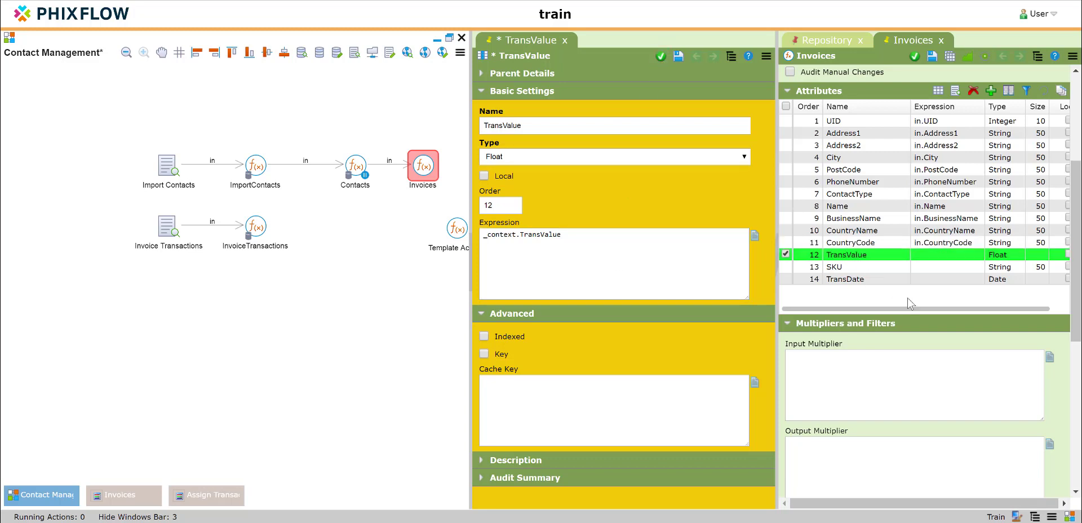
# Step: Set the expression of the Invoices stream's SKU attribute to _context.SKU
pyautogui.doubleClick(902, 267)
pyautogui.click(575, 273)
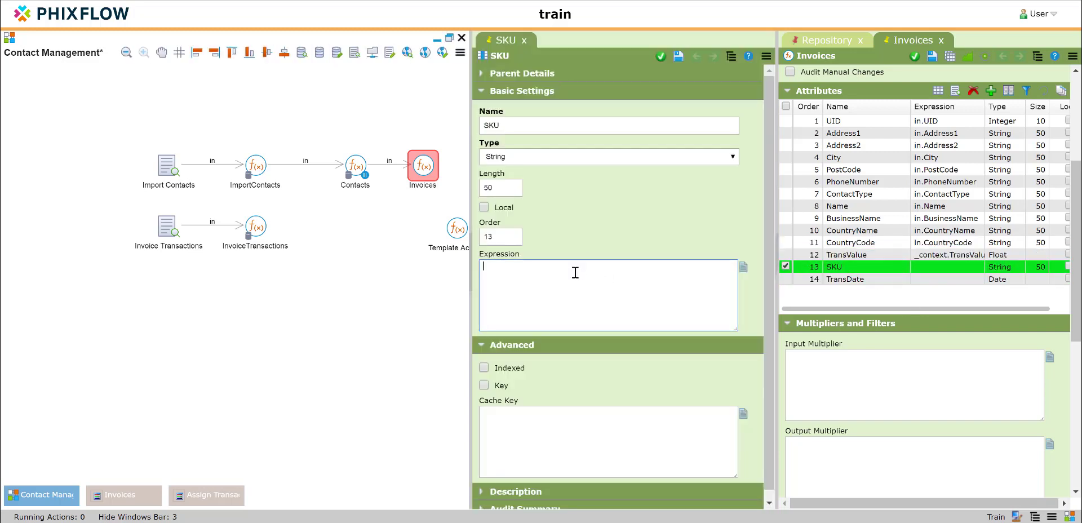
pyautogui.write('_context.SKU')
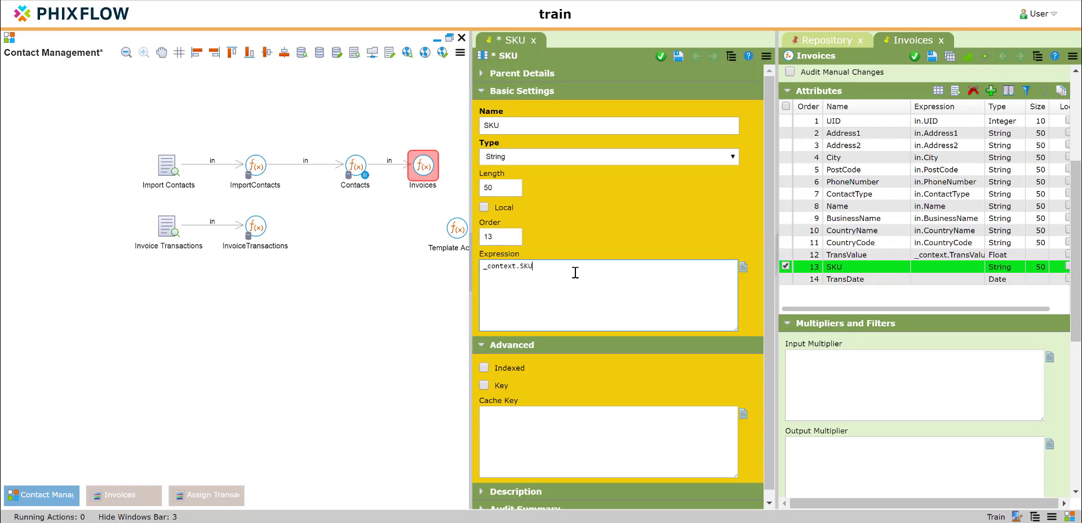
pyautogui.click(660, 57)
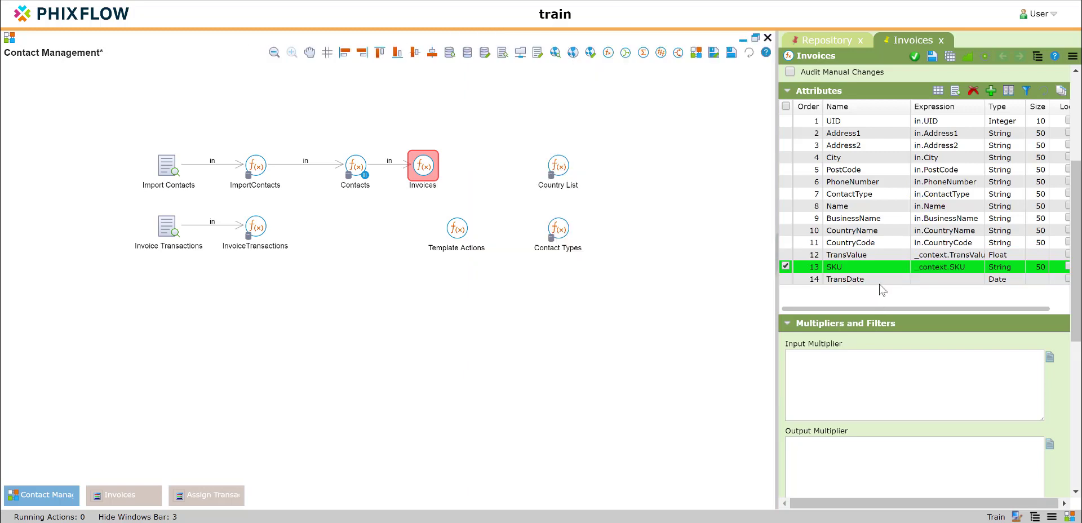
# Step: Set the expression of the TransDate attribute to _context.TransDate, then save and close the Invoices stream
pyautogui.click(880, 282)
pyautogui.doubleClick(880, 281)
pyautogui.click(578, 280)
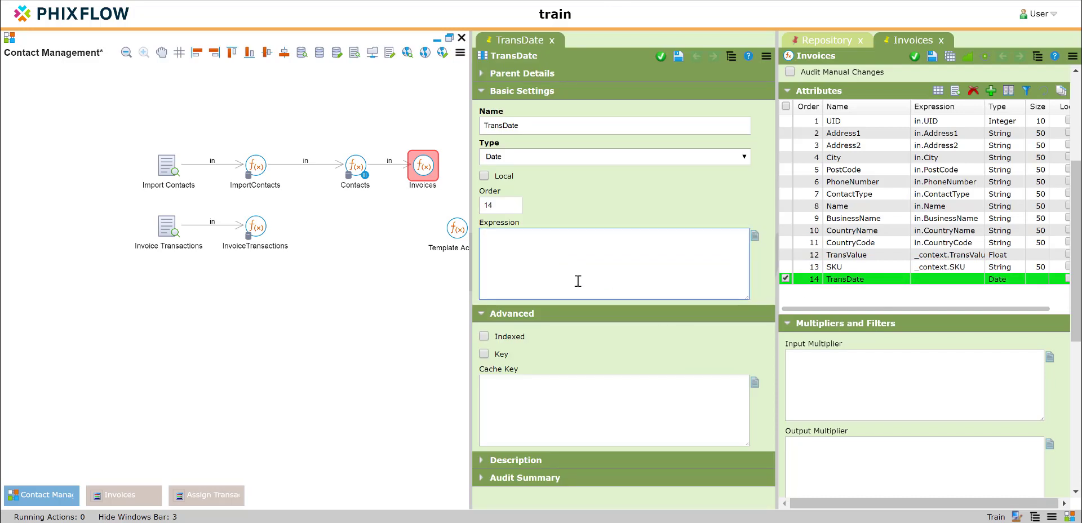
pyautogui.write('_context.TransDate')
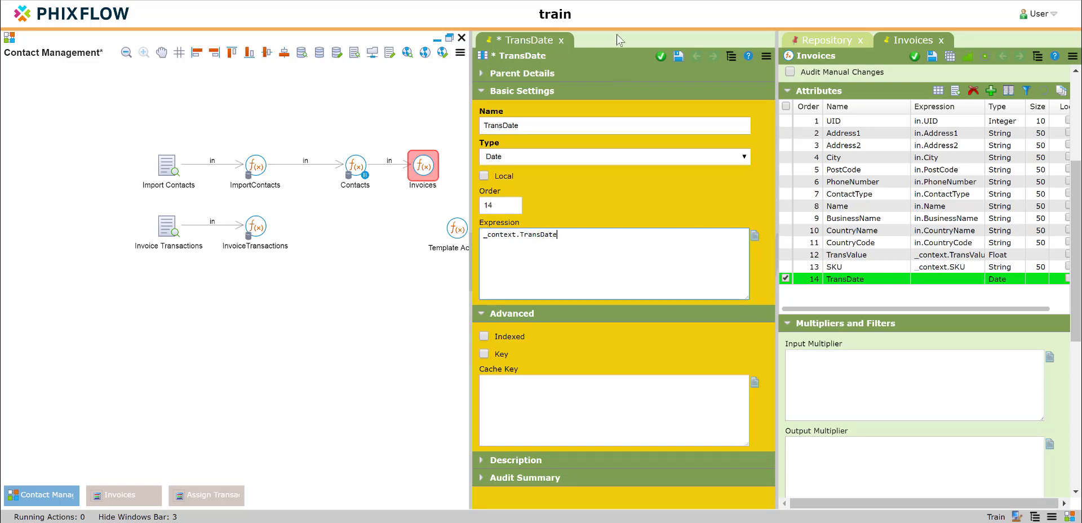
pyautogui.click(660, 57)
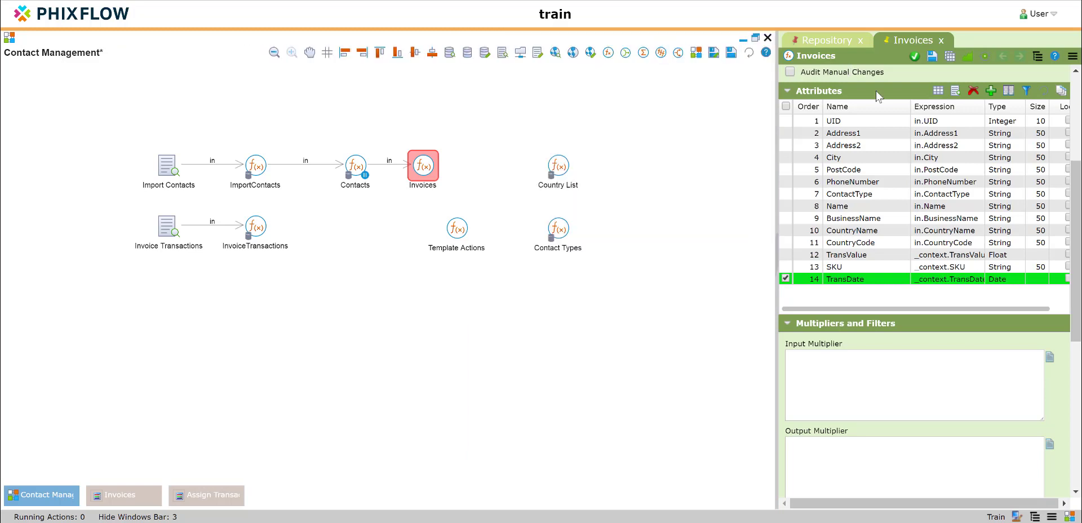
pyautogui.click(916, 57)
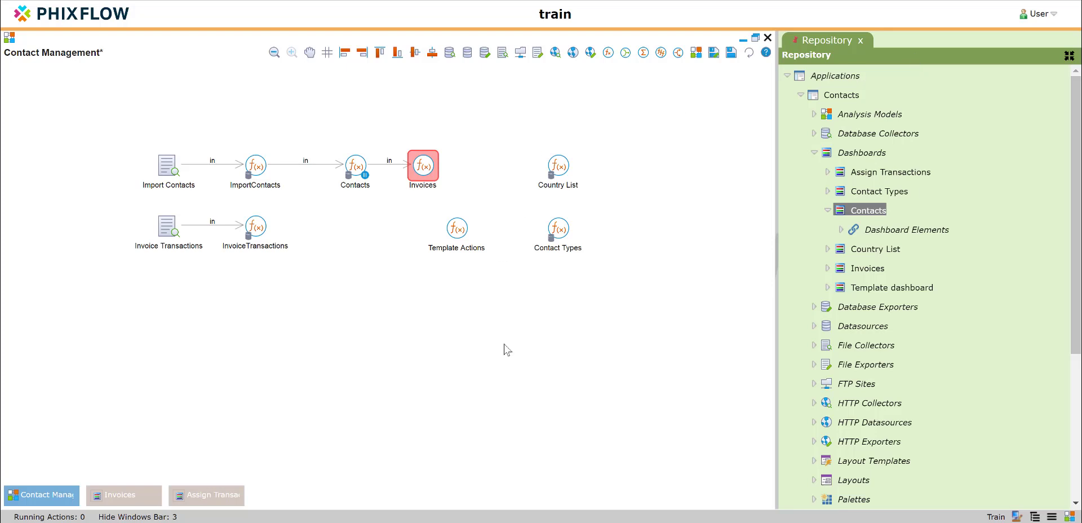
# Step: Add a task plan named "Complete invoice creation" to the Contacts application and save it
pyautogui.click(573, 383)
pyautogui.scroll(-4, 782, 280)
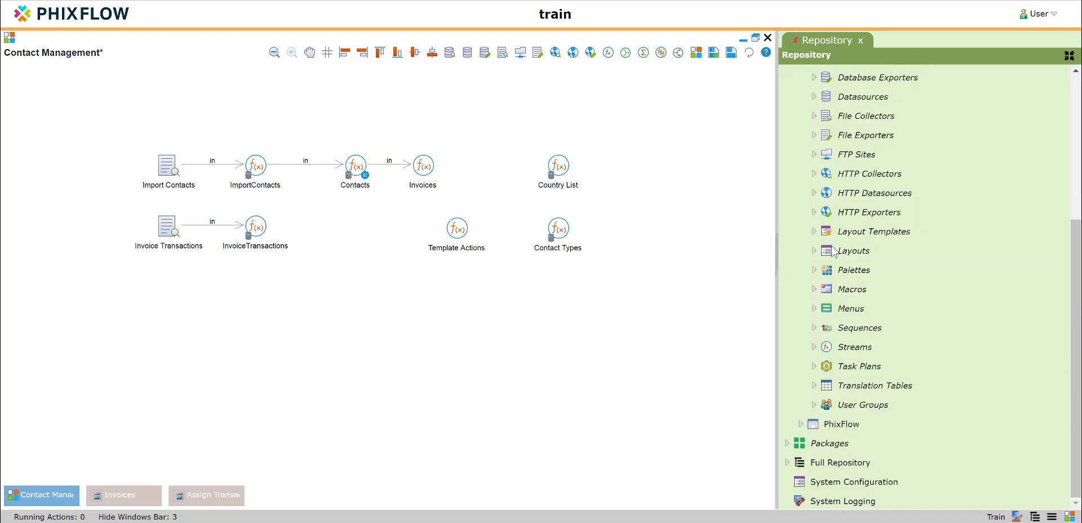
pyautogui.rightClick(846, 367)
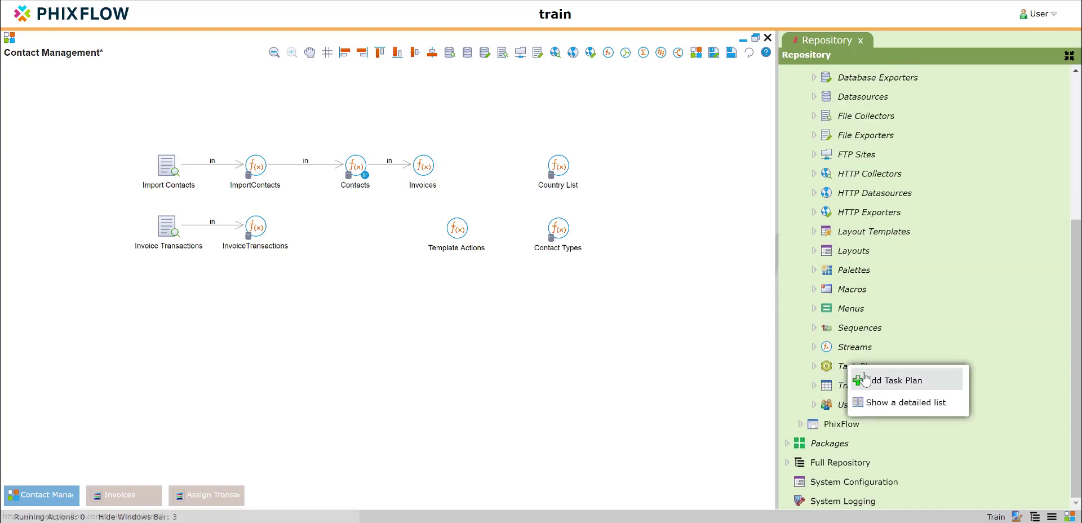
pyautogui.click(865, 379)
pyautogui.click(812, 126)
pyautogui.write('Complete invoice creation')
pyautogui.click(985, 56)
# Step: Add an analysis task named "Complete invoice creation" to the task plan and save it
pyautogui.doubleClick(925, 254)
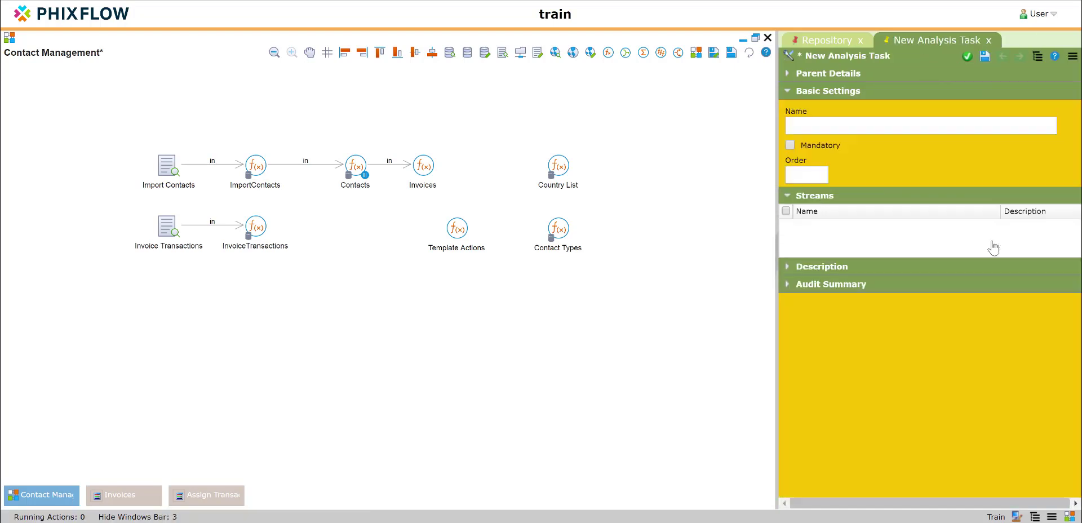
pyautogui.click(831, 127)
pyautogui.write('co')
pyautogui.press('Down')
pyautogui.press('Down')
pyautogui.press('Down')
pyautogui.press('Return')
pyautogui.click(985, 56)
# Step: List the Contacts application's streams for the analysis task, then finish the task and close the Streams repository
pyautogui.click(1038, 226)
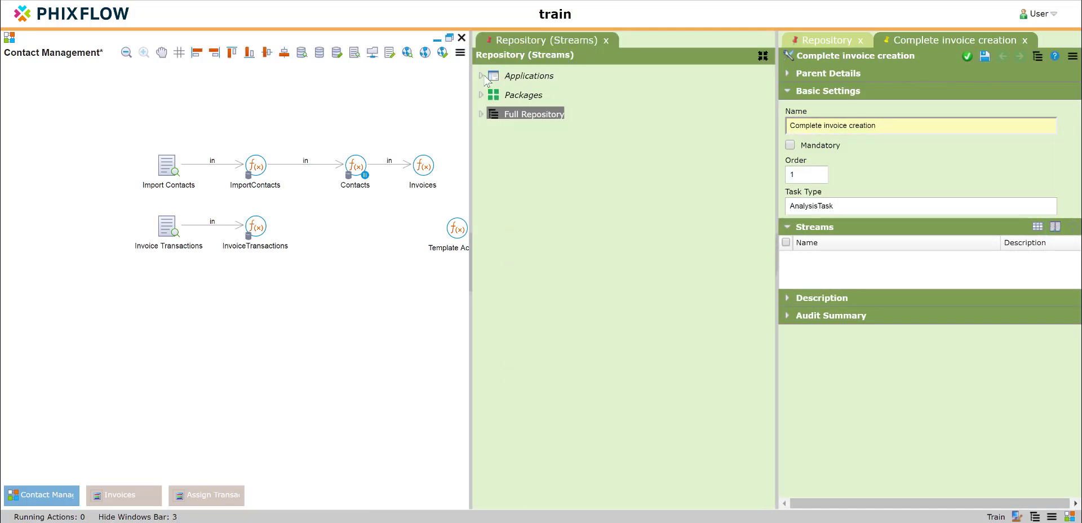
pyautogui.click(967, 56)
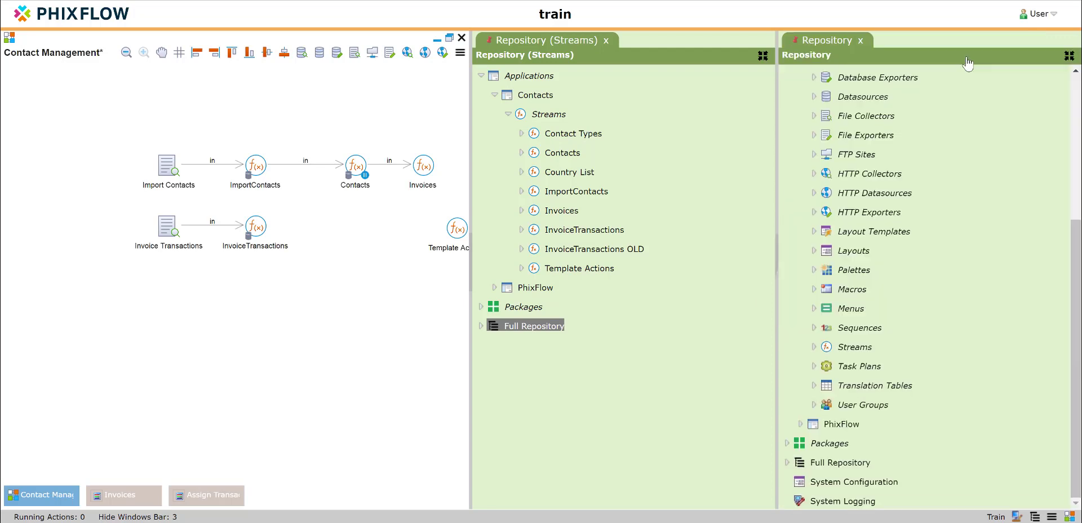
pyautogui.click(607, 40)
# Step: Reopen the Assign Transactions dashboard and open the action assigned to its Complete Invoice Creation button
pyautogui.scroll(5, 834, 159)
pyautogui.click(827, 210)
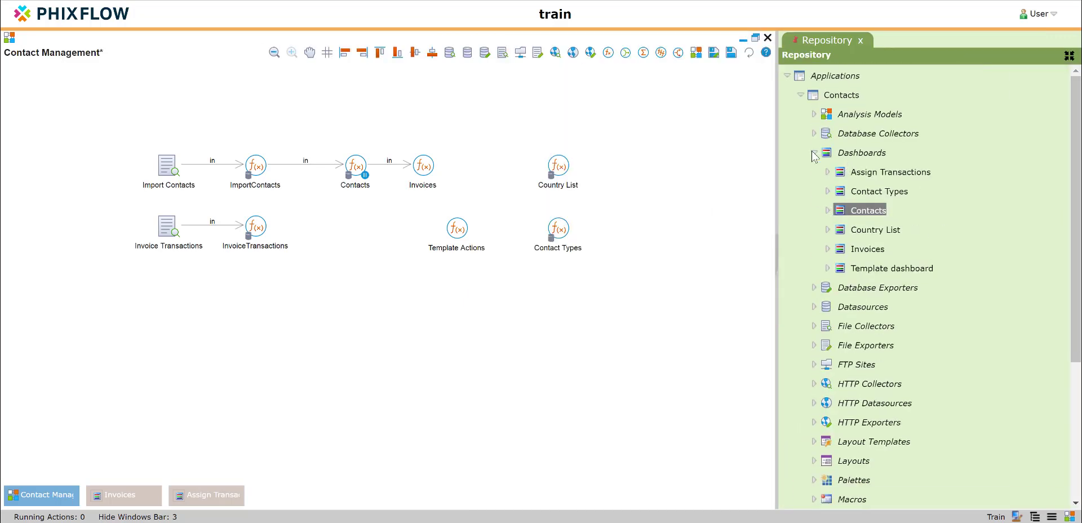
pyautogui.rightClick(865, 172)
pyautogui.click(885, 191)
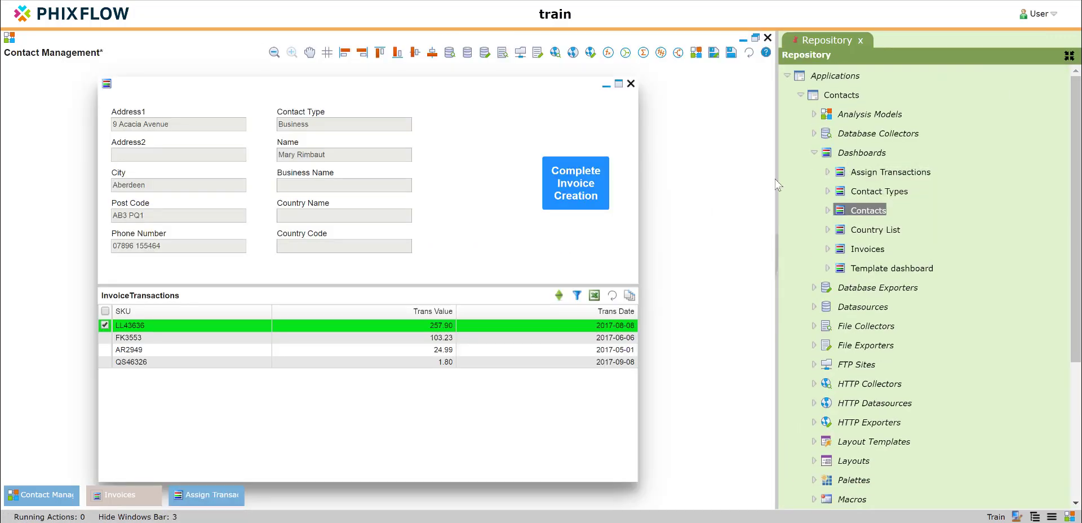
pyautogui.doubleClick(593, 176)
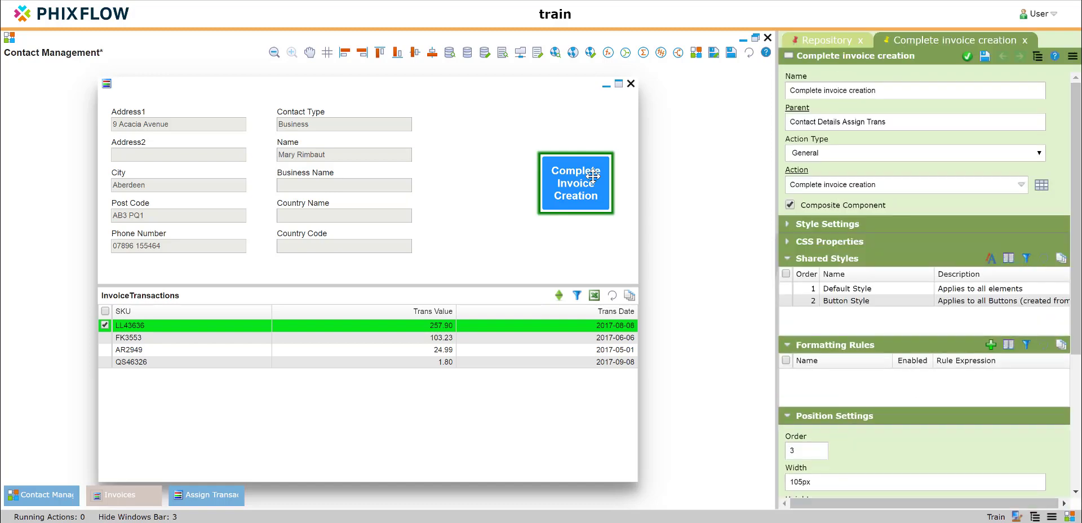
pyautogui.click(798, 171)
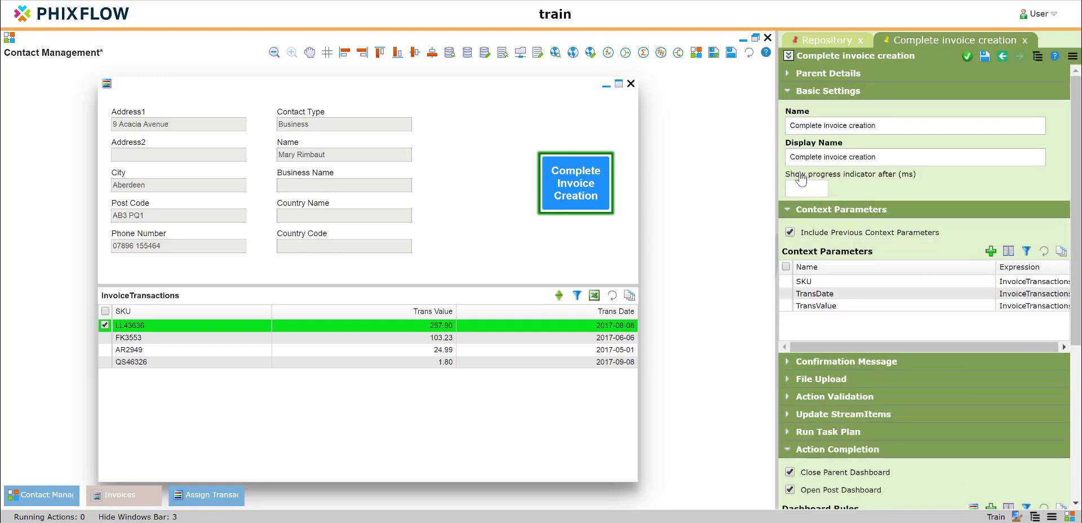
# Step: Set the action to run the "Complete invoice creation" task plan, and save and close the action
pyautogui.scroll(-3, 798, 341)
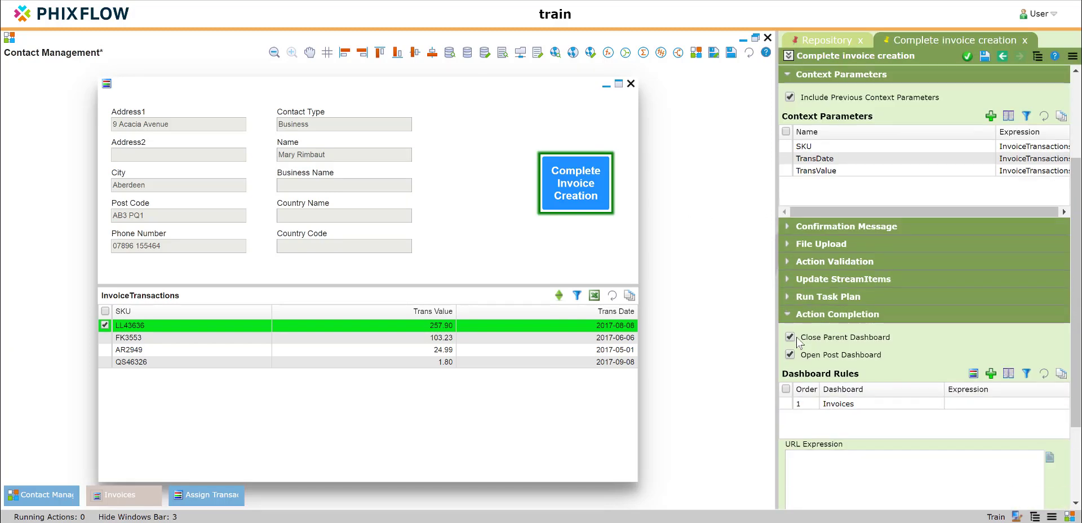
pyautogui.click(787, 297)
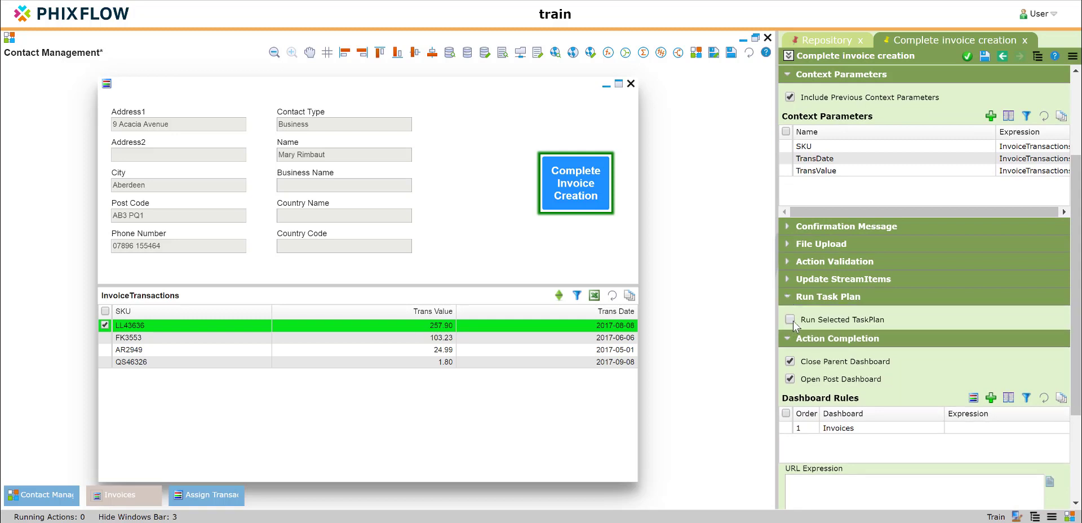
pyautogui.click(790, 319)
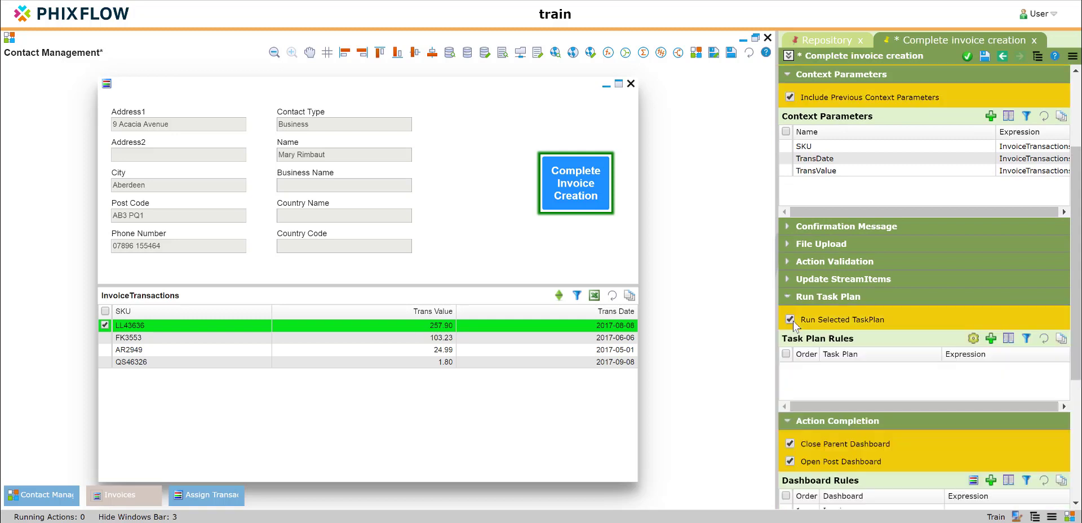
pyautogui.click(970, 343)
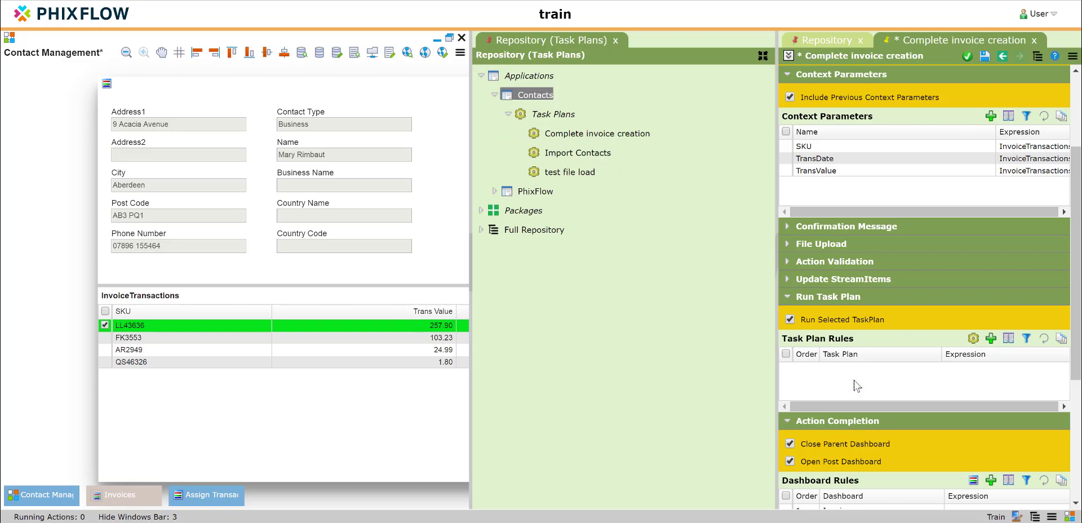
pyautogui.moveTo(855, 385); pyautogui.dragTo(855, 386)
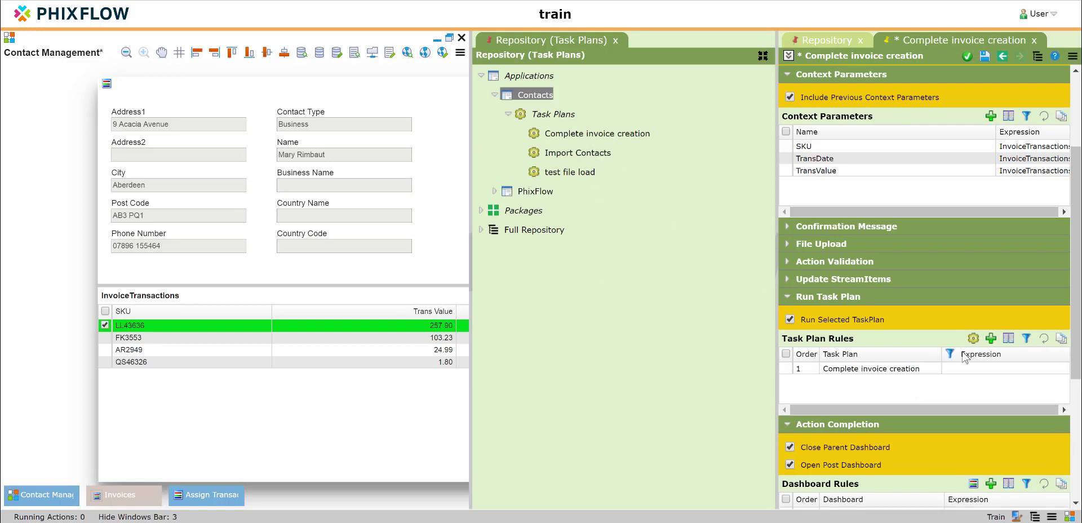
pyautogui.click(615, 40)
pyautogui.click(981, 61)
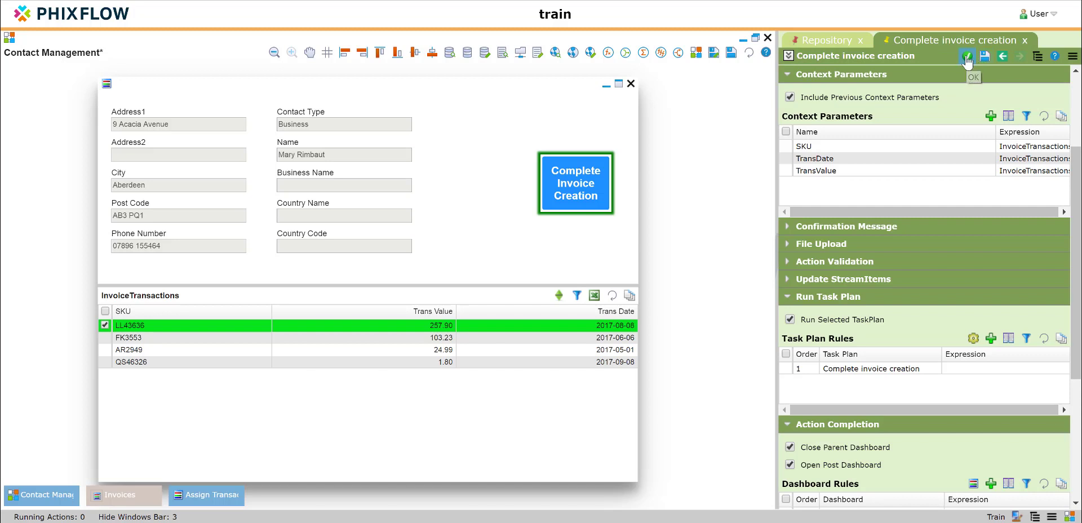
pyautogui.click(967, 57)
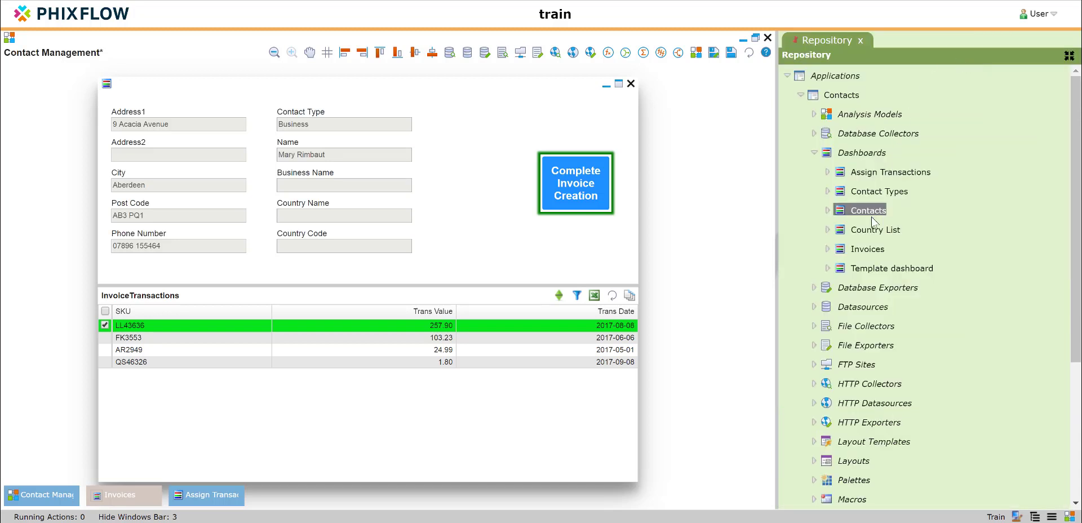
# Step: Open the Contacts application's Invoices dashboard and show the element details of its Invoices_1 view
pyautogui.rightClick(868, 250)
pyautogui.click(895, 268)
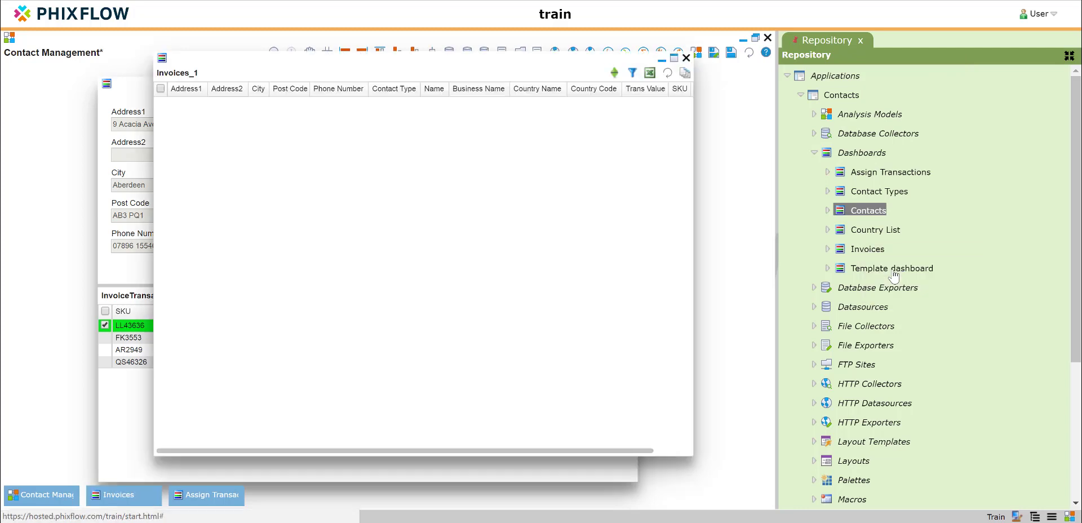
pyautogui.rightClick(545, 223)
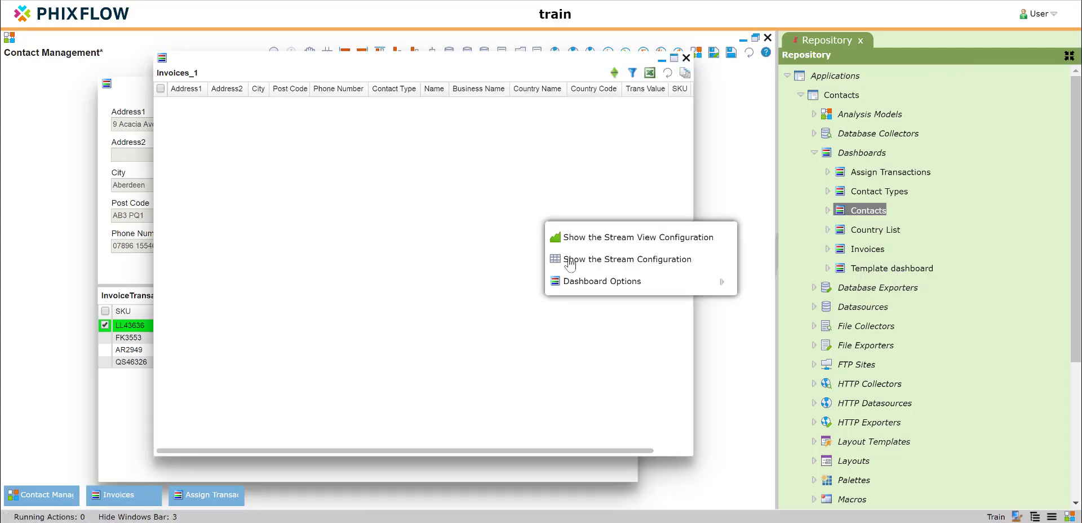
pyautogui.moveTo(575, 281)
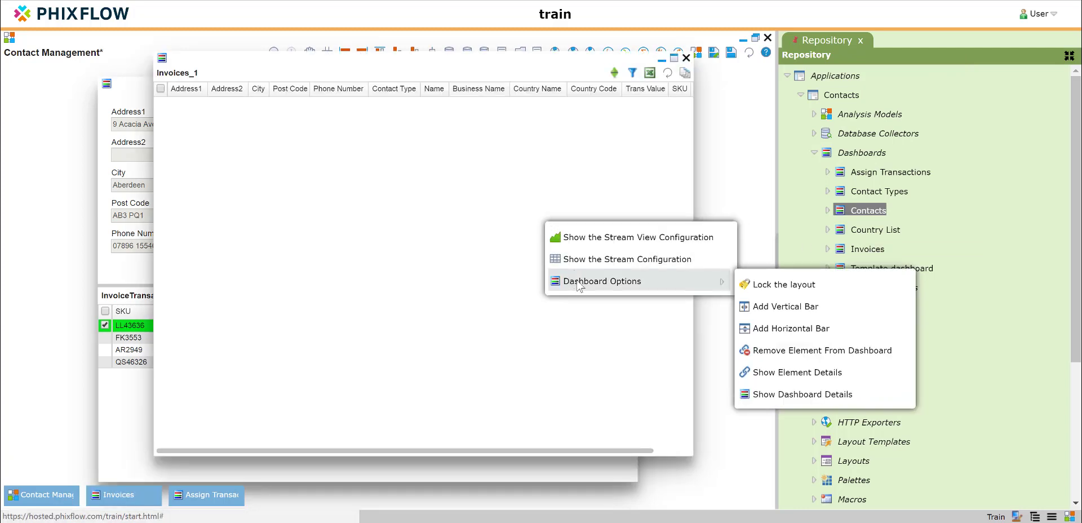
pyautogui.click(774, 376)
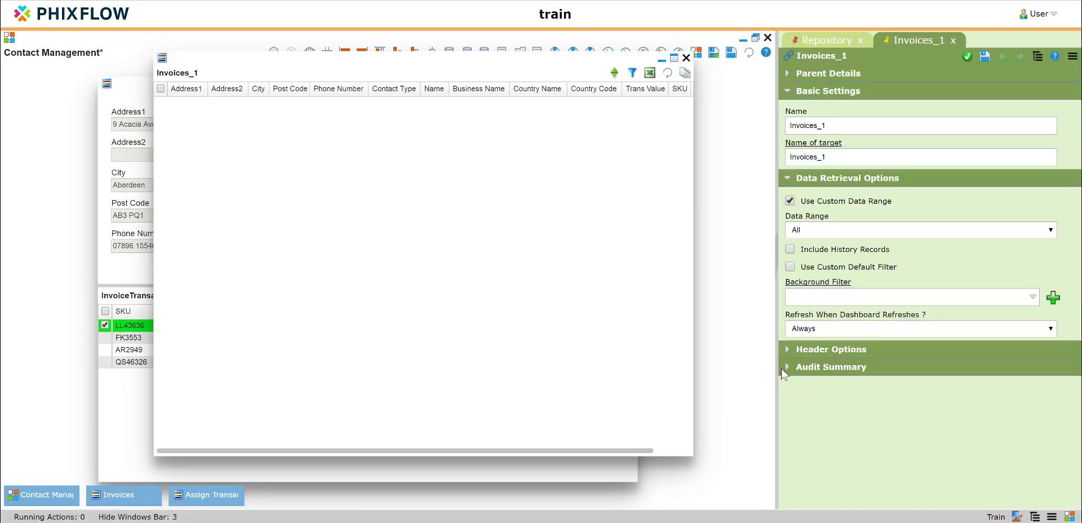
# Step: Add a new background filter to the Invoices_1 element and name it "by UID"
pyautogui.click(1052, 299)
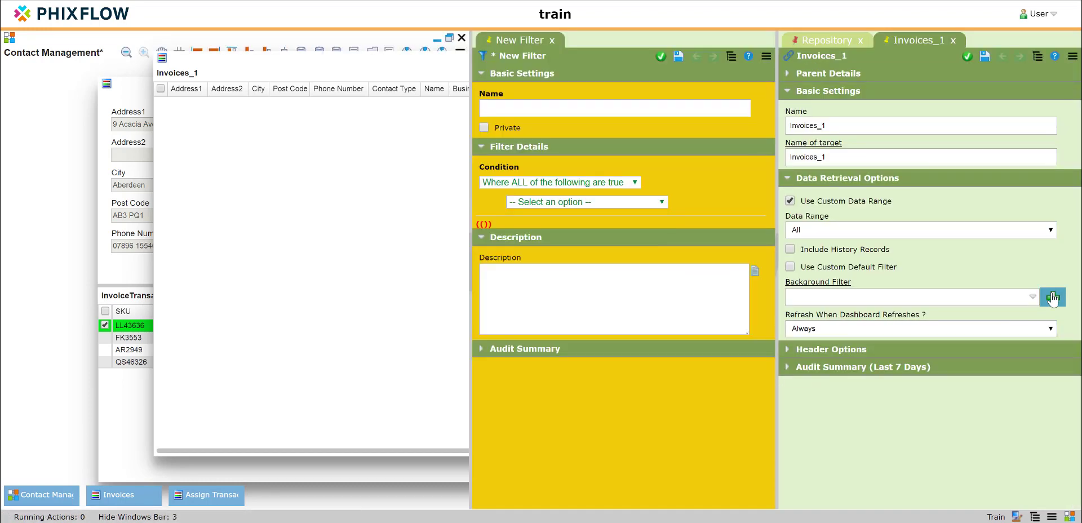
pyautogui.click(504, 108)
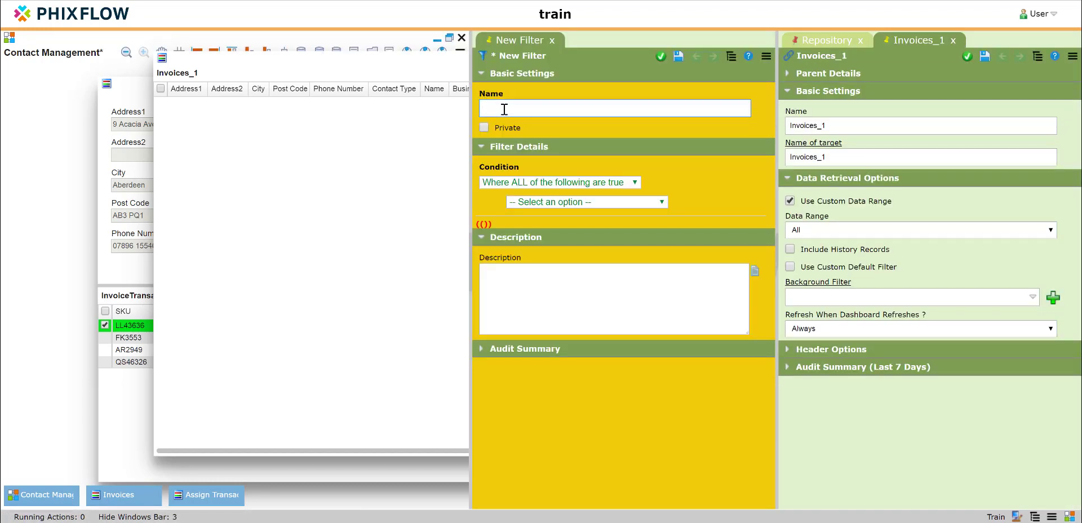
pyautogui.write('by UI')
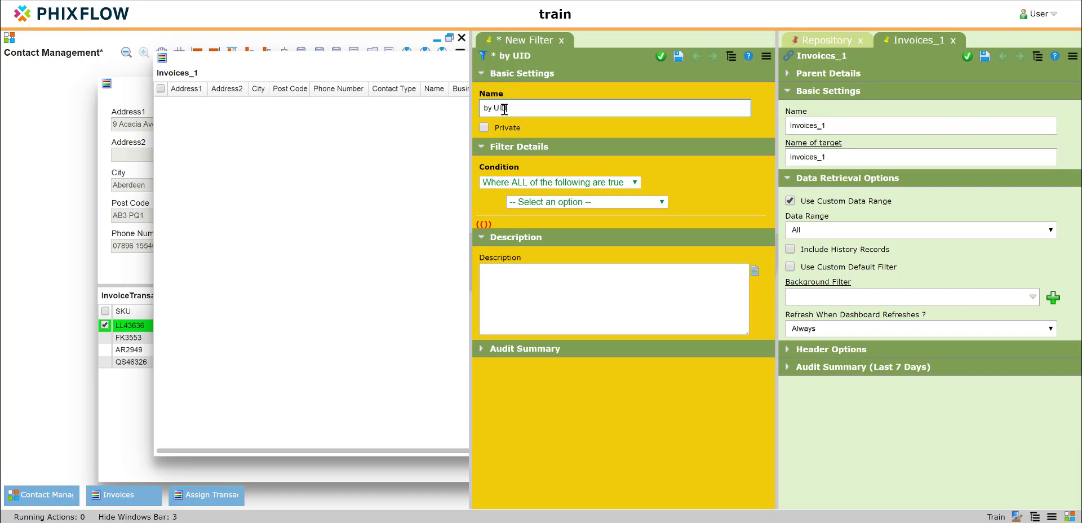
pyautogui.write('D')
# Step: Define the filter condition as UID equals the expression _context.UID, and save and close the filter
pyautogui.click(566, 203)
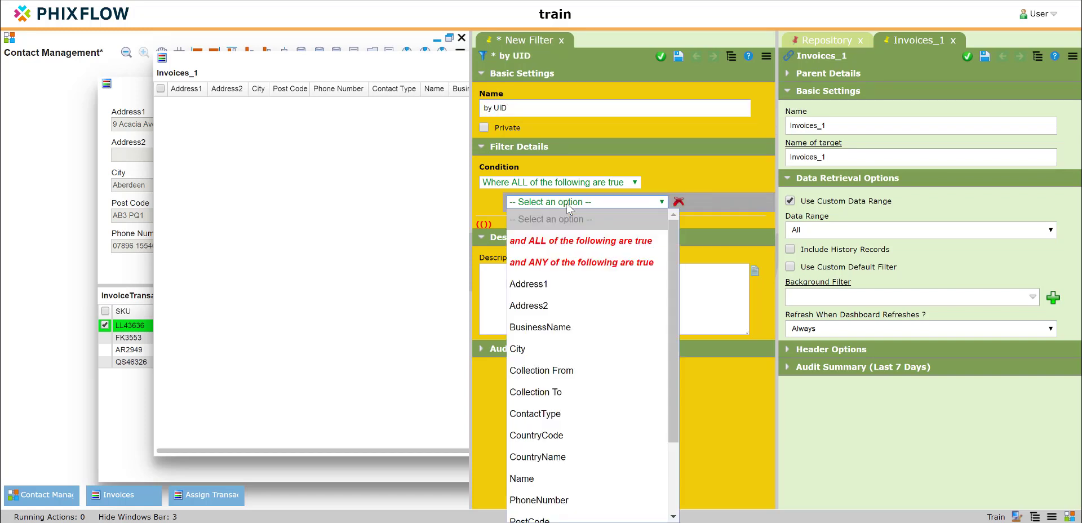
pyautogui.scroll(-1, 589, 333)
pyautogui.scroll(-2, 586, 327)
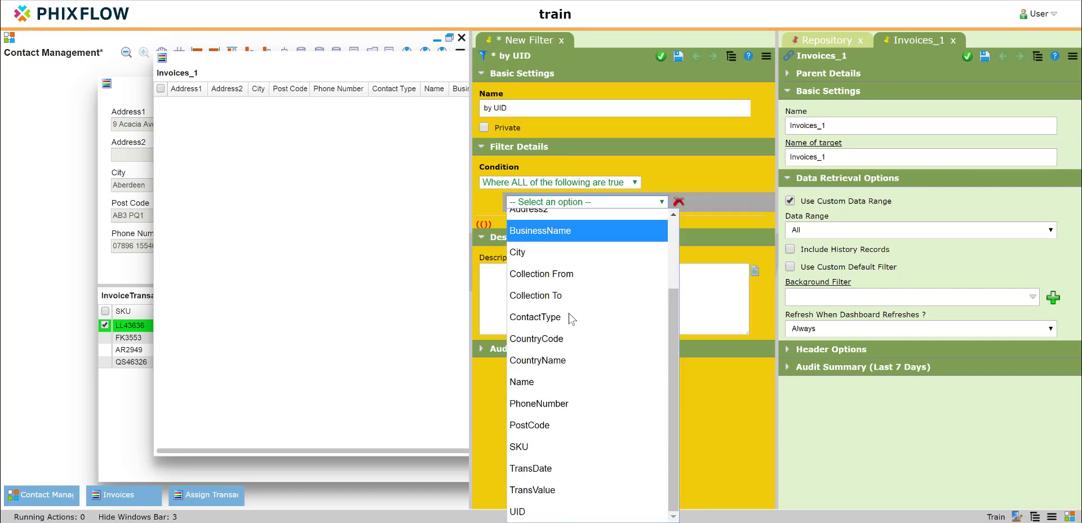
pyautogui.click(532, 511)
pyautogui.click(544, 232)
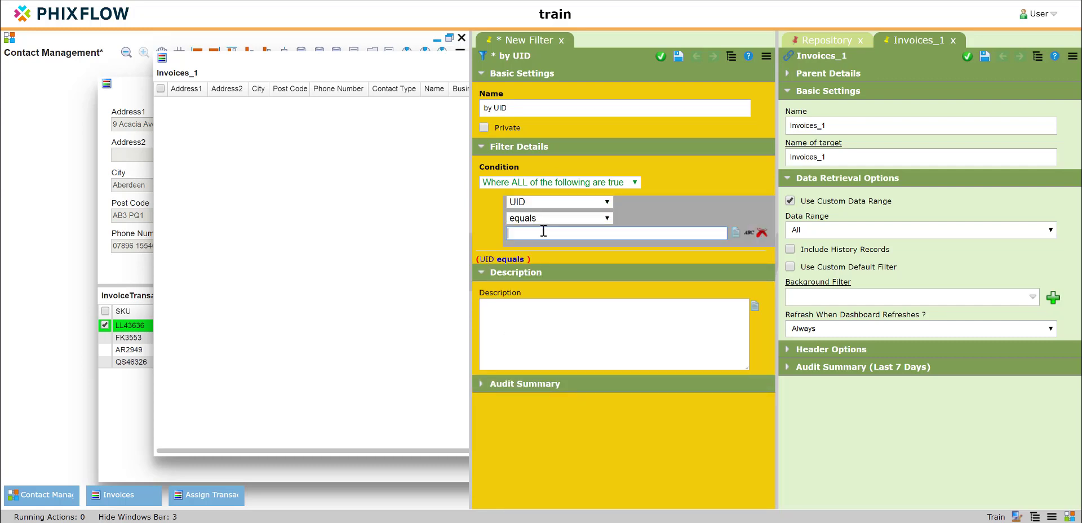
pyautogui.write('_context.UID')
pyautogui.click(749, 233)
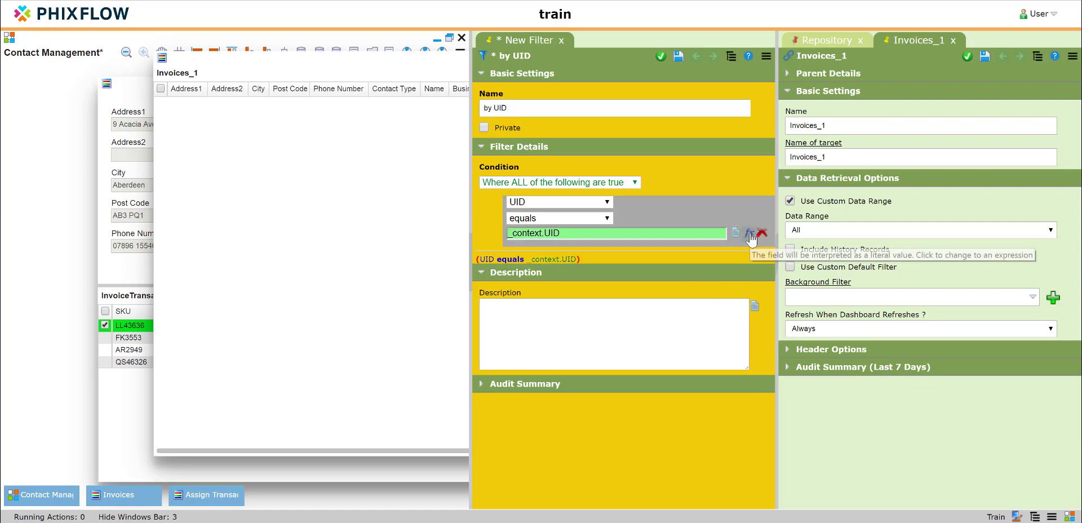
pyautogui.click(679, 59)
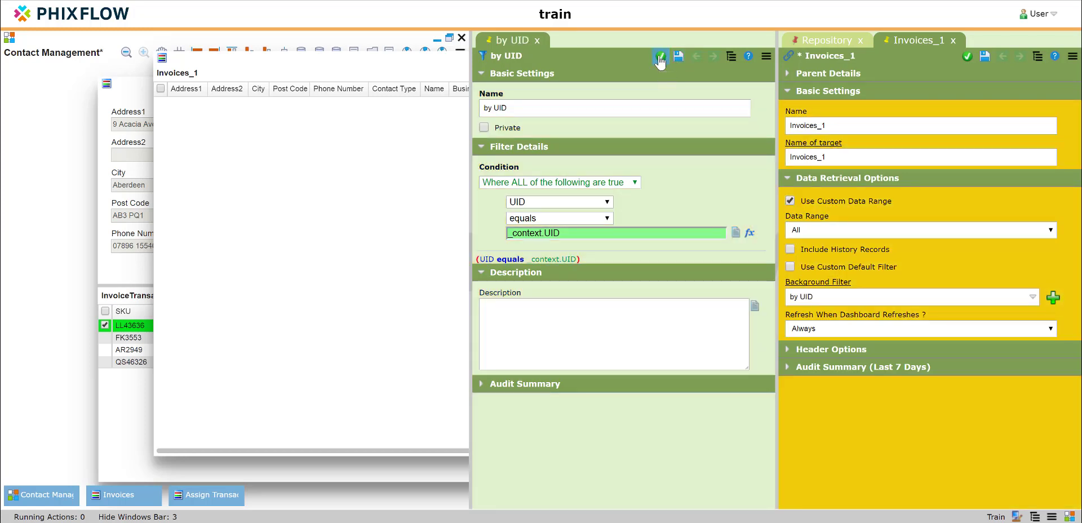
pyautogui.click(661, 58)
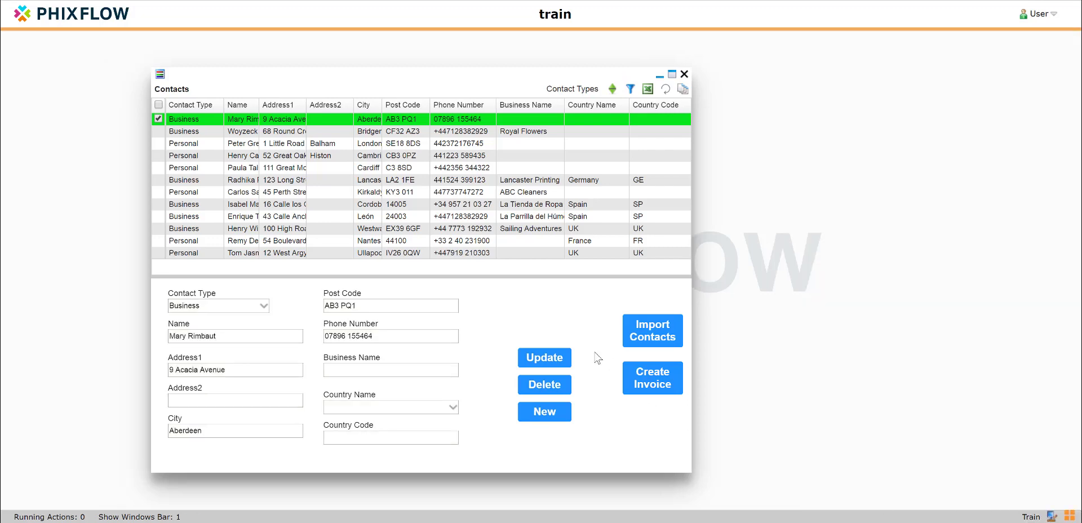
# Step: Create an invoice for the La Tienda de Ropa contact with transaction FK3553, and check it in the maximized Invoices dashboard before closing it
pyautogui.click(519, 206)
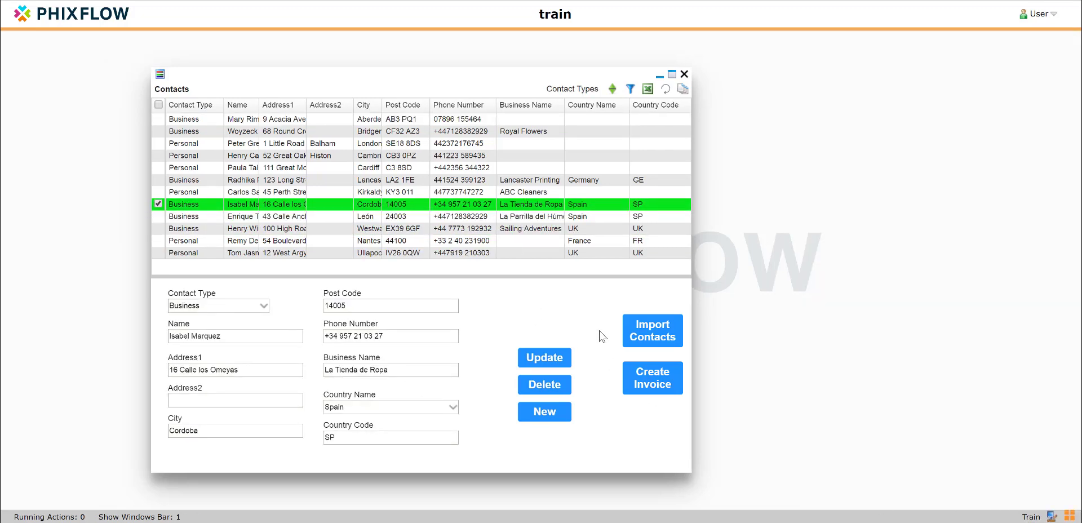
pyautogui.click(646, 386)
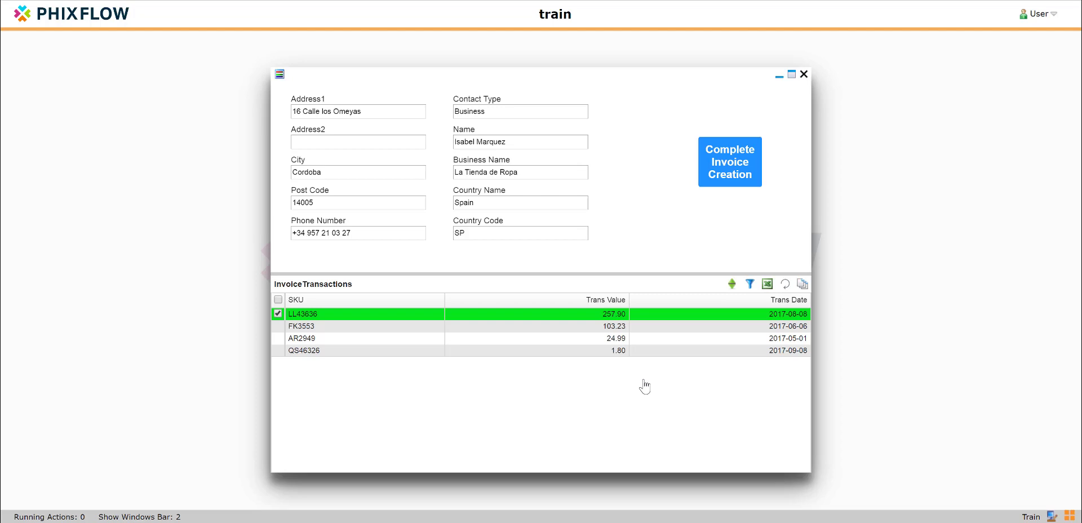
pyautogui.click(624, 329)
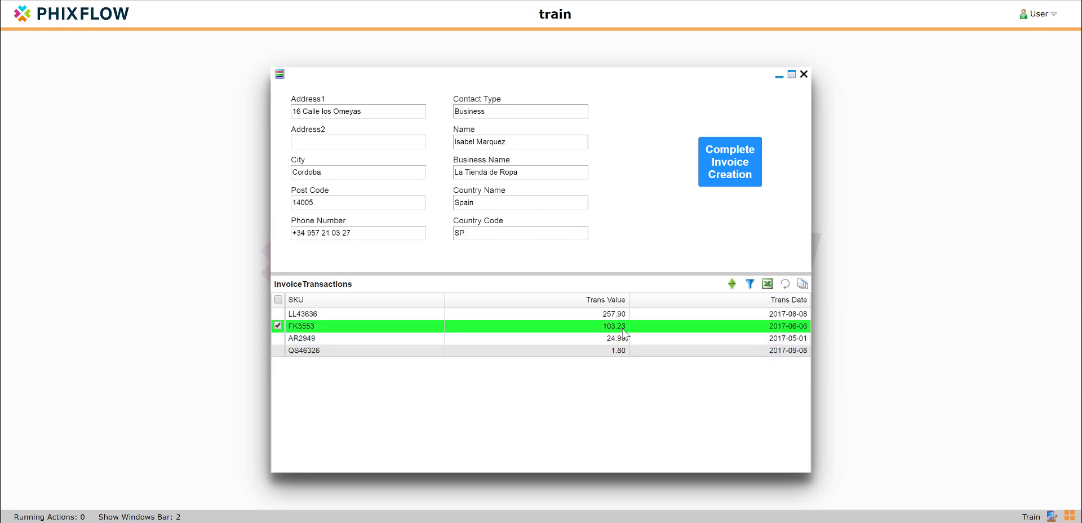
pyautogui.click(713, 170)
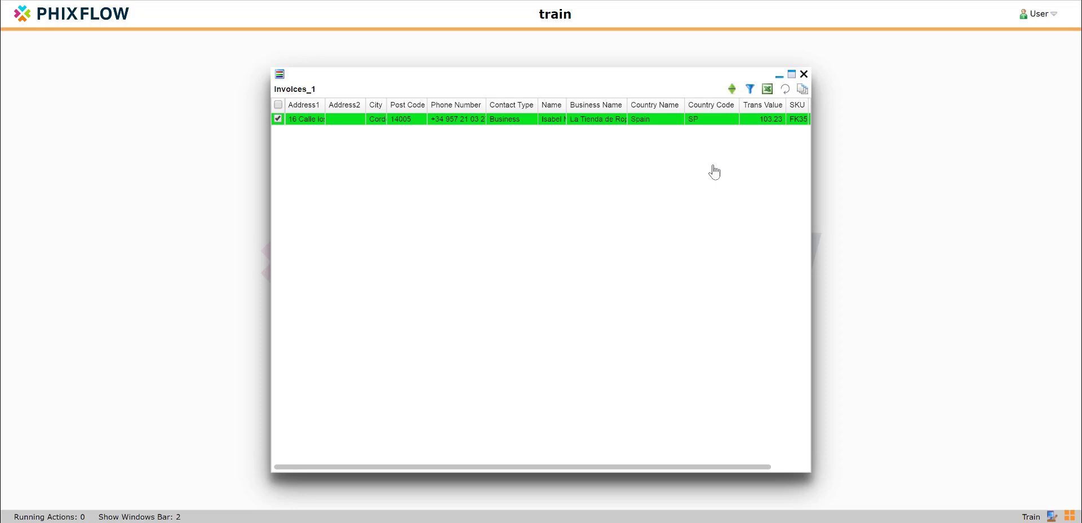
pyautogui.click(791, 74)
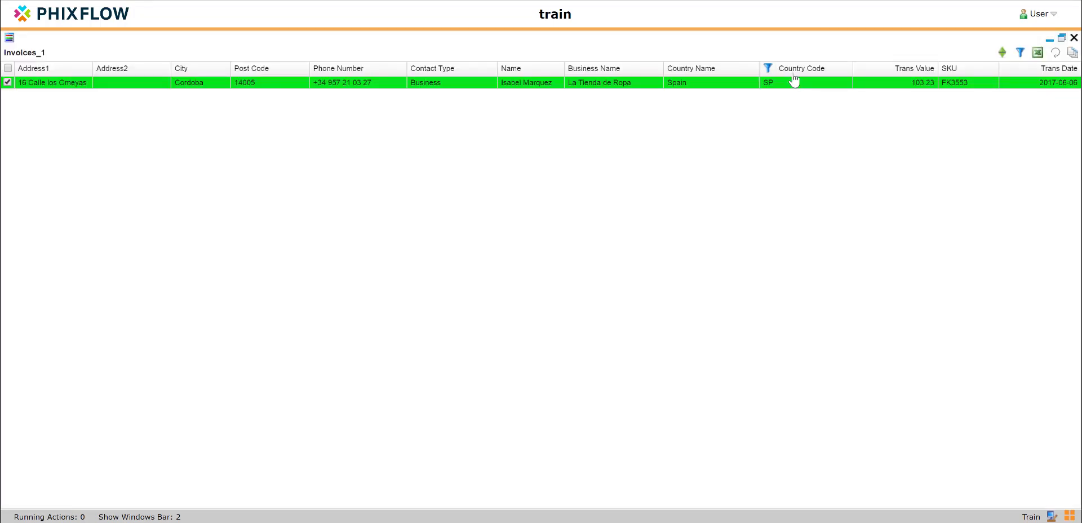
pyautogui.click(1075, 38)
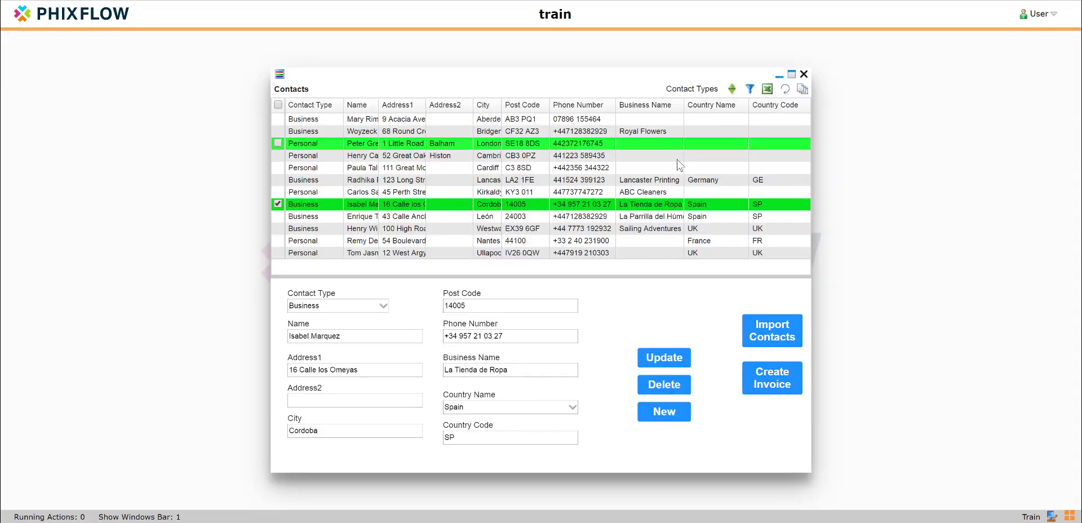
# Step: Create a second invoice for the same contact with transaction AR2949 and view the result in the maximized Invoices dashboard
pyautogui.click(770, 384)
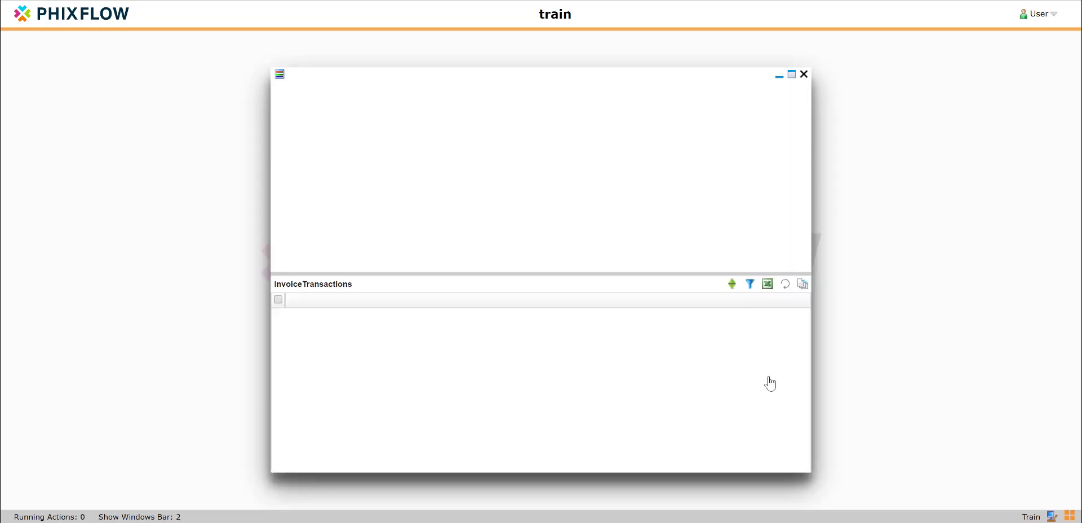
pyautogui.click(403, 343)
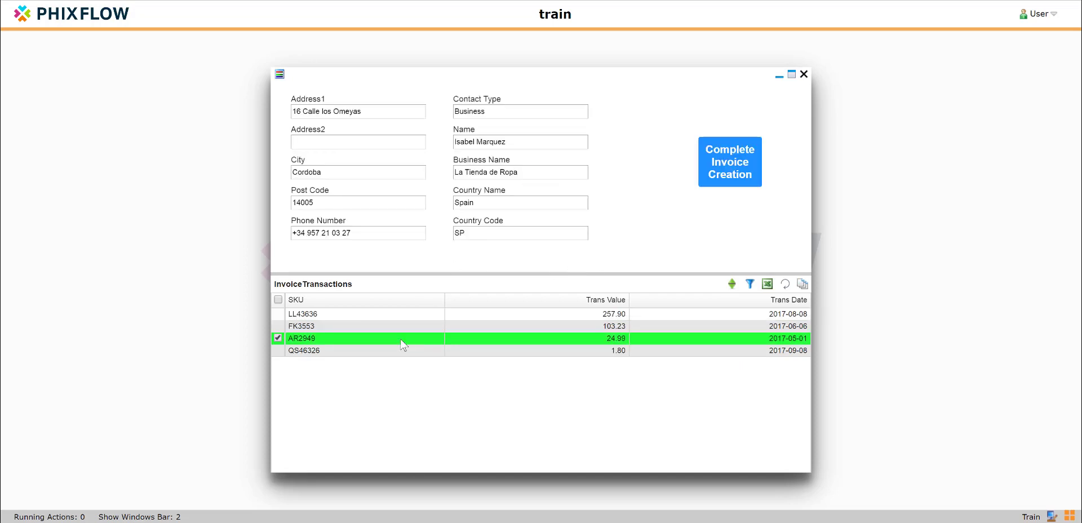
pyautogui.click(723, 176)
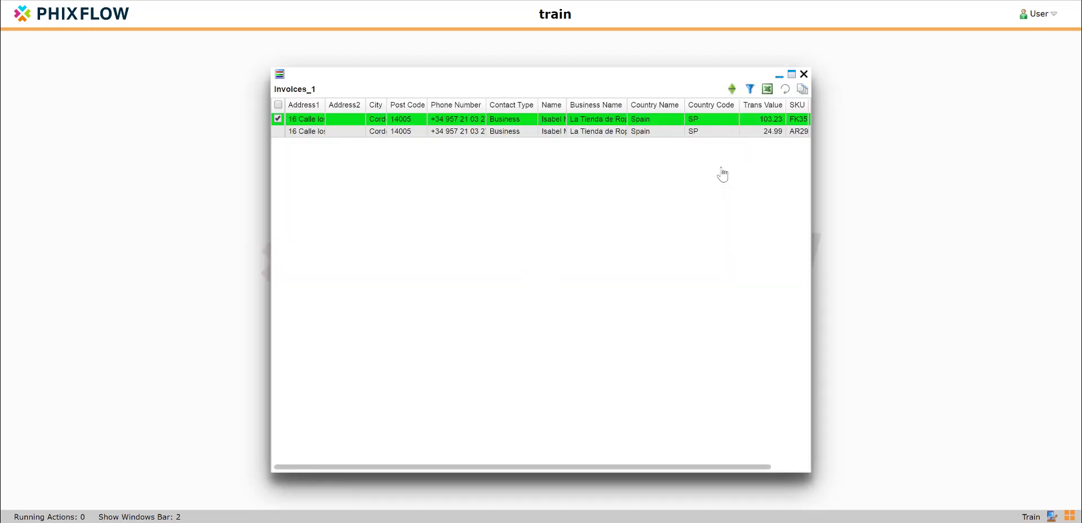
pyautogui.click(792, 73)
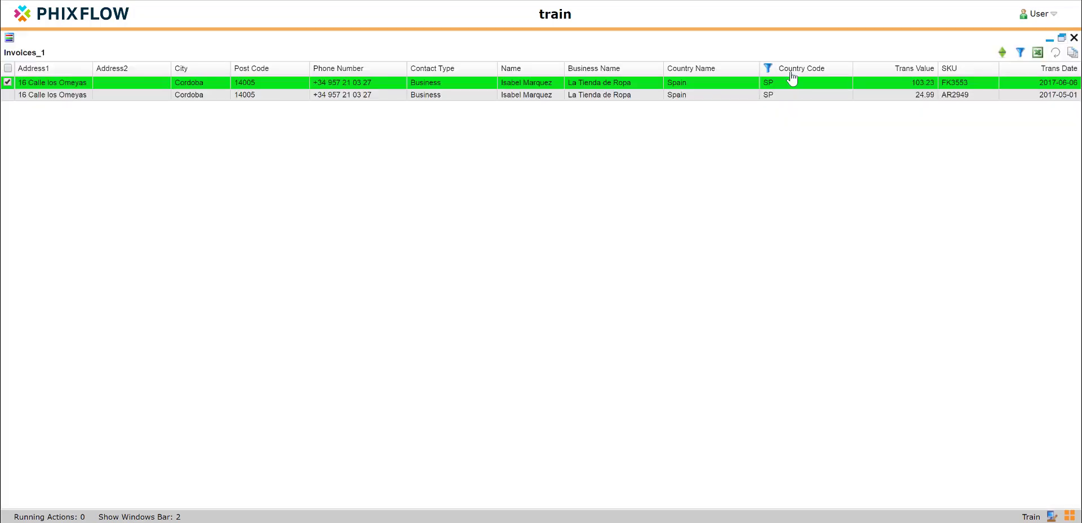